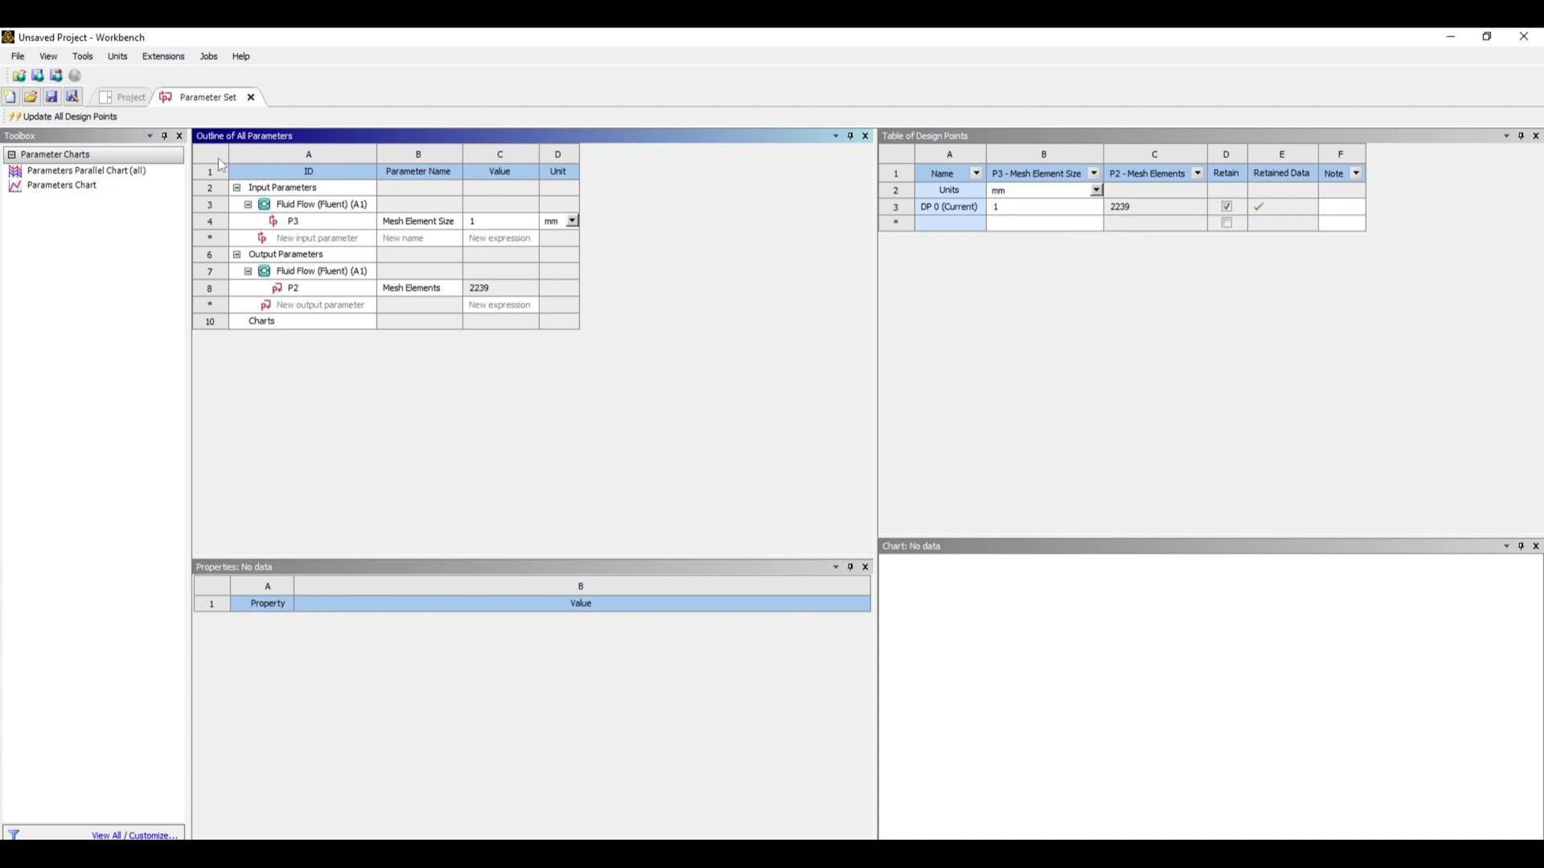
- Open Fluent Launcher from the Fluid Flow Setup cell with 4 solver processes and double precision
{"action": "left_click", "coordinate": [134, 99]}
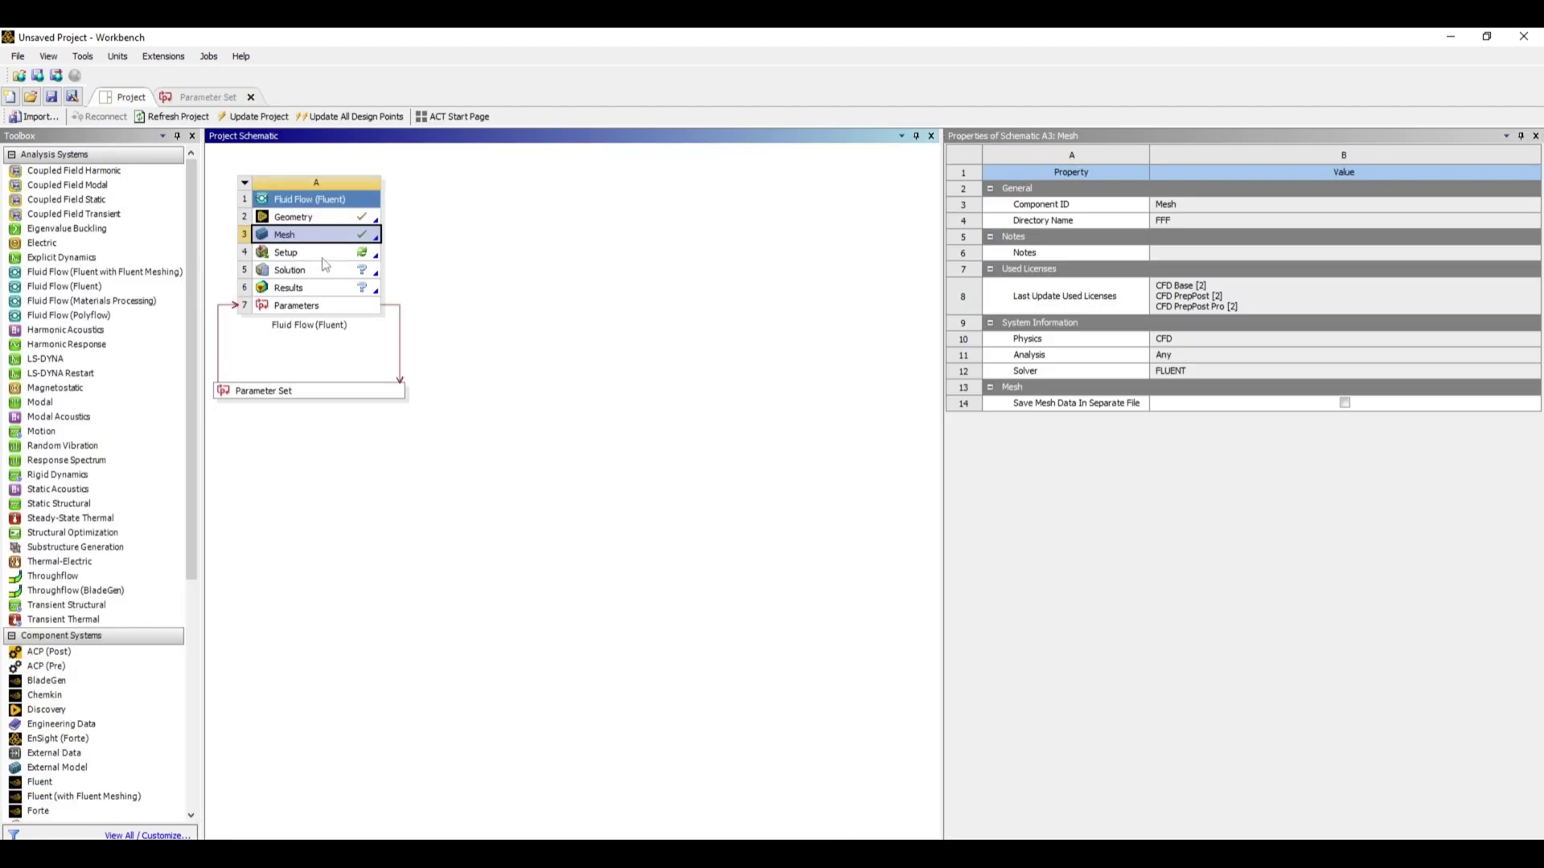
{"action": "double_click", "coordinate": [323, 254]}
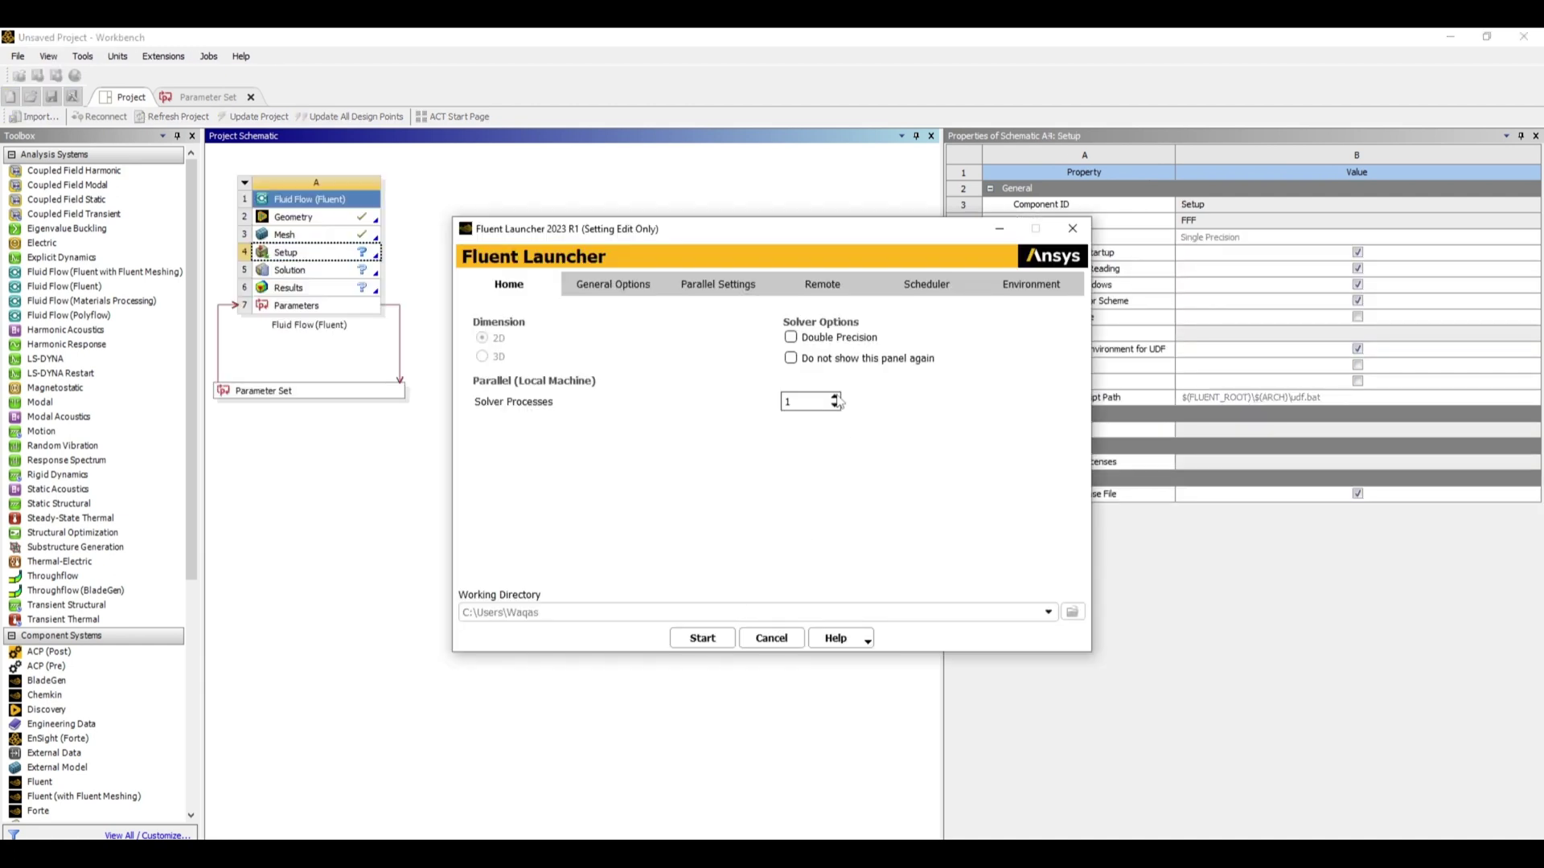
{"action": "left_click", "coordinate": [834, 396]}
{"action": "left_click", "coordinate": [791, 338]}
- Start Fluent and zoom into the L-shaped pipe mesh around the elbow to show its triangular cells
{"action": "left_click", "coordinate": [702, 639]}
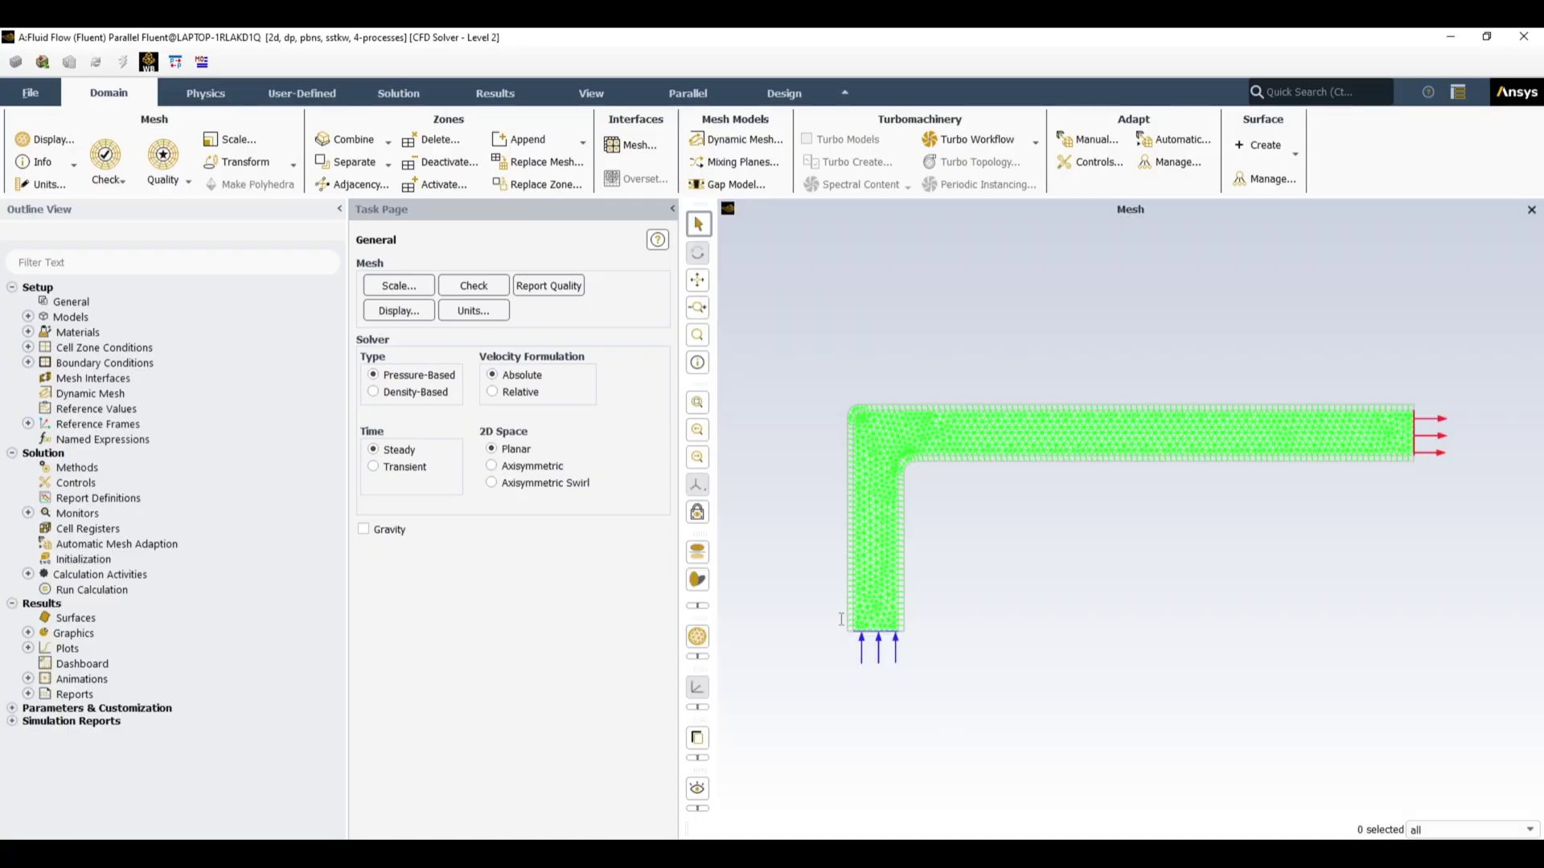
{"action": "scroll", "coordinate": [844, 615], "scroll_direction": "up", "scroll_amount": 3}
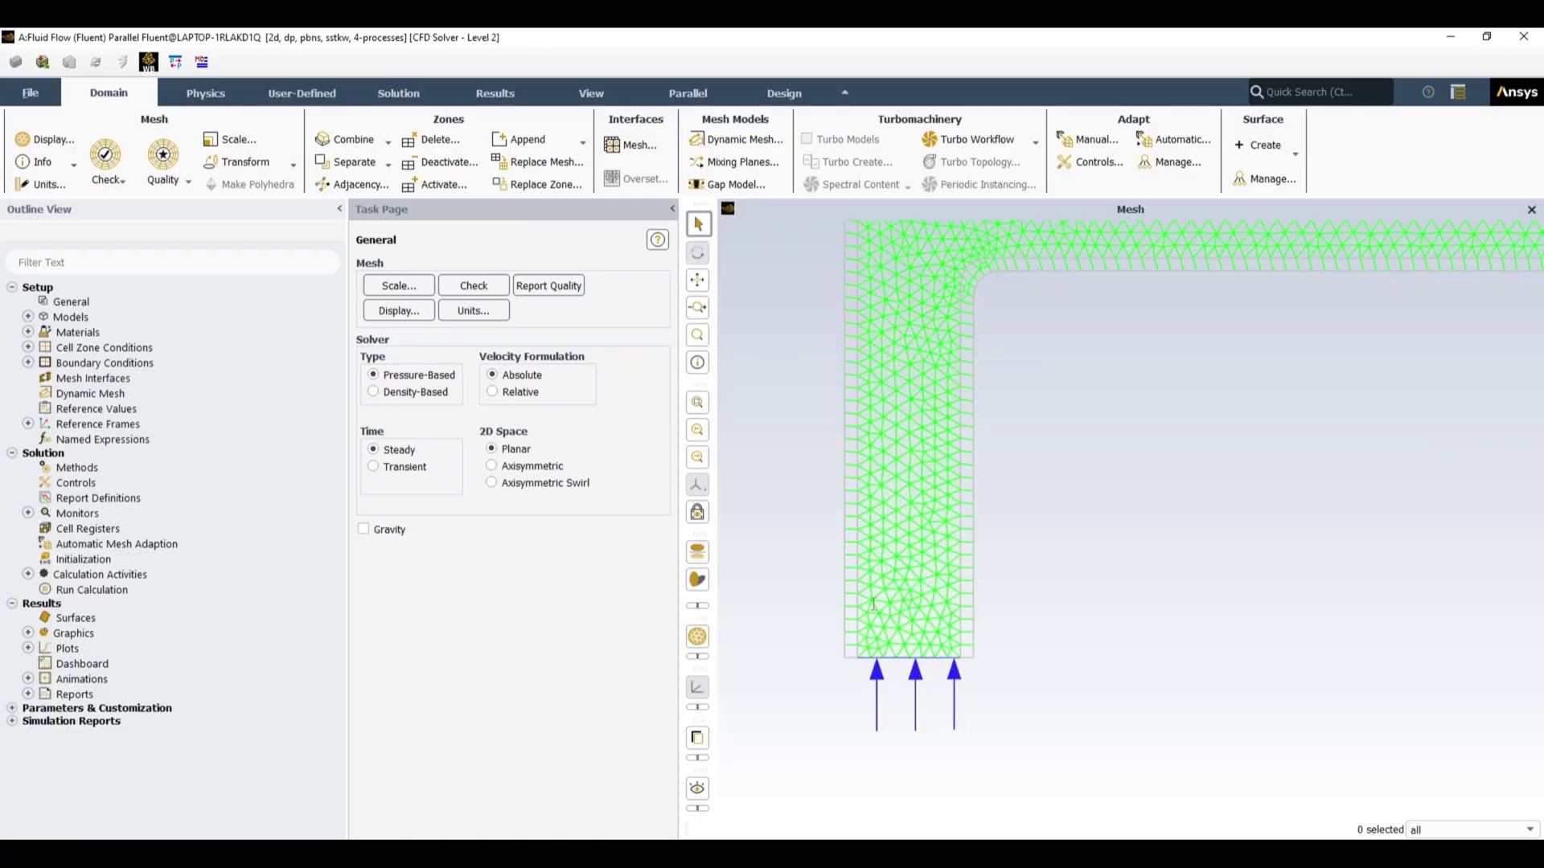
{"action": "scroll", "coordinate": [853, 611], "scroll_direction": "down", "scroll_amount": 6}
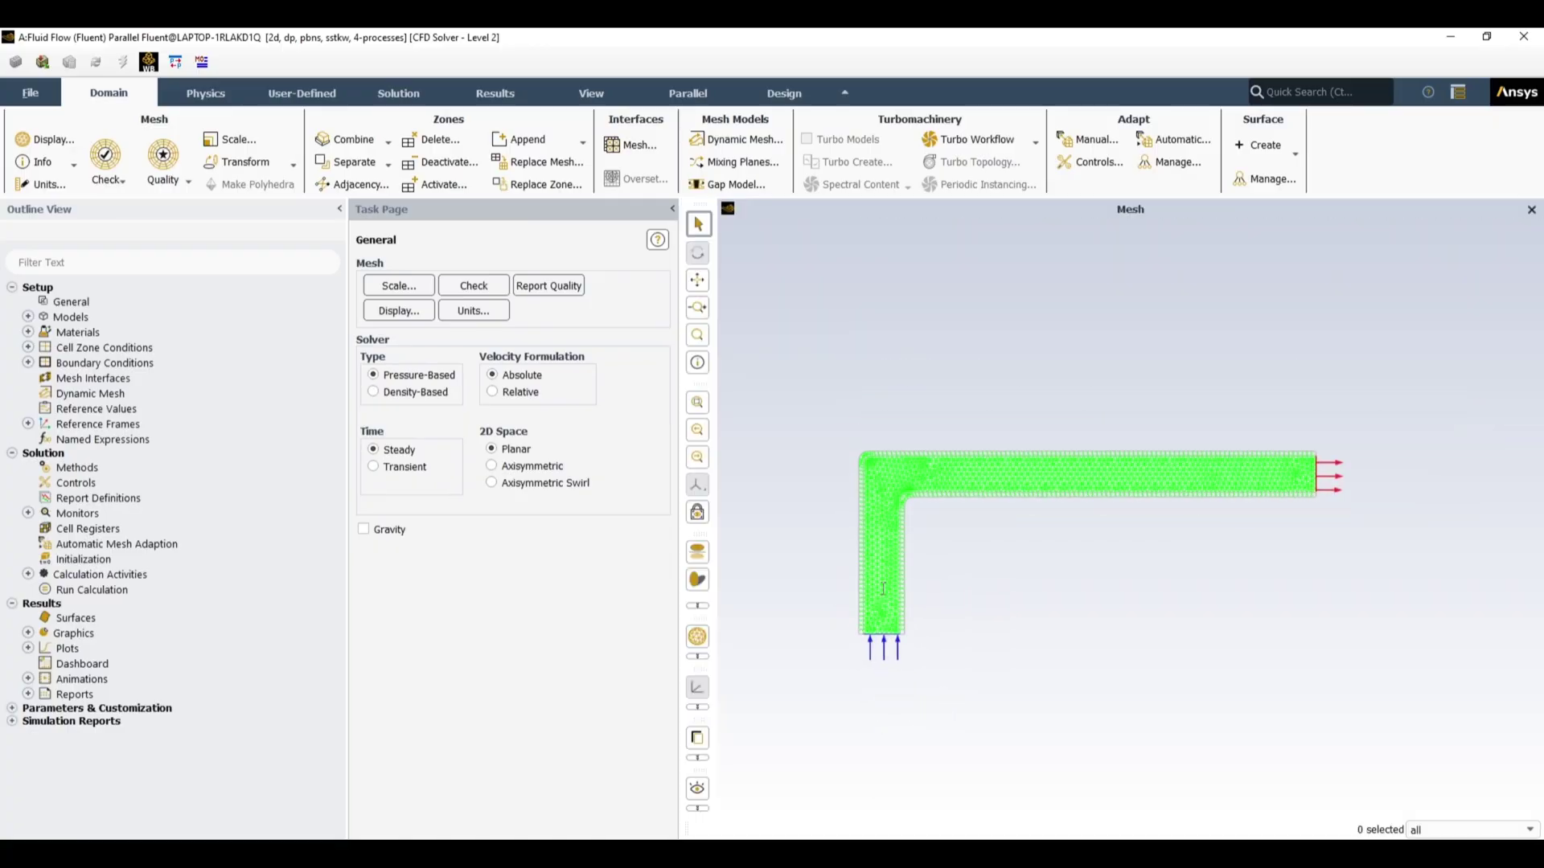
{"action": "scroll", "coordinate": [880, 588], "scroll_direction": "up", "scroll_amount": 3}
{"action": "scroll", "coordinate": [949, 564], "scroll_direction": "up", "scroll_amount": 1}
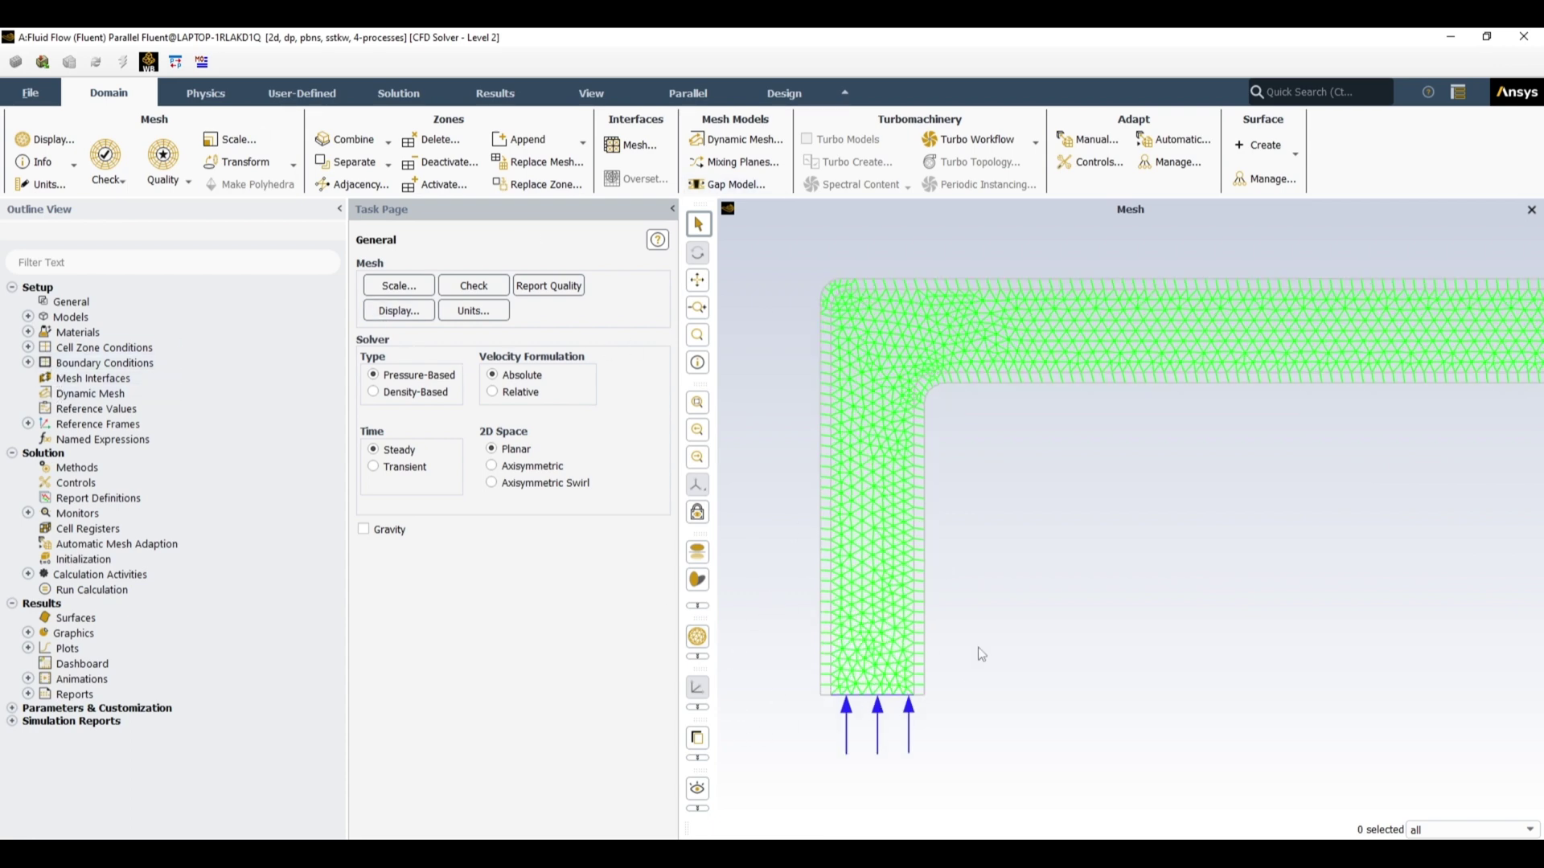
- Change the temperature quantity's unit from K to C in the Units dialog
{"action": "left_click", "coordinate": [49, 188]}
{"action": "left_click", "coordinate": [714, 513]}
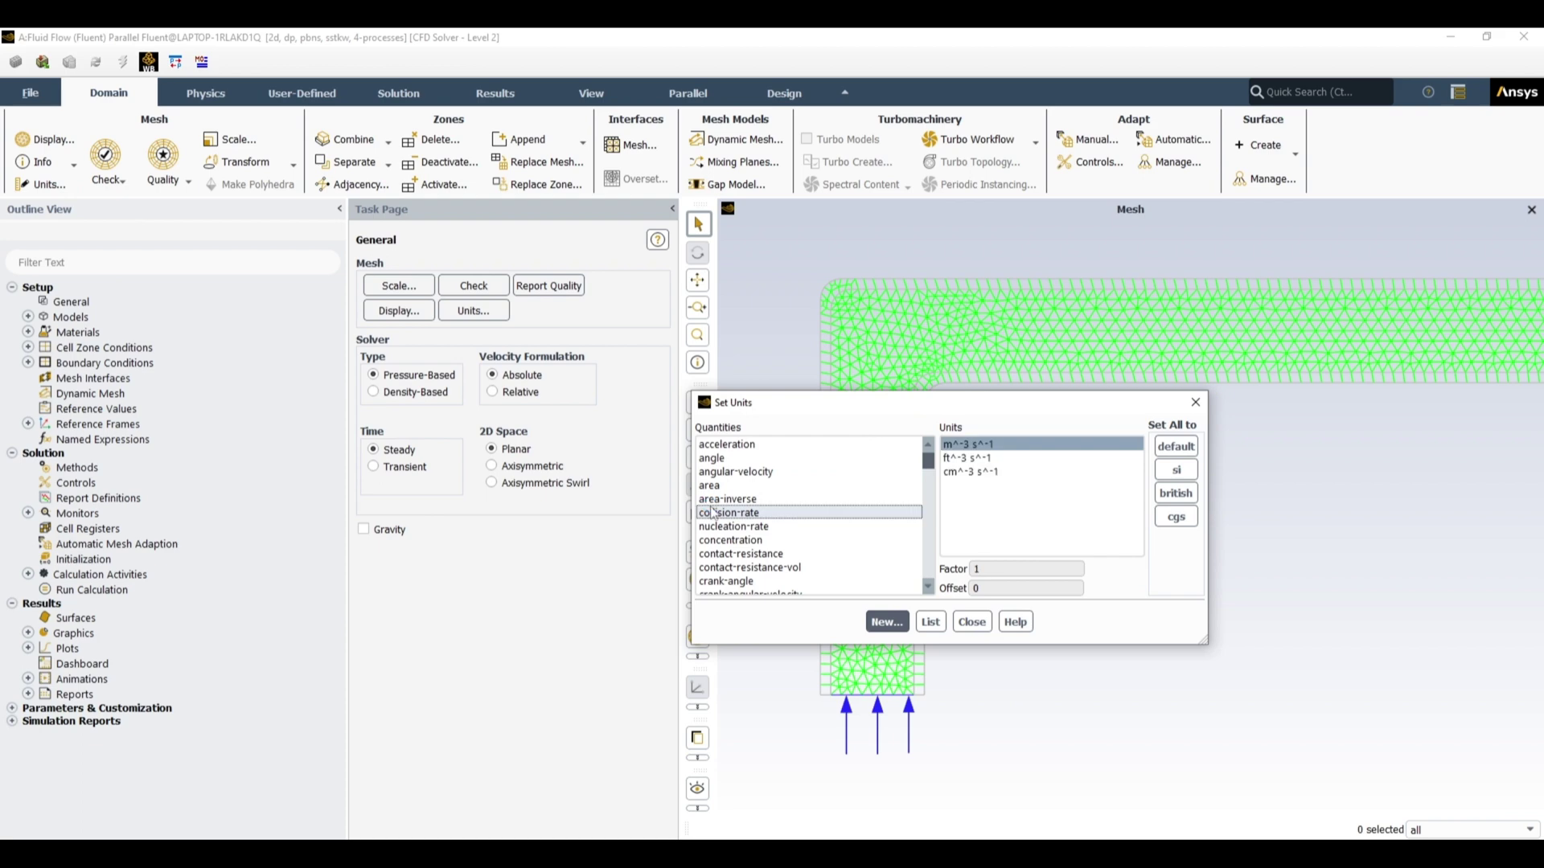
{"action": "key", "text": "t"}
{"action": "left_click", "coordinate": [734, 582]}
{"action": "left_click", "coordinate": [948, 458]}
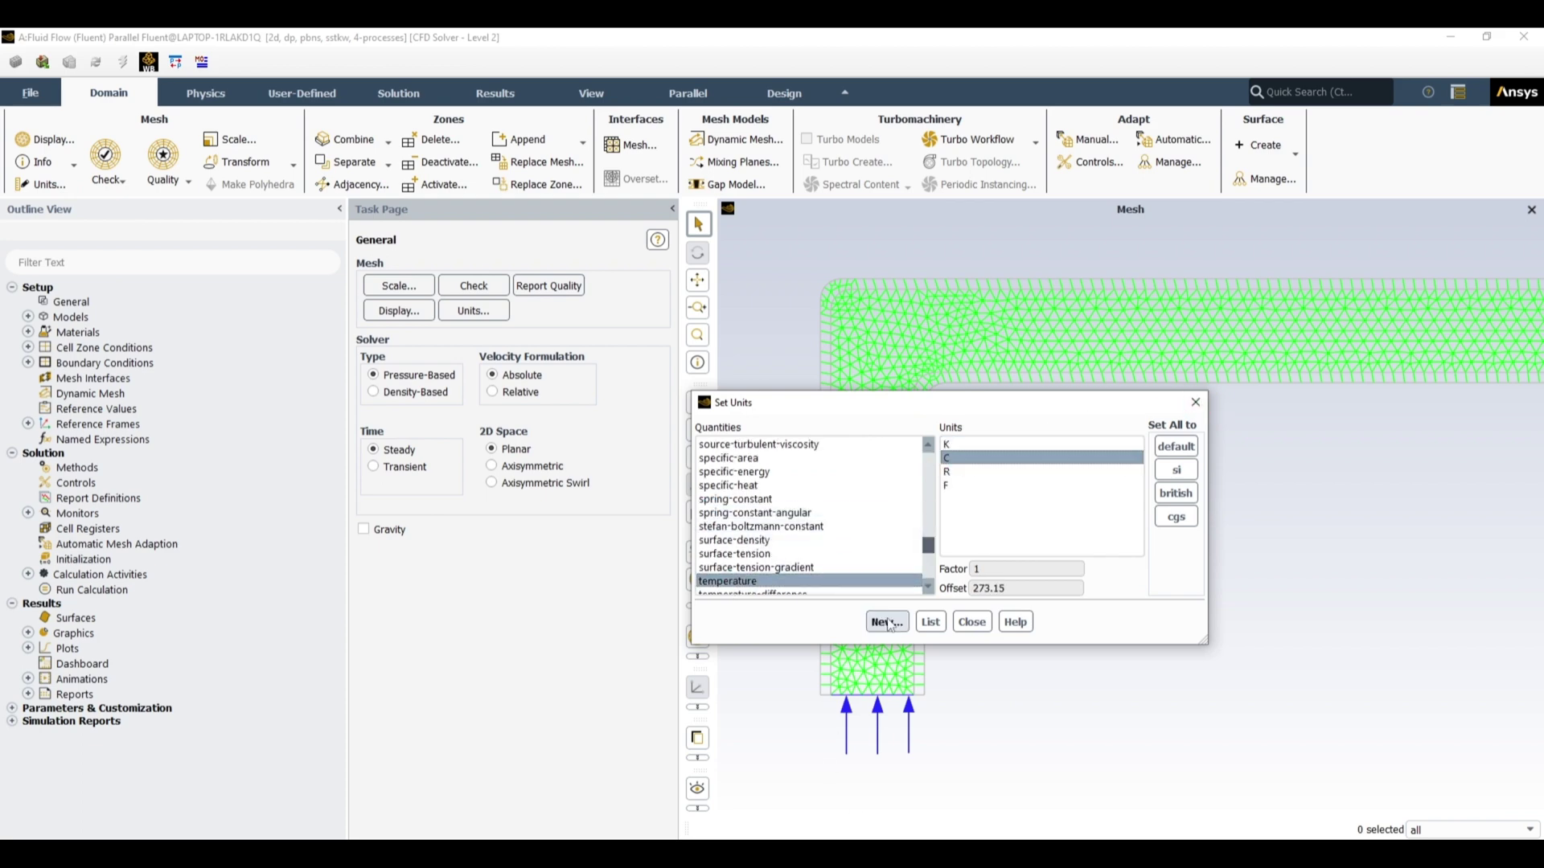
{"action": "left_click", "coordinate": [951, 457]}
{"action": "left_click", "coordinate": [950, 460]}
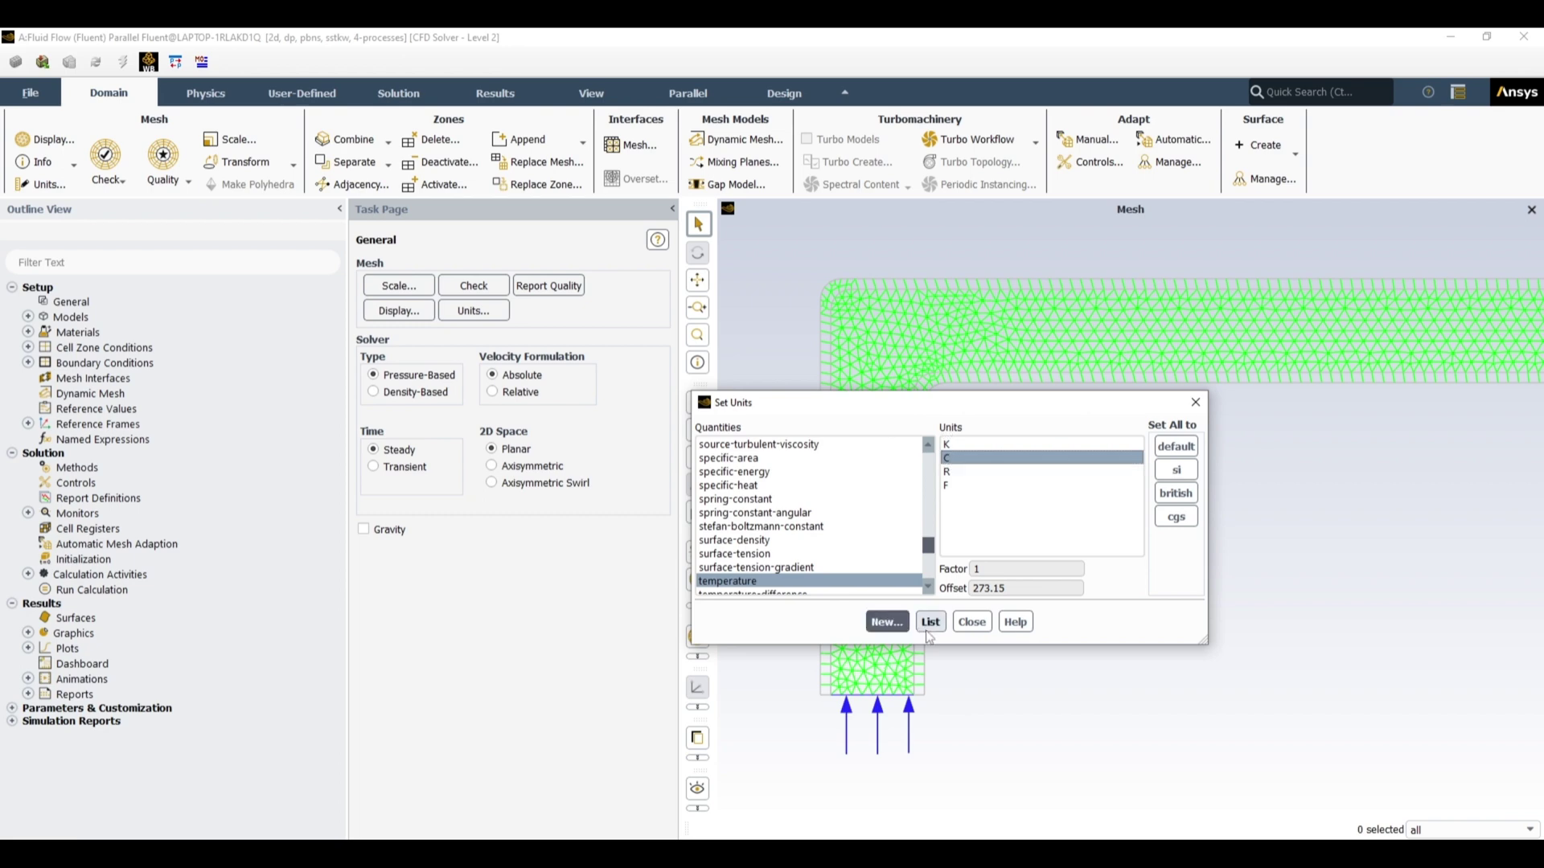
{"action": "left_click", "coordinate": [972, 622]}
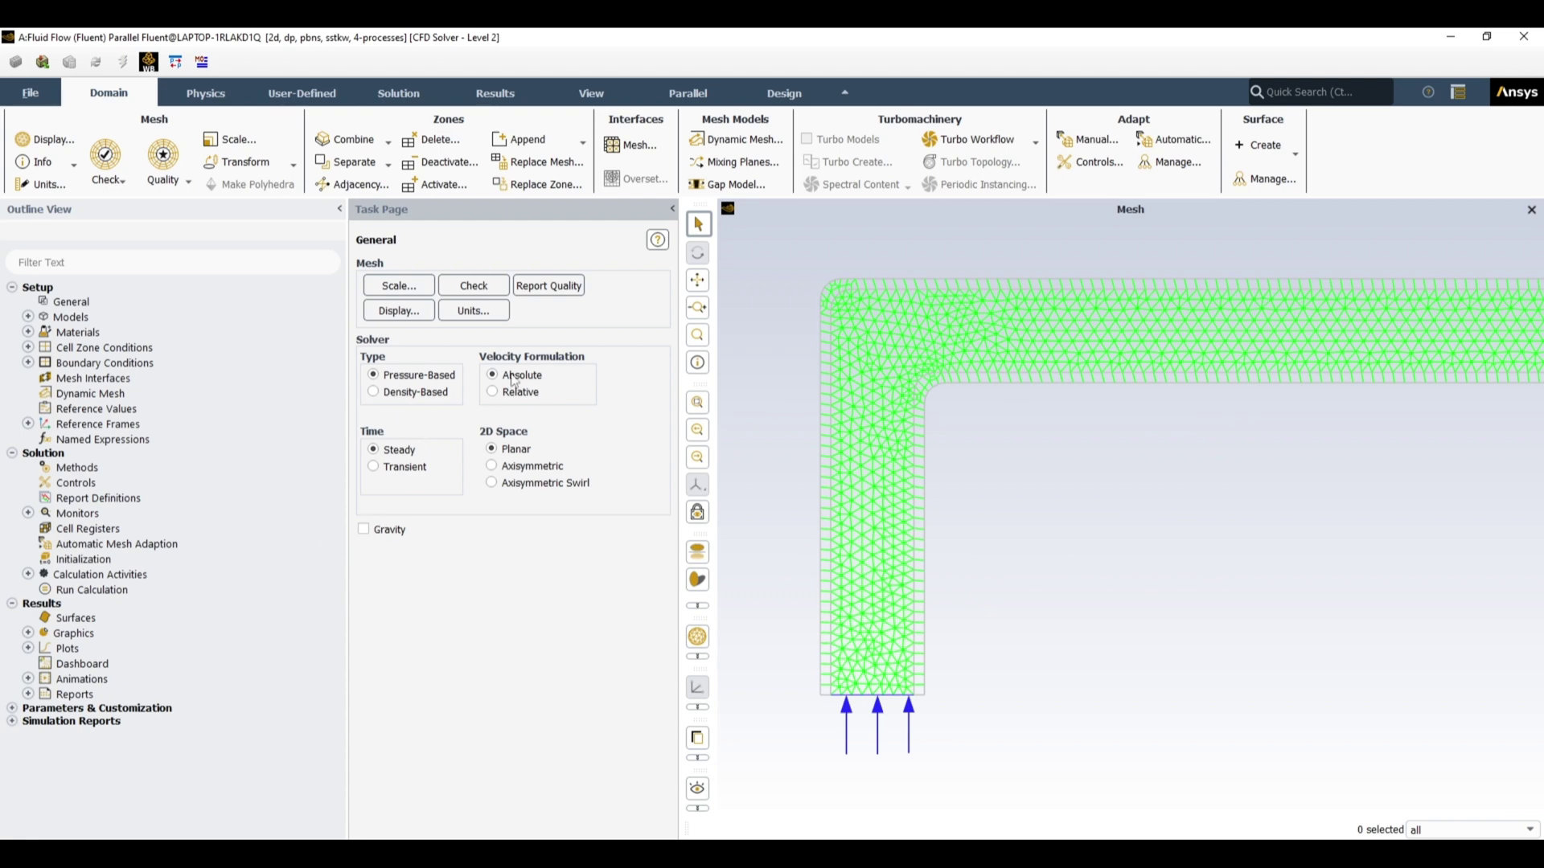
- Tick Energy Equation in the Models > Energy dialog and confirm it
{"action": "left_click", "coordinate": [27, 317]}
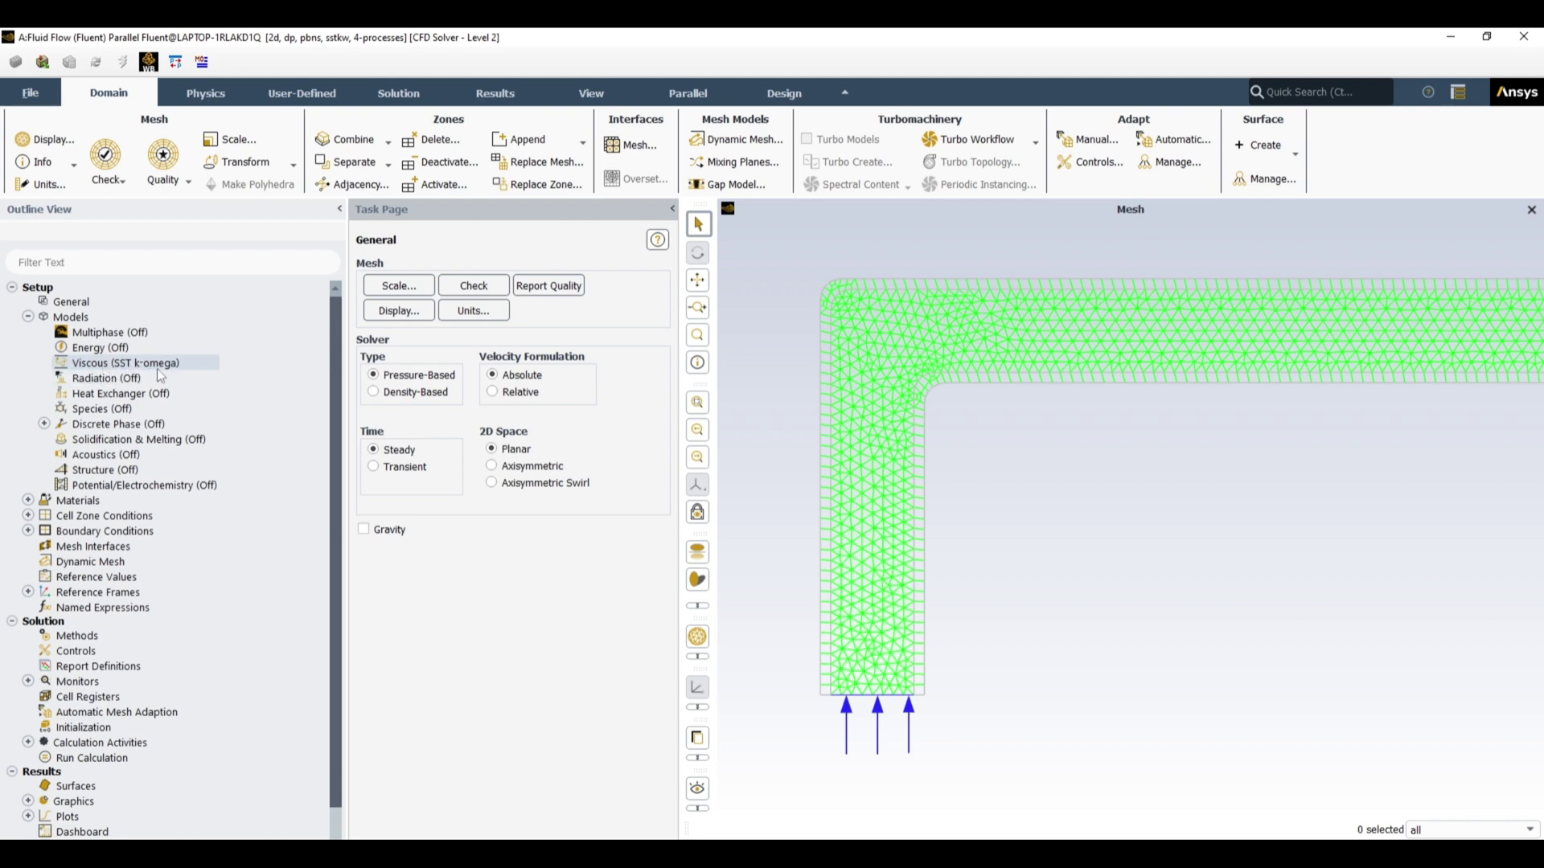
{"action": "double_click", "coordinate": [102, 349]}
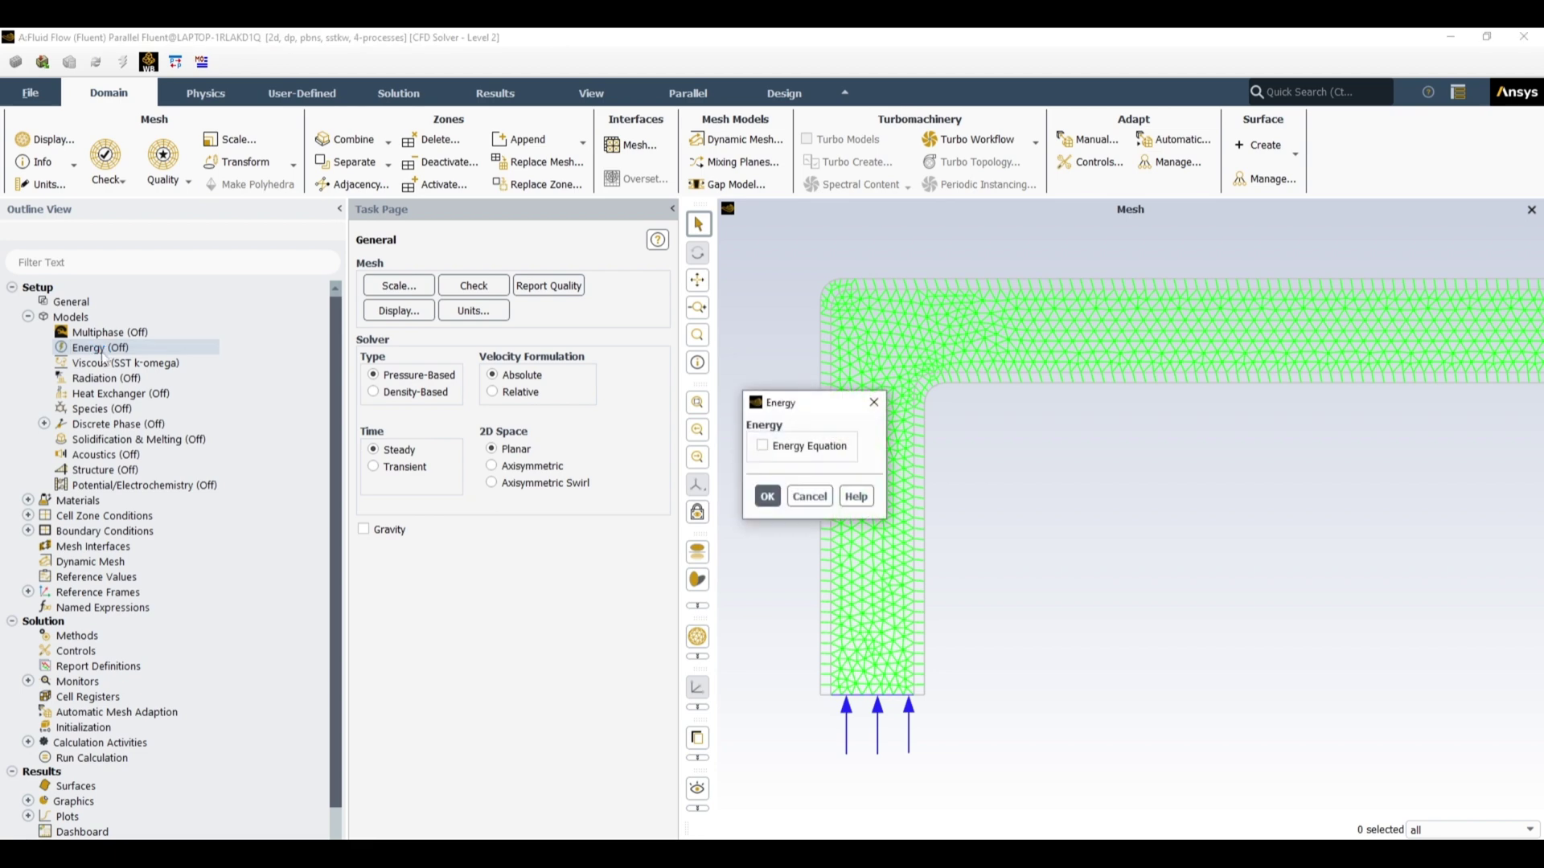
{"action": "left_click", "coordinate": [762, 446]}
{"action": "left_click", "coordinate": [767, 496]}
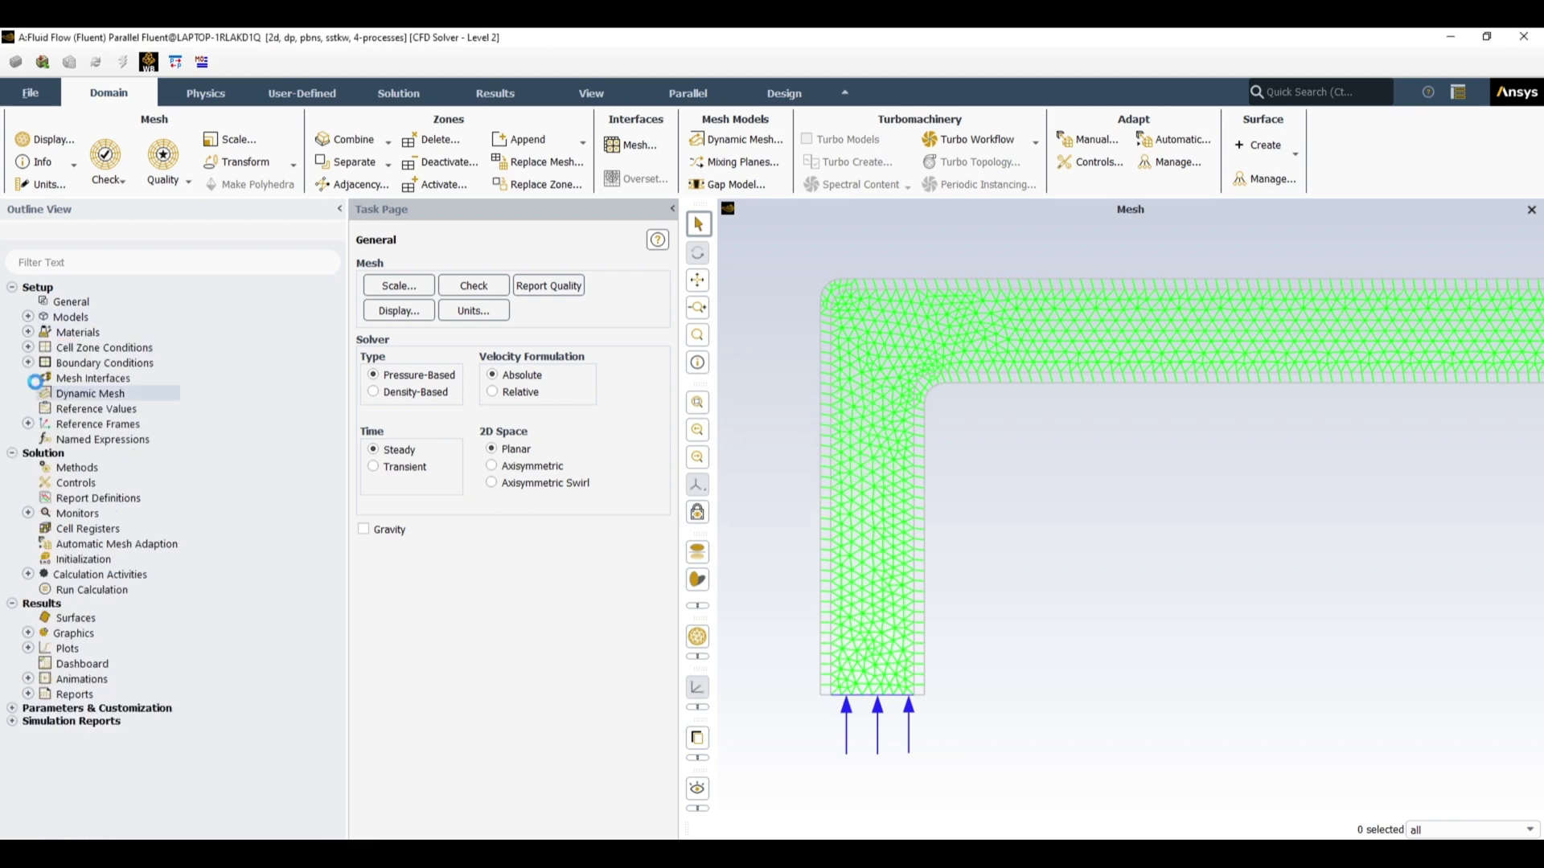
- Copy water-liquid from the Fluent Database into the case's fluid materials, then close both material dialogs
{"action": "left_click", "coordinate": [28, 333]}
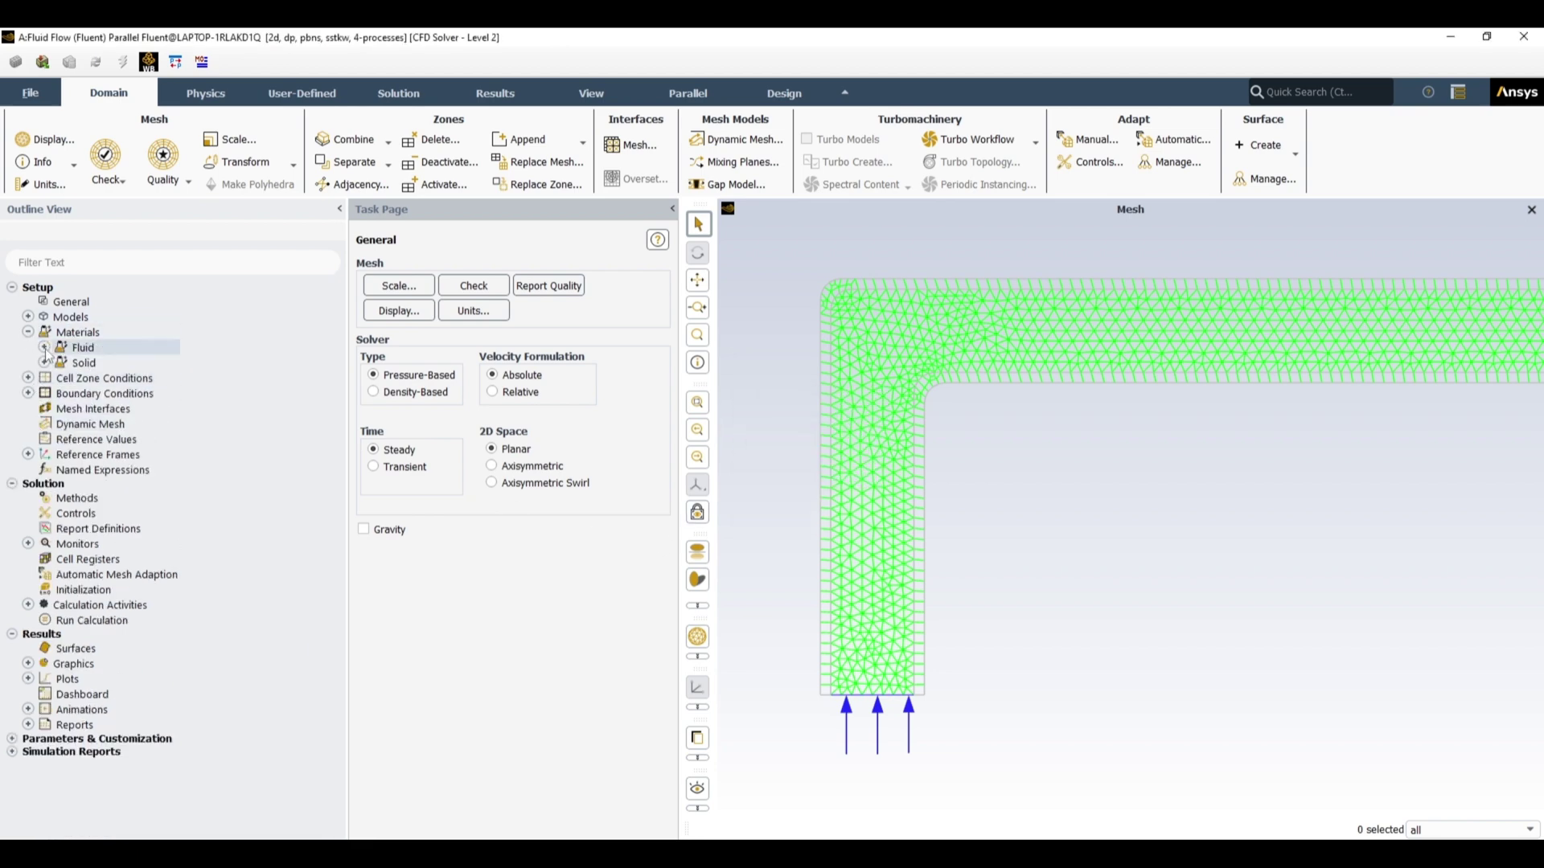
{"action": "left_click", "coordinate": [44, 347]}
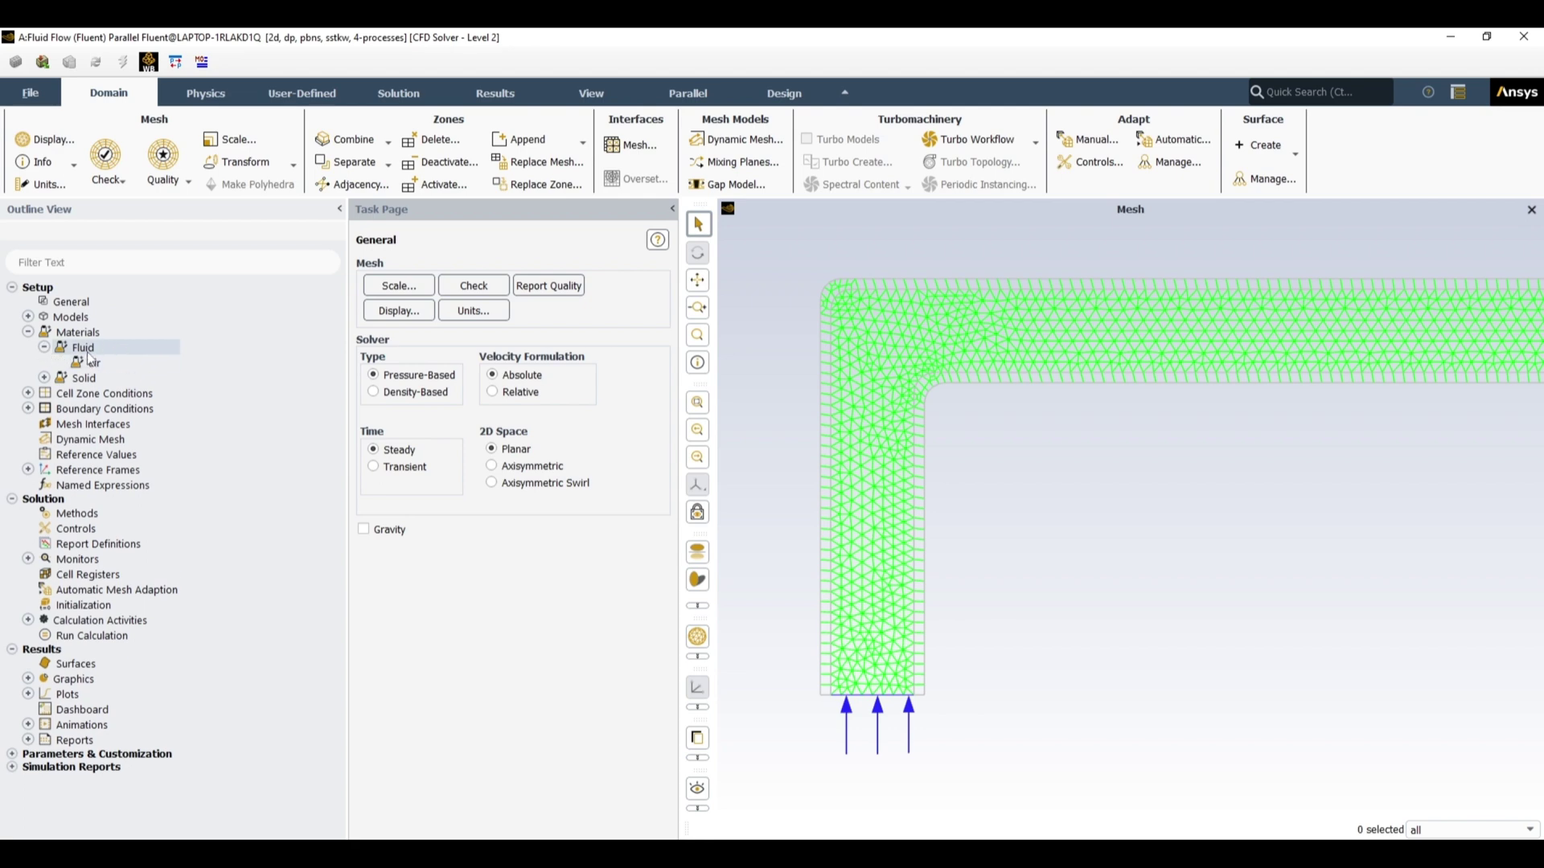
{"action": "double_click", "coordinate": [92, 362]}
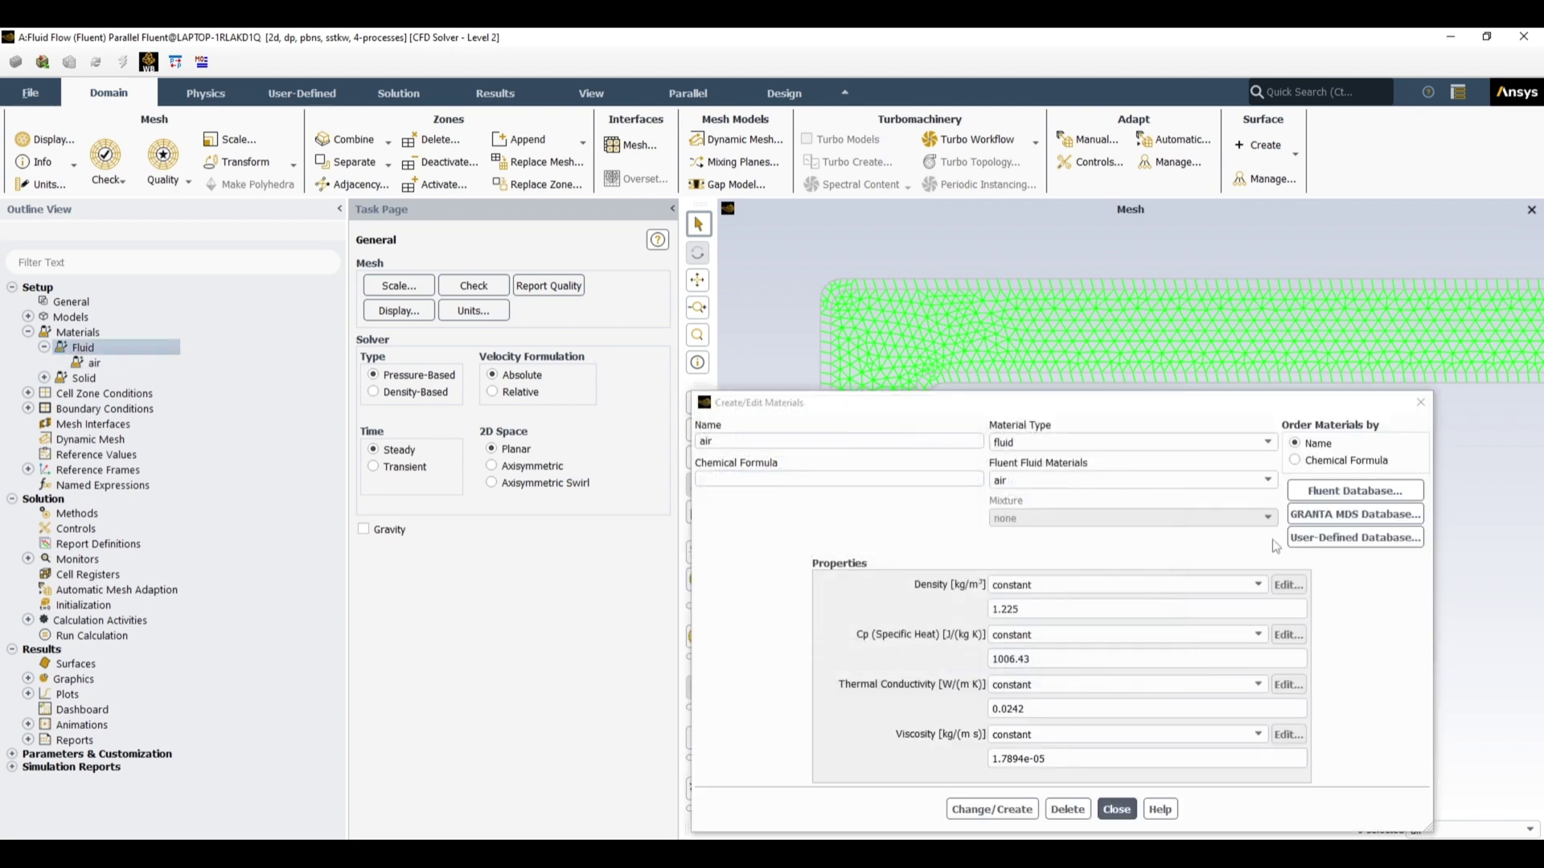
{"action": "left_click", "coordinate": [1353, 492]}
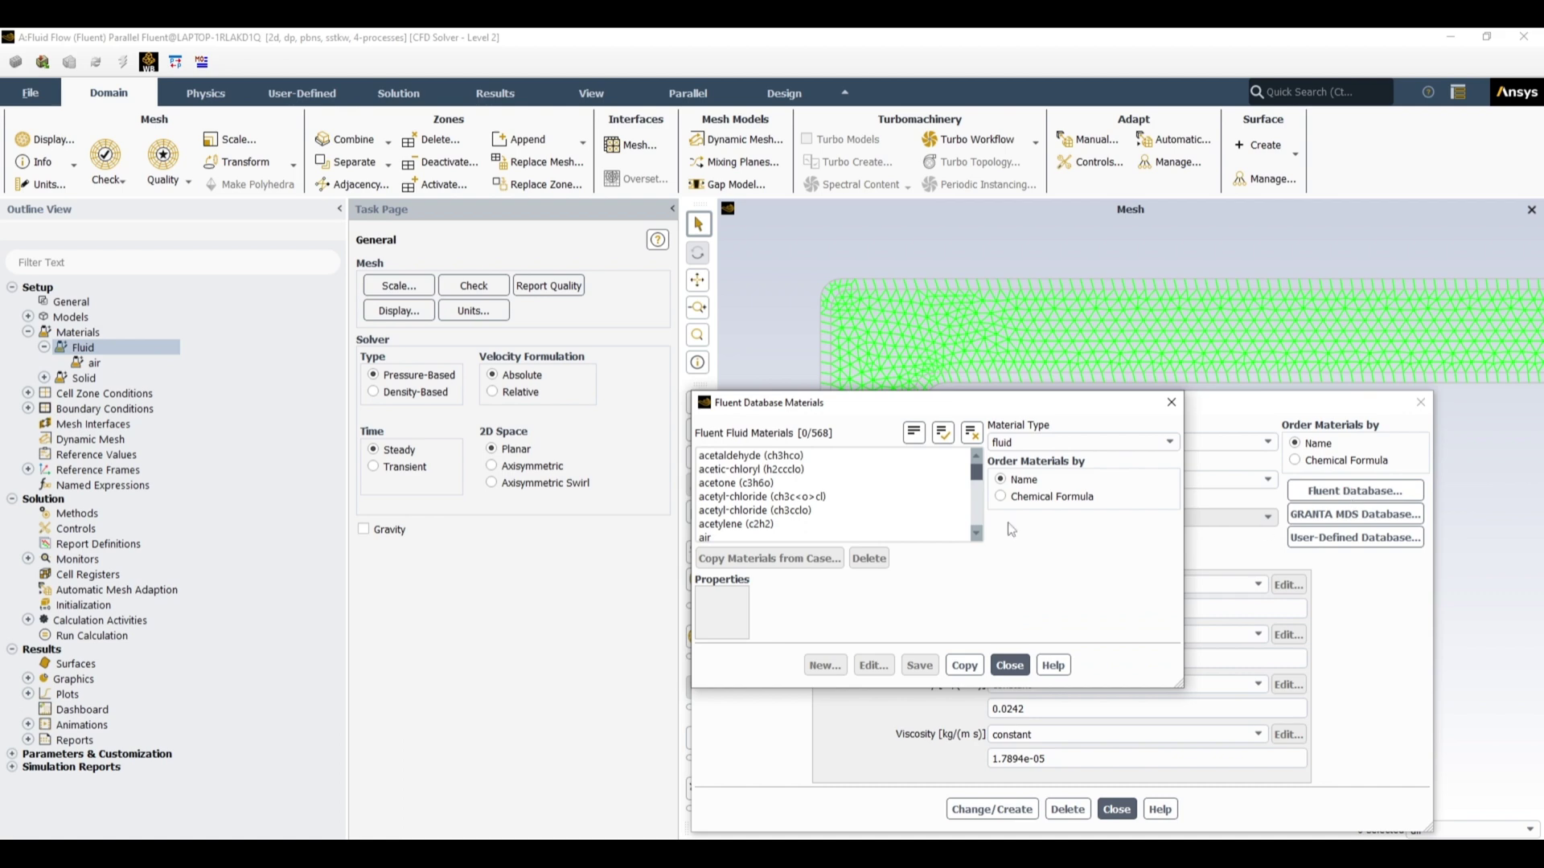
{"action": "left_click_drag", "start_coordinate": [976, 468], "coordinate": [973, 551]}
{"action": "left_click", "coordinate": [747, 496]}
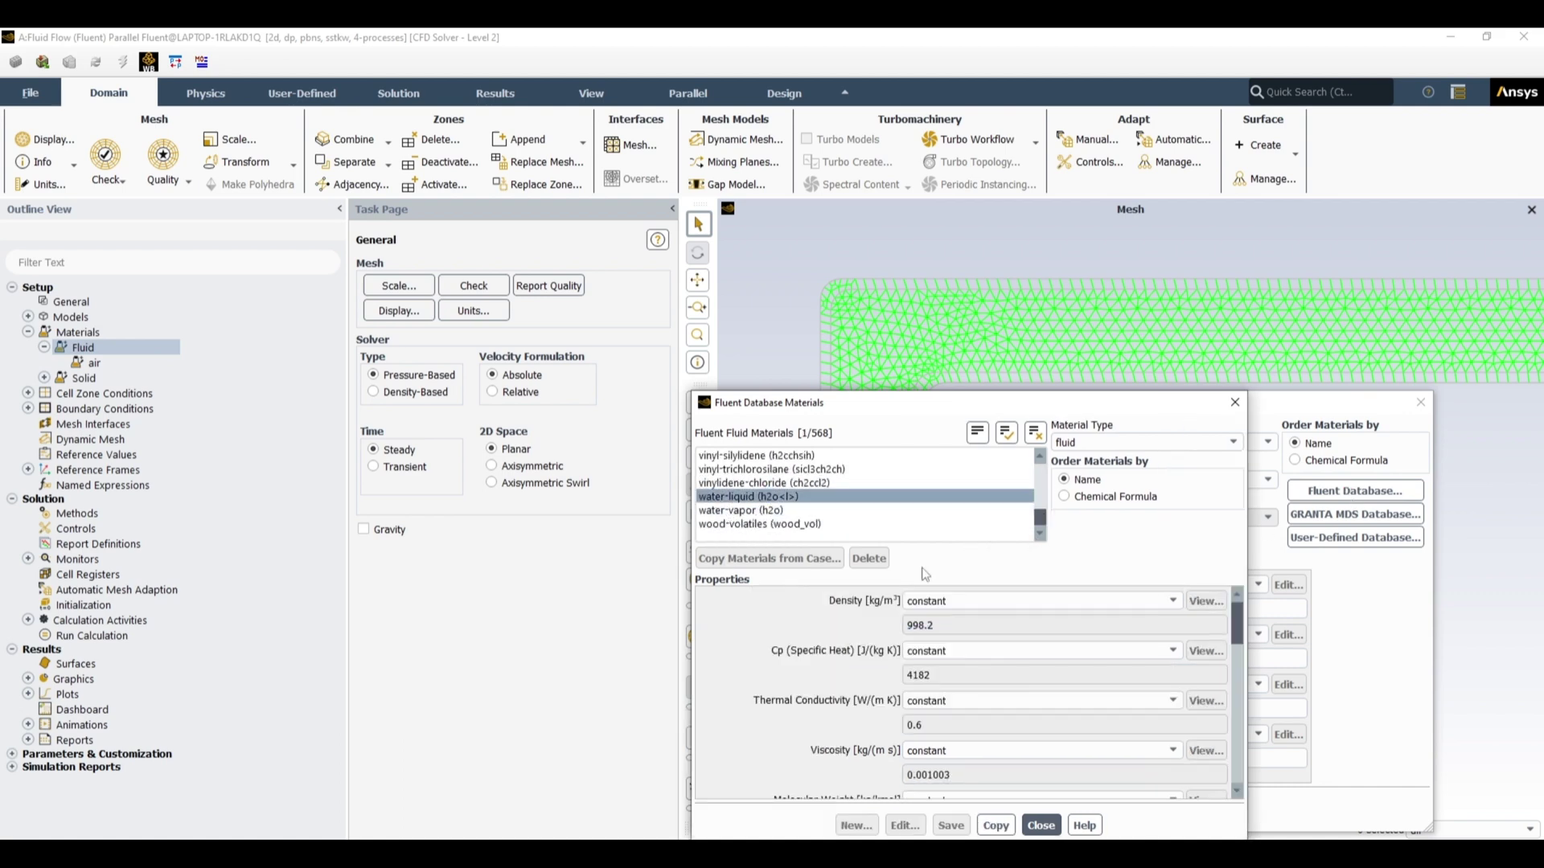
{"action": "left_click", "coordinate": [995, 826]}
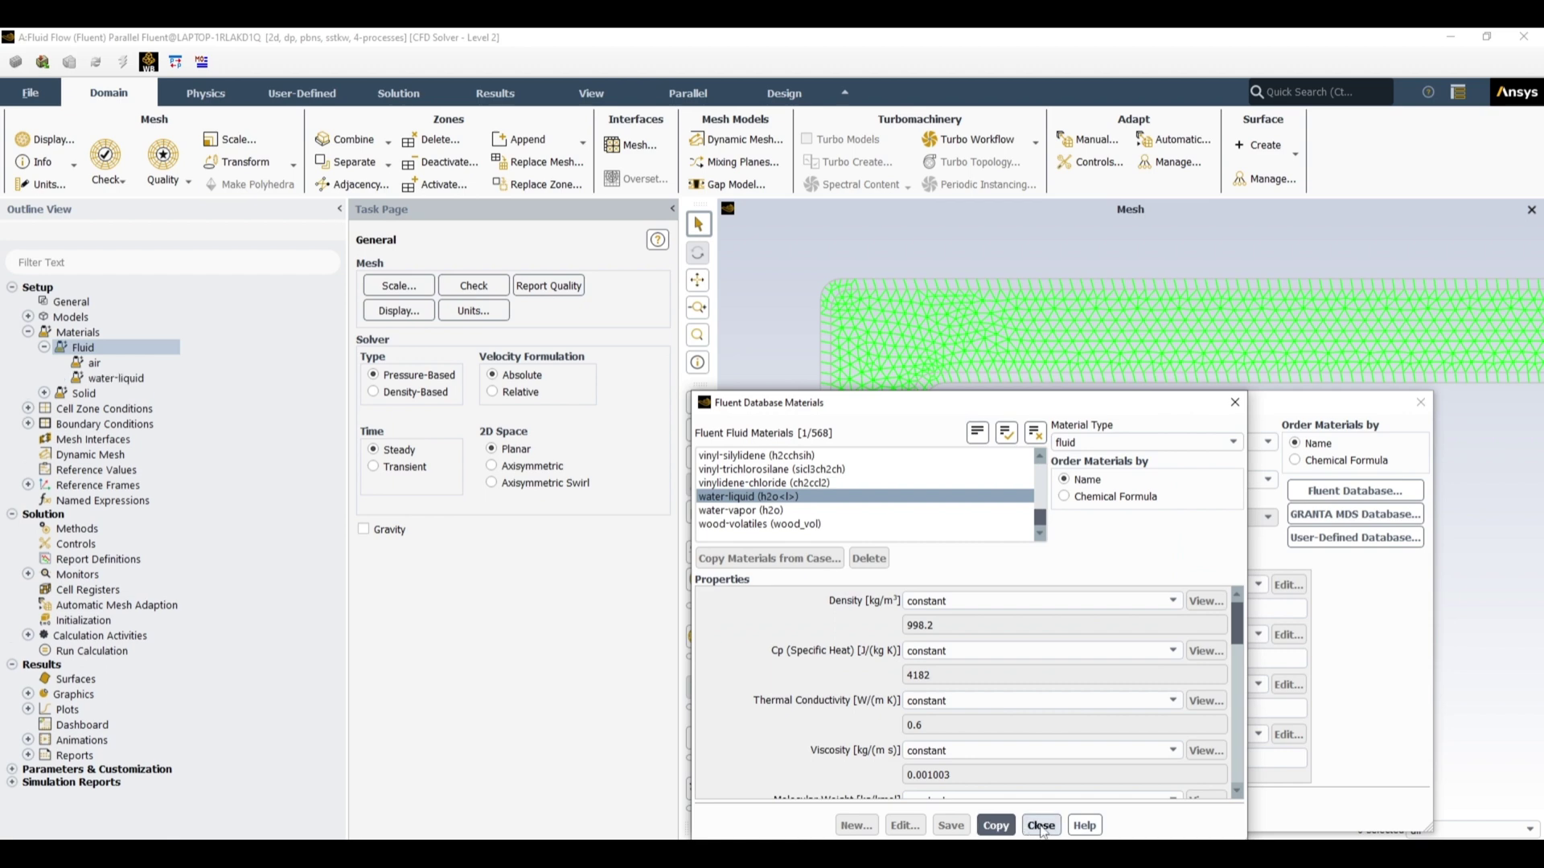
{"action": "left_click", "coordinate": [1041, 825]}
{"action": "left_click", "coordinate": [1112, 819]}
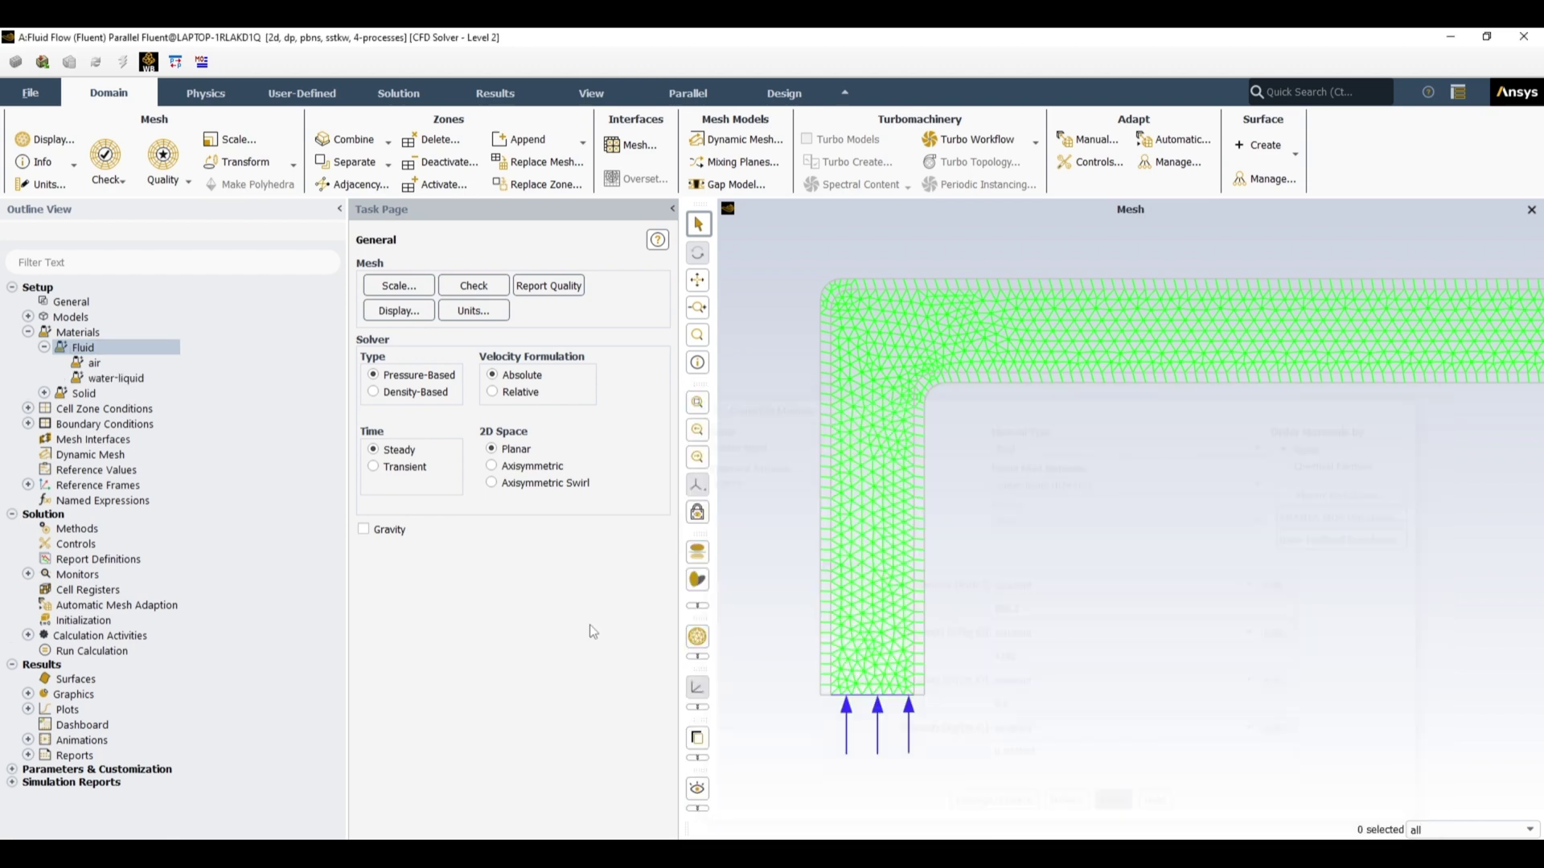
- Check the Solid materials list, then expand the fluid cell zones
{"action": "left_click", "coordinate": [45, 348]}
{"action": "left_click", "coordinate": [45, 362]}
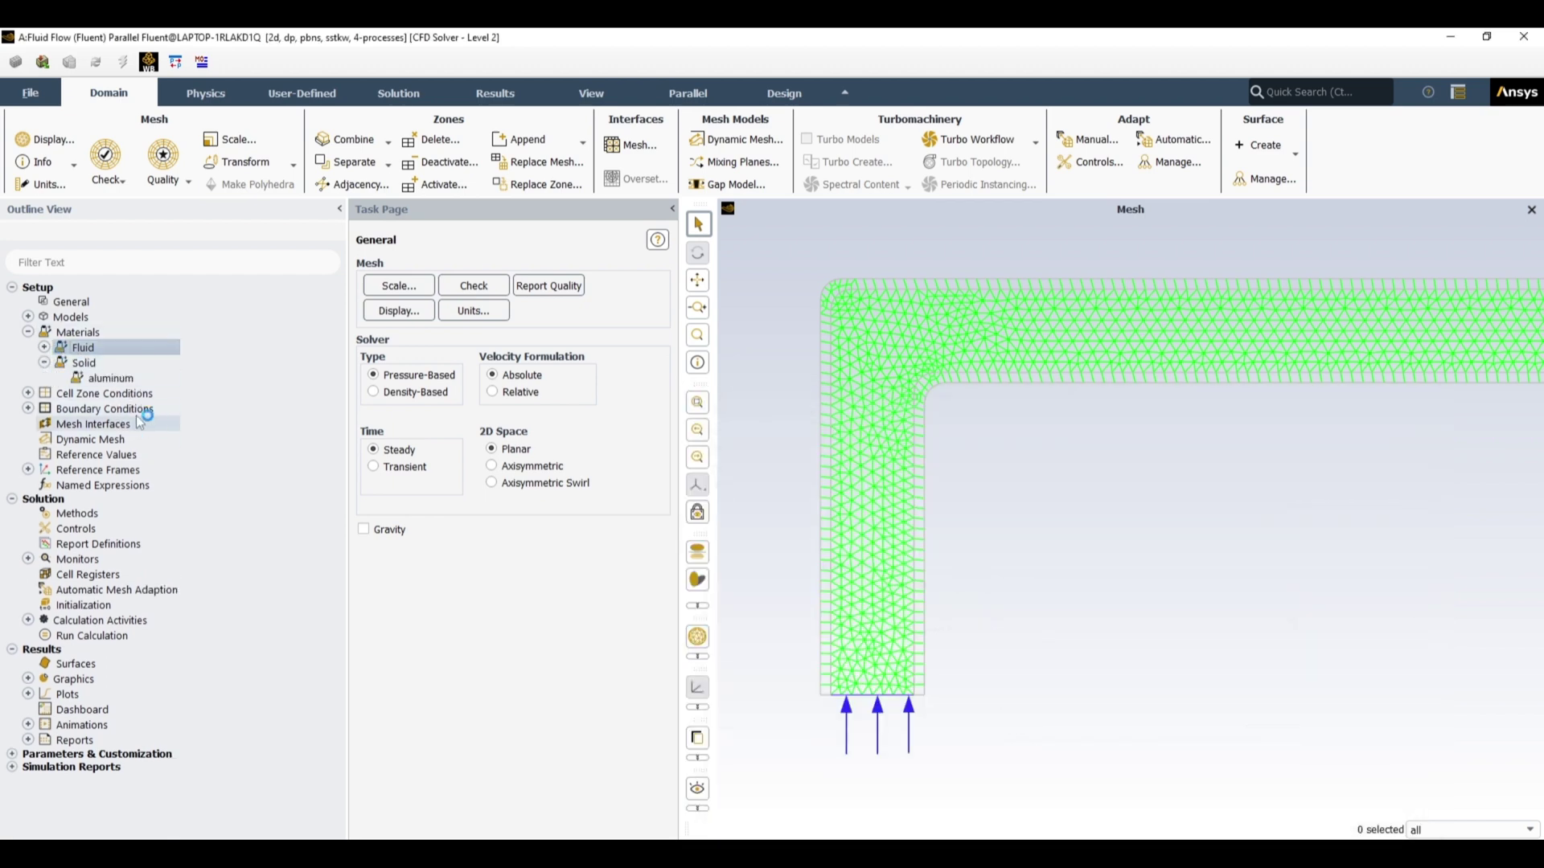
{"action": "left_click", "coordinate": [45, 362]}
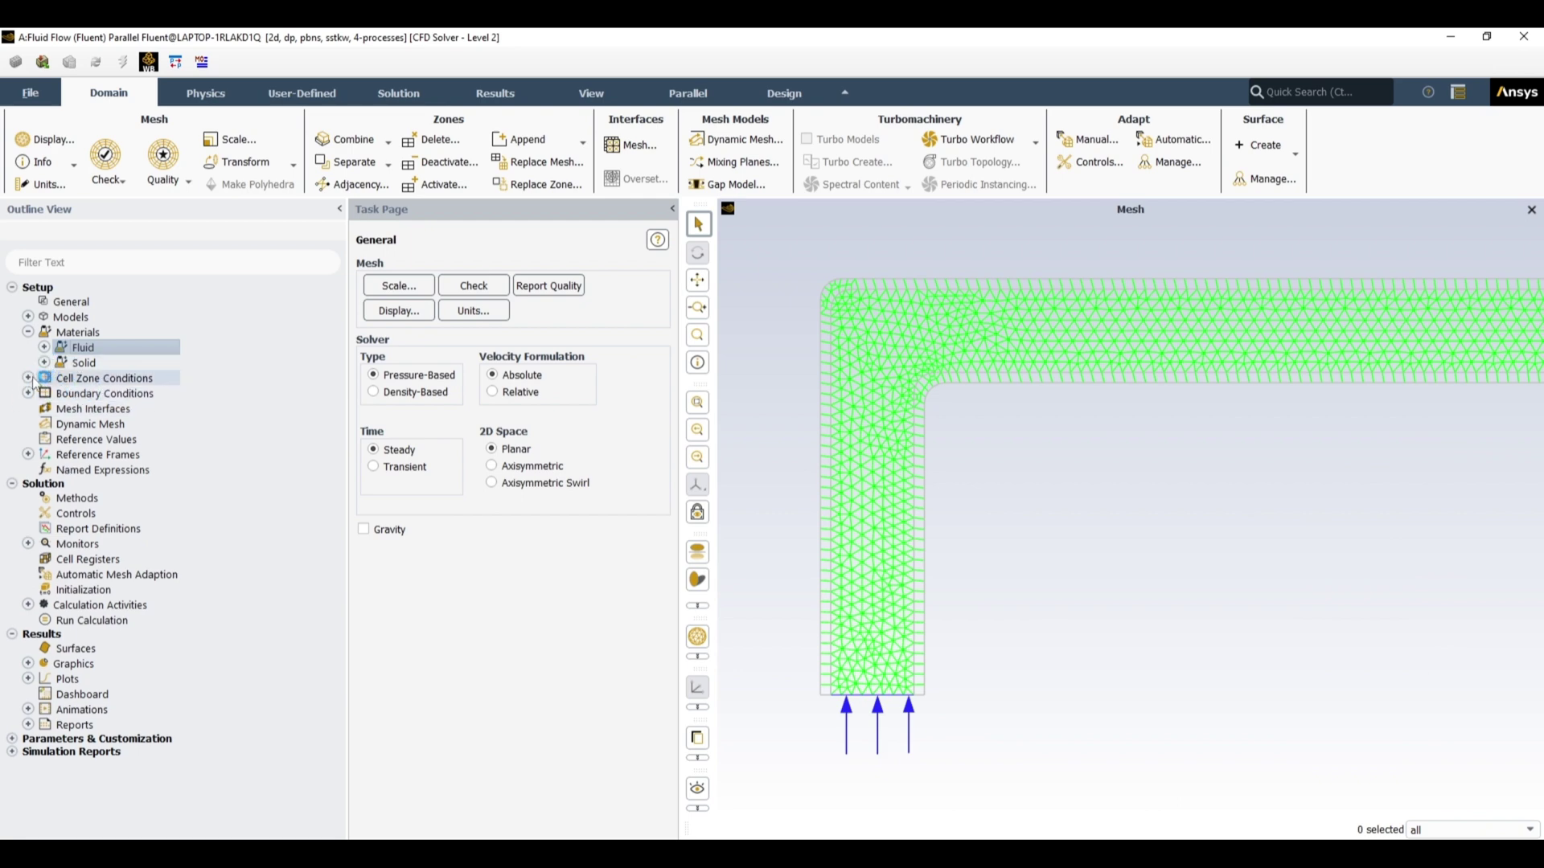
{"action": "left_click", "coordinate": [29, 378]}
{"action": "left_click", "coordinate": [45, 393]}
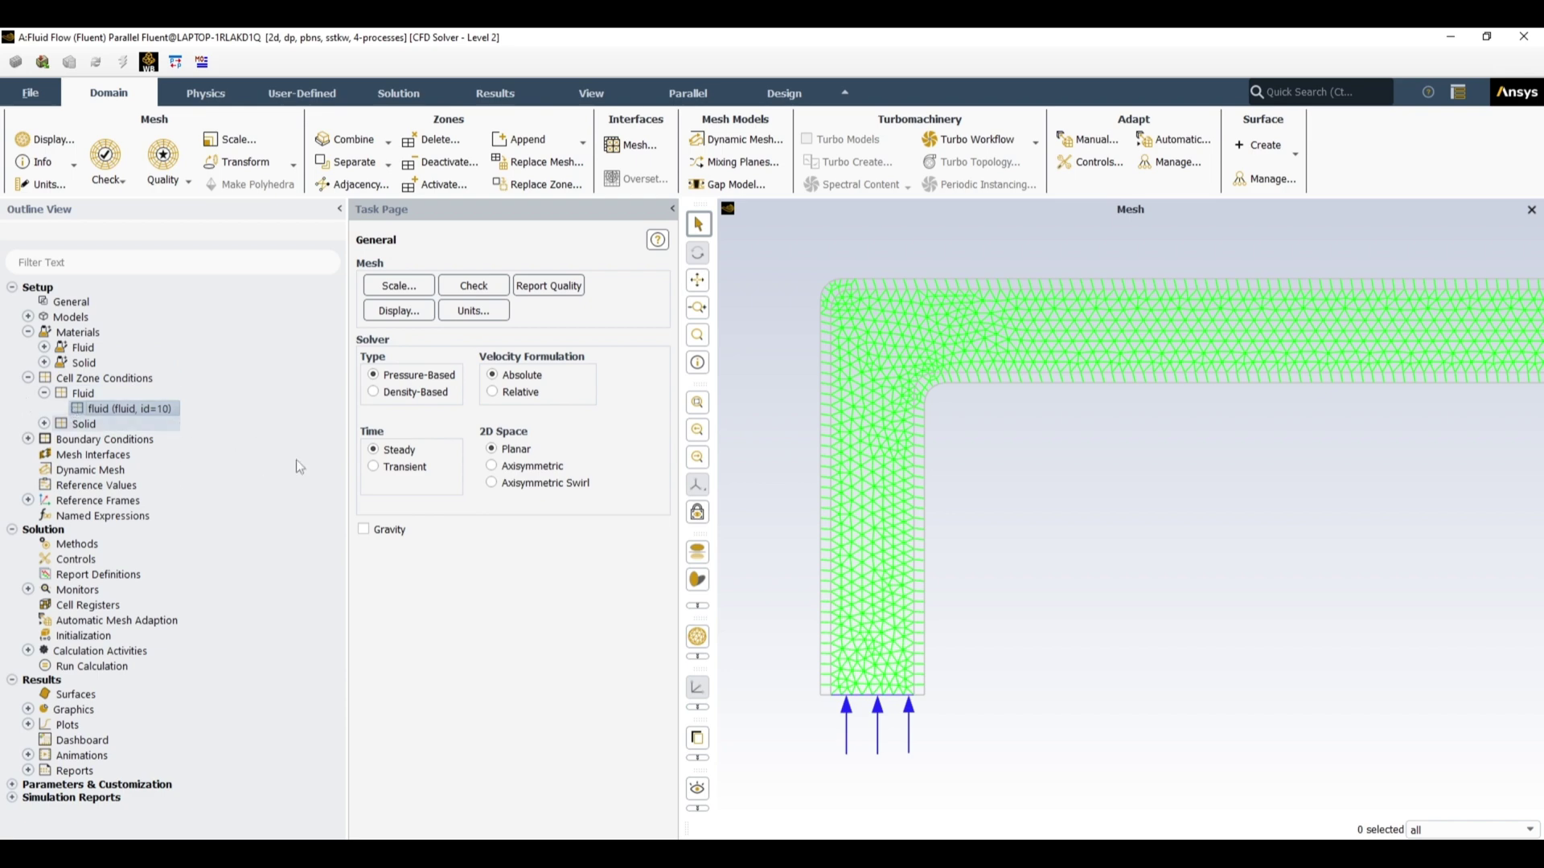
- Assign water-liquid as the fluid zone's material and apply it
{"action": "double_click", "coordinate": [123, 411]}
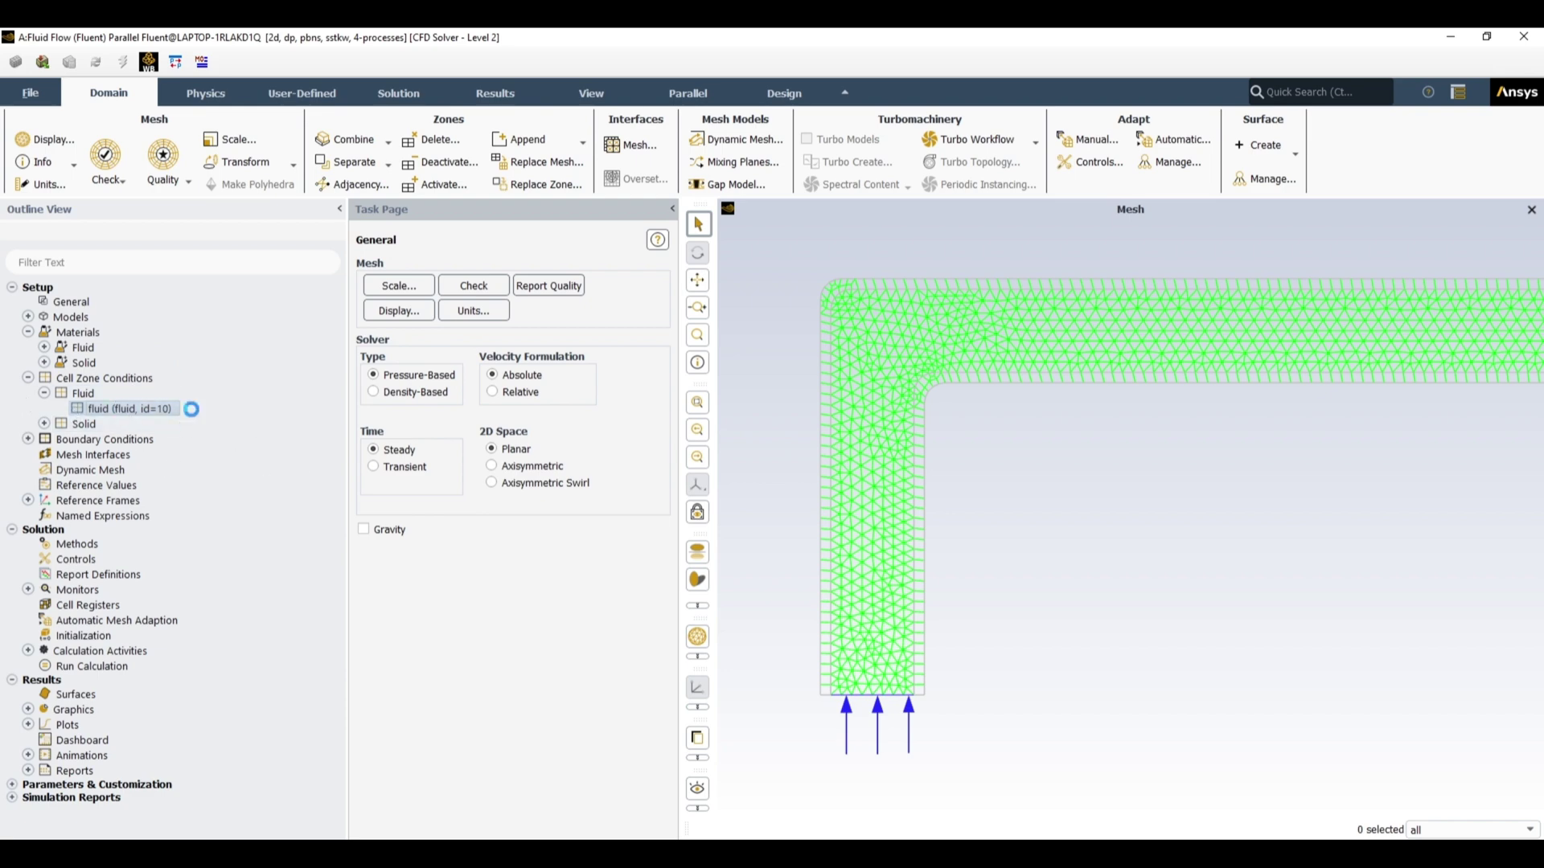
{"action": "left_click", "coordinate": [893, 464]}
{"action": "left_click", "coordinate": [840, 486]}
{"action": "left_click", "coordinate": [1002, 671]}
{"action": "left_click", "coordinate": [1050, 671]}
- Review the fff-lower_wall solid zone settings and recheck aluminum under Solid materials
{"action": "double_click", "coordinate": [133, 439]}
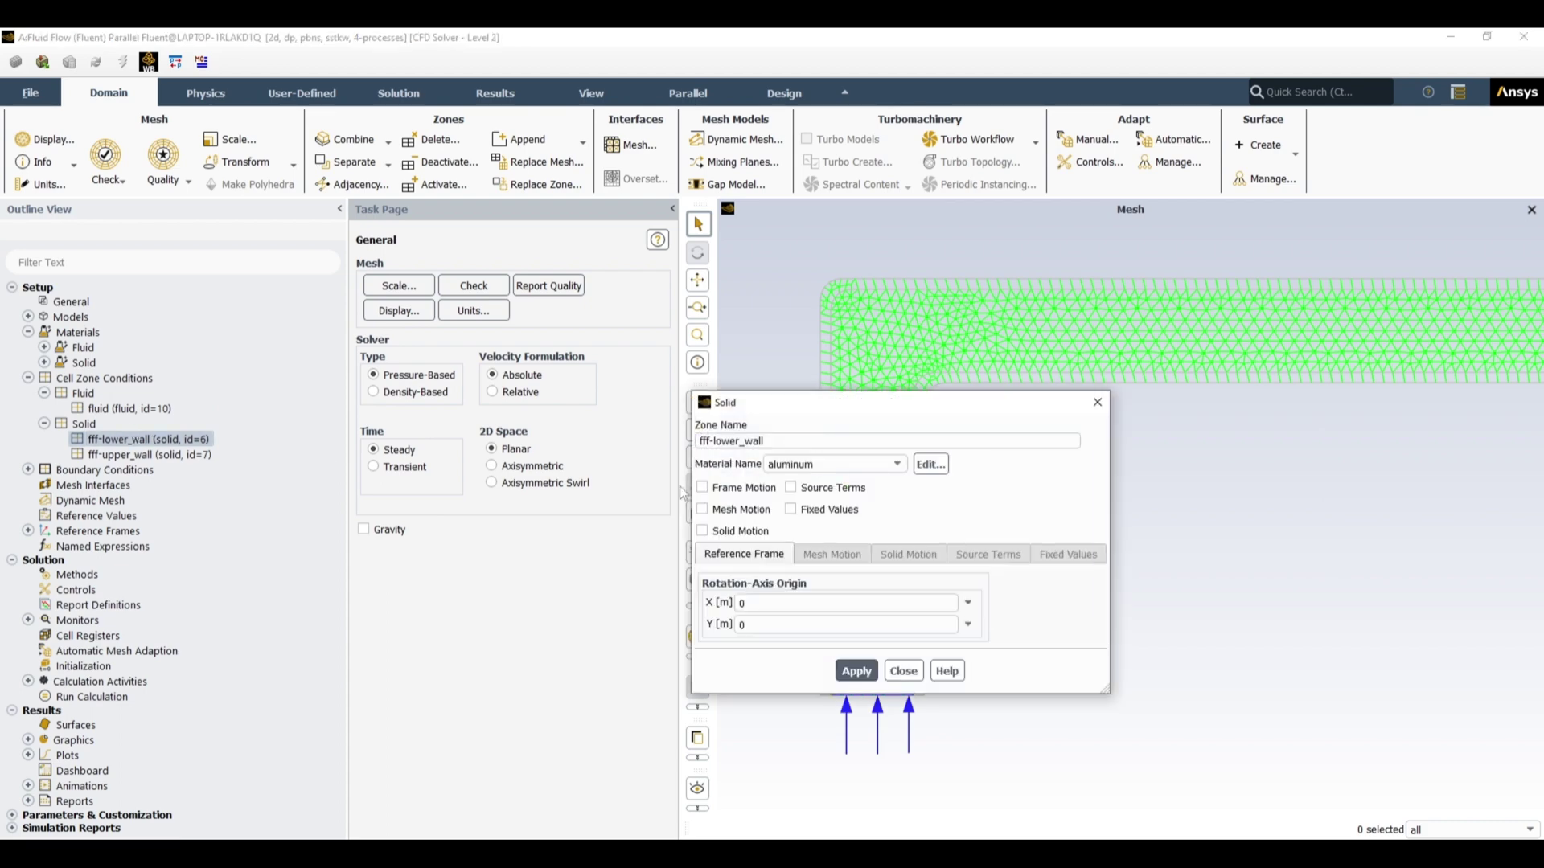
{"action": "left_click", "coordinate": [1096, 402]}
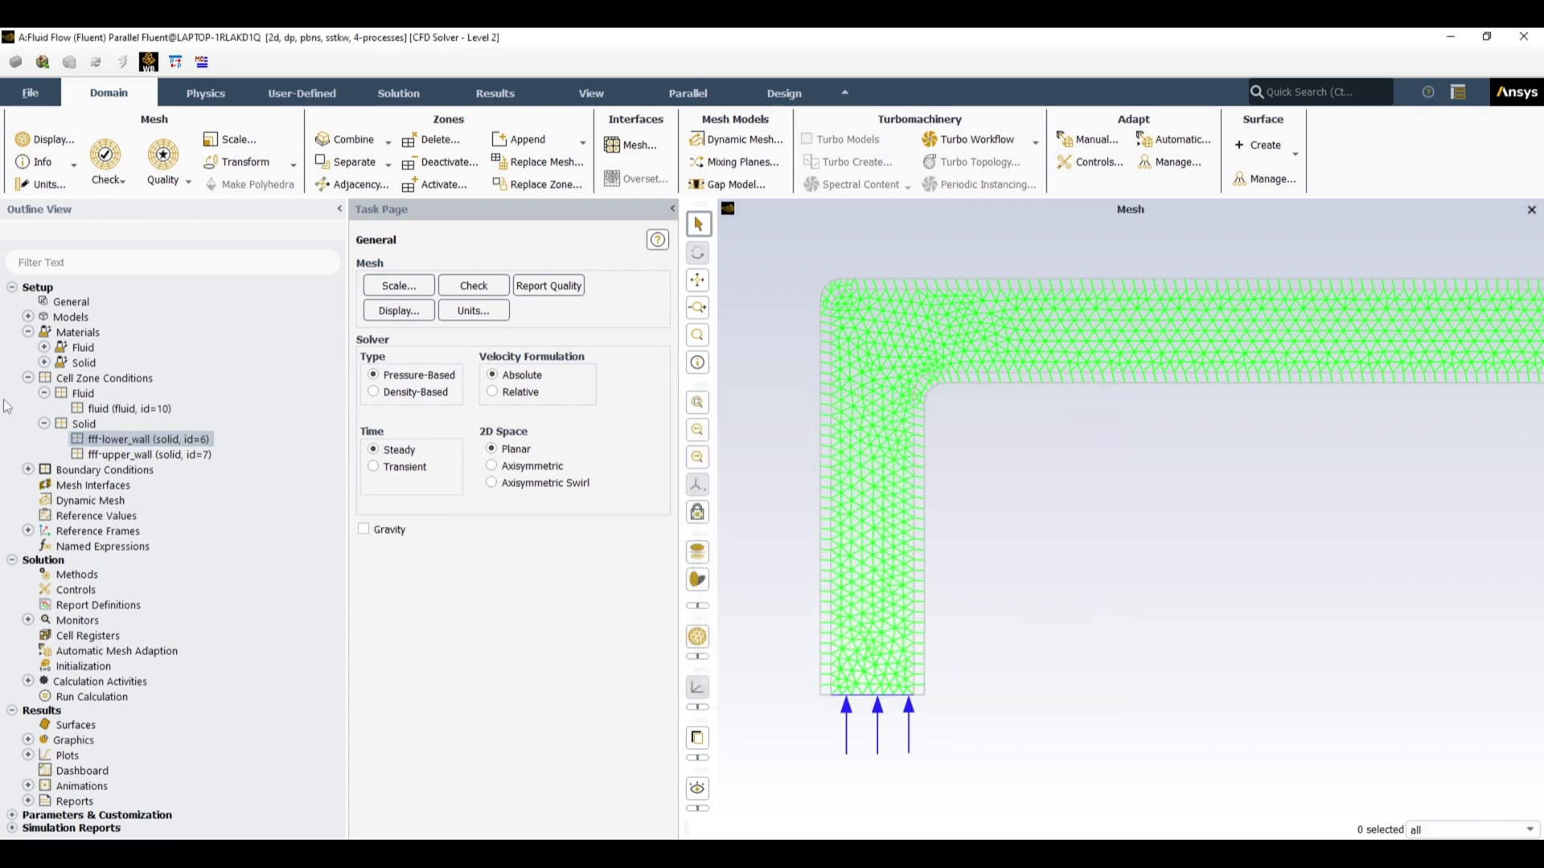
{"action": "left_click", "coordinate": [45, 363]}
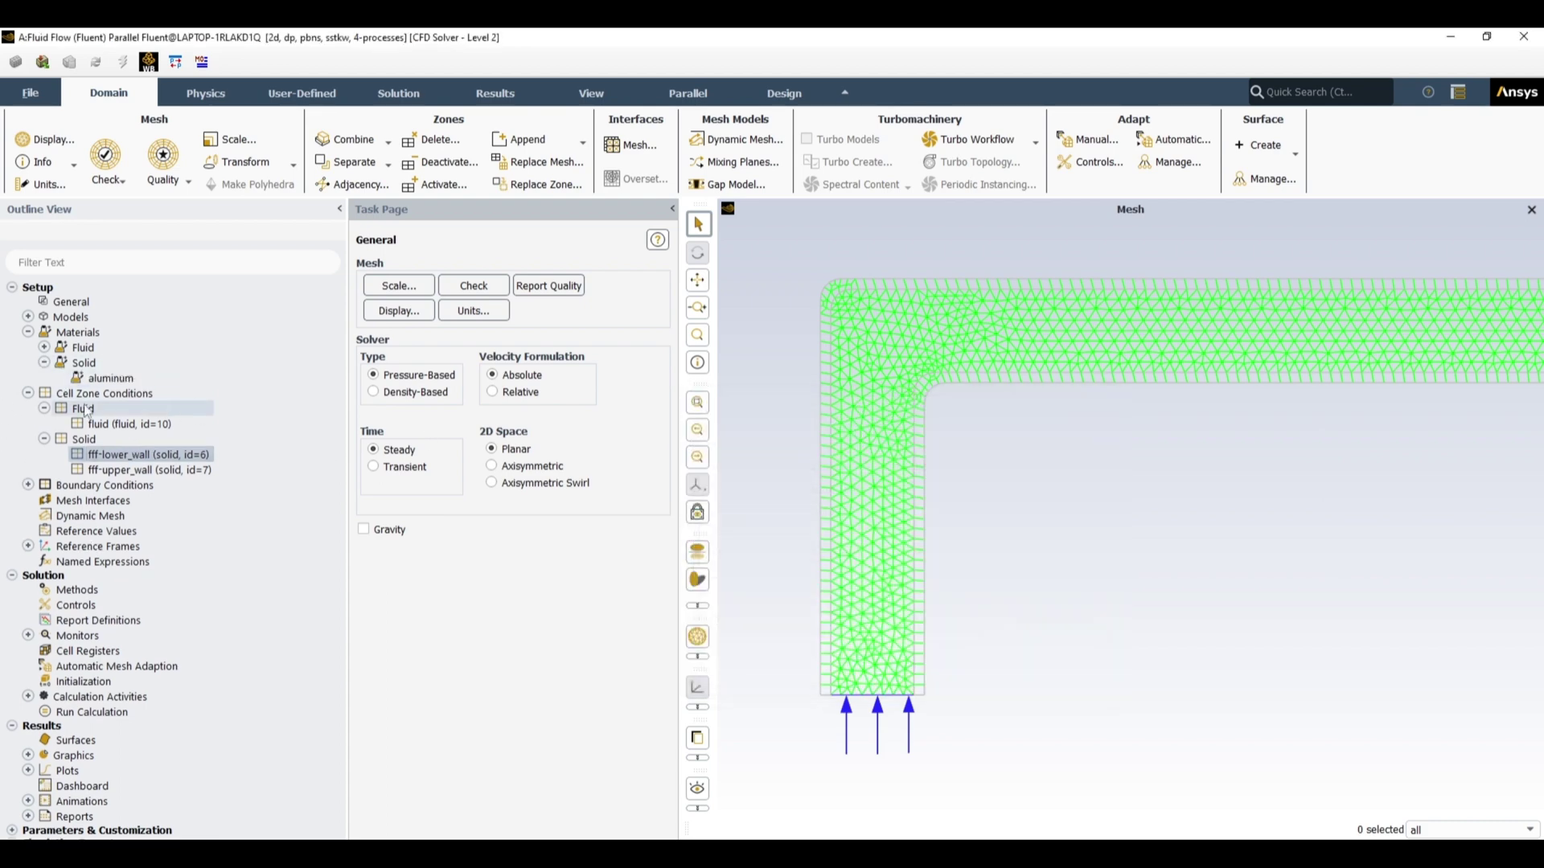
{"action": "left_click", "coordinate": [45, 363]}
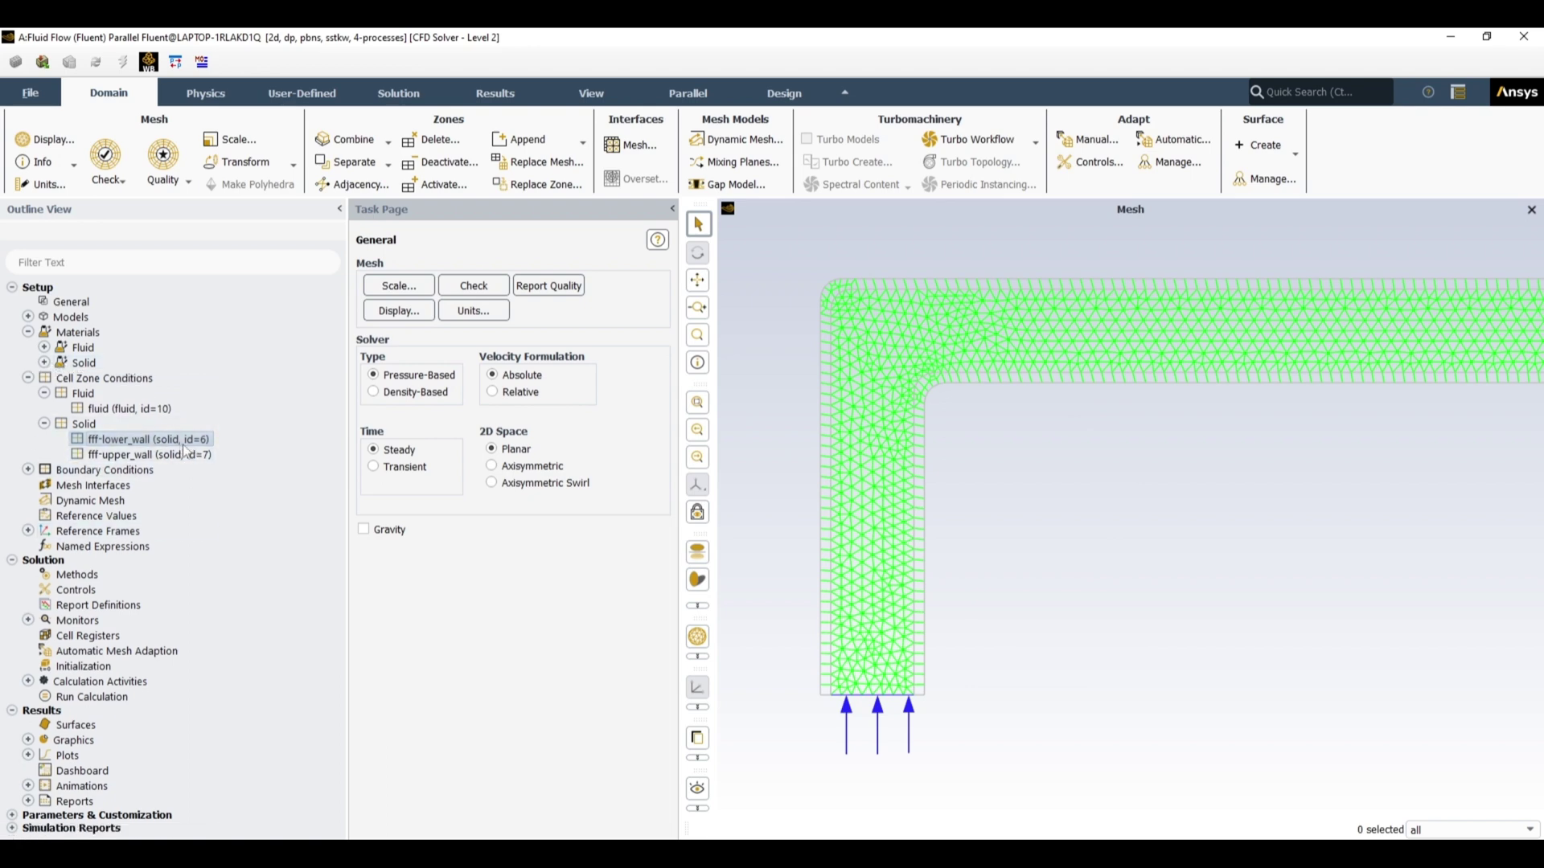
- Collapse the cell zone and material branches and open the inlet boundary's settings
{"action": "left_click", "coordinate": [44, 423]}
{"action": "left_click", "coordinate": [44, 393]}
{"action": "left_click", "coordinate": [28, 378]}
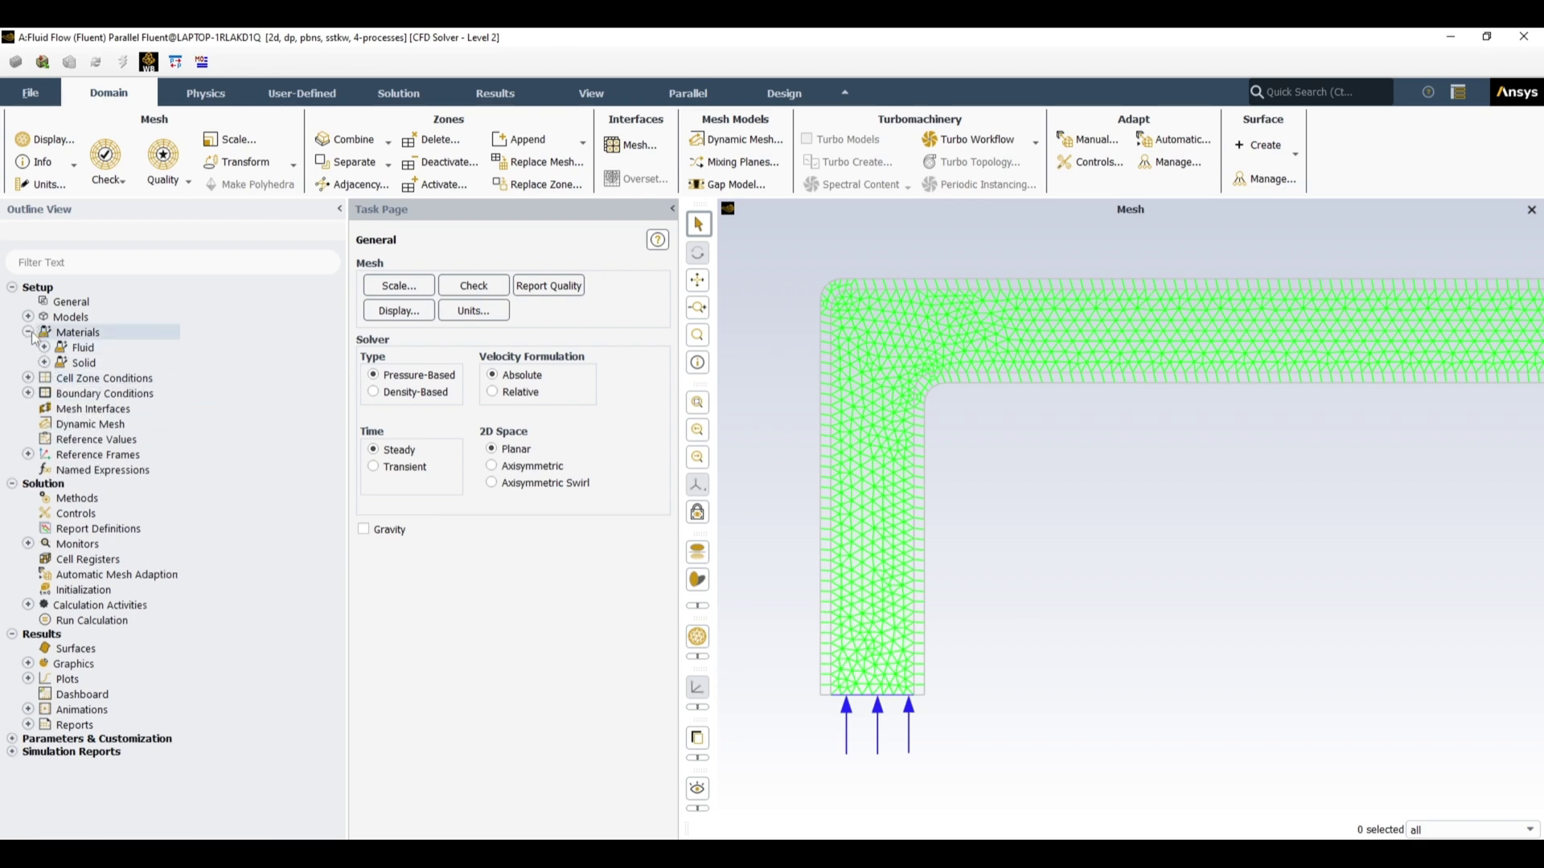
{"action": "left_click", "coordinate": [28, 332]}
{"action": "left_click", "coordinate": [27, 362]}
{"action": "left_click", "coordinate": [44, 378]}
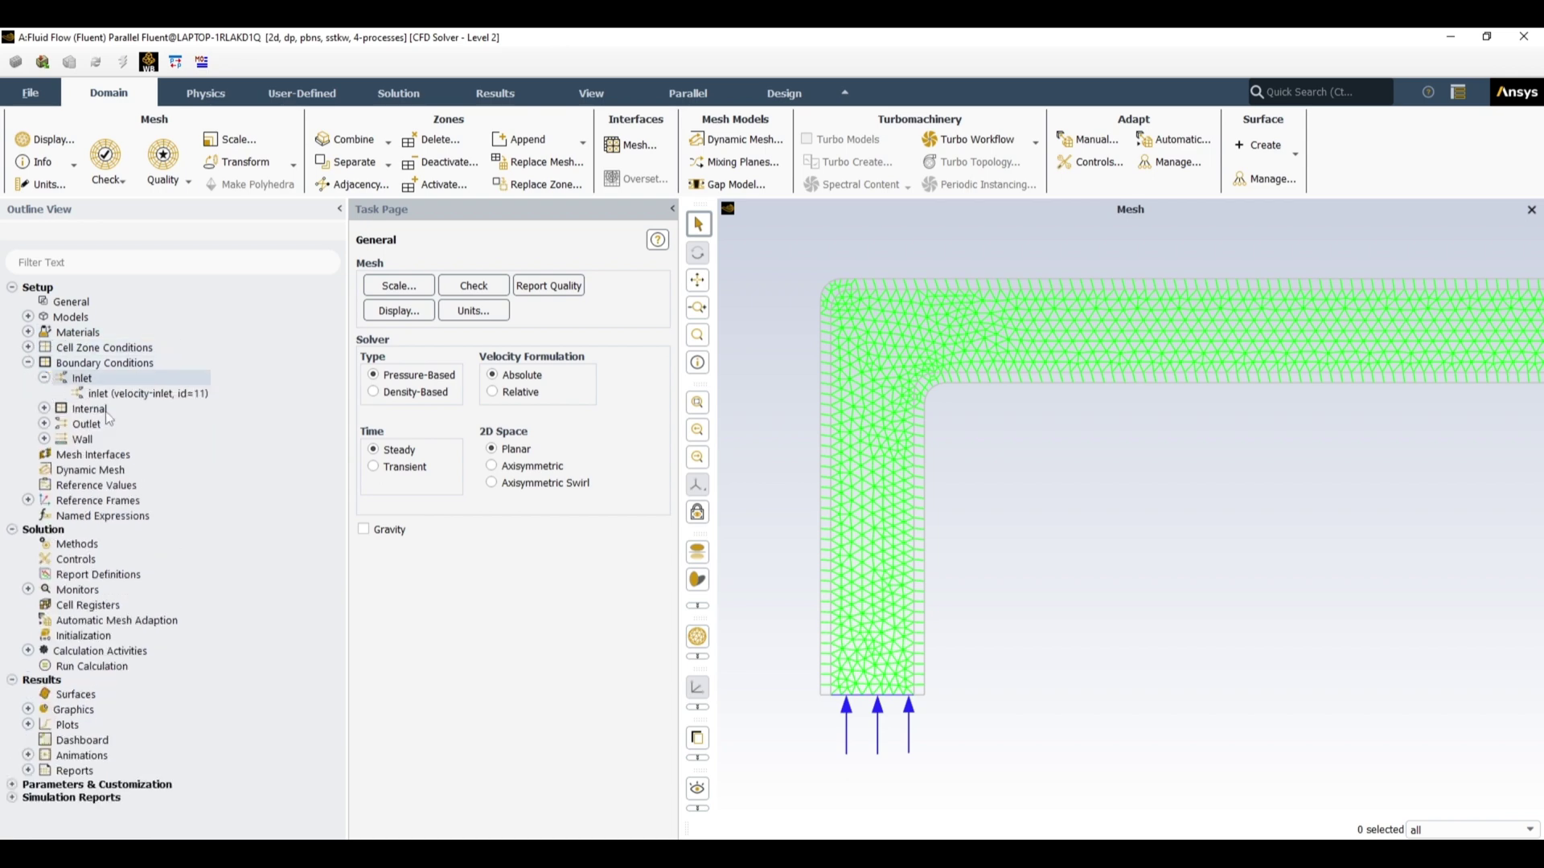
{"action": "double_click", "coordinate": [149, 394]}
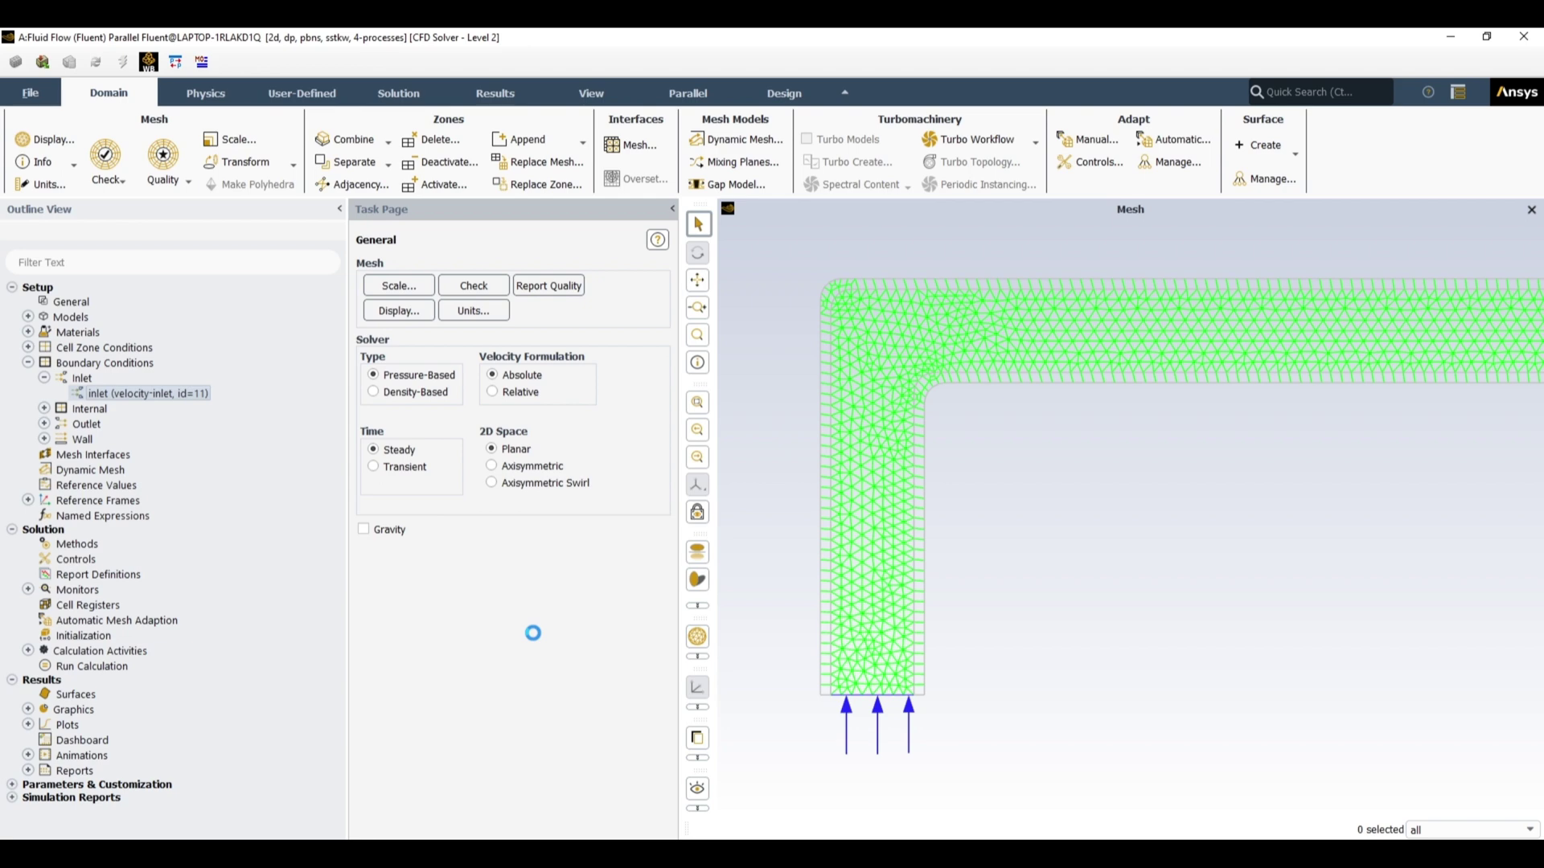
- Set the inlet's thermal temperature to 40 °C and apply it
{"action": "double_click", "coordinate": [1045, 542]}
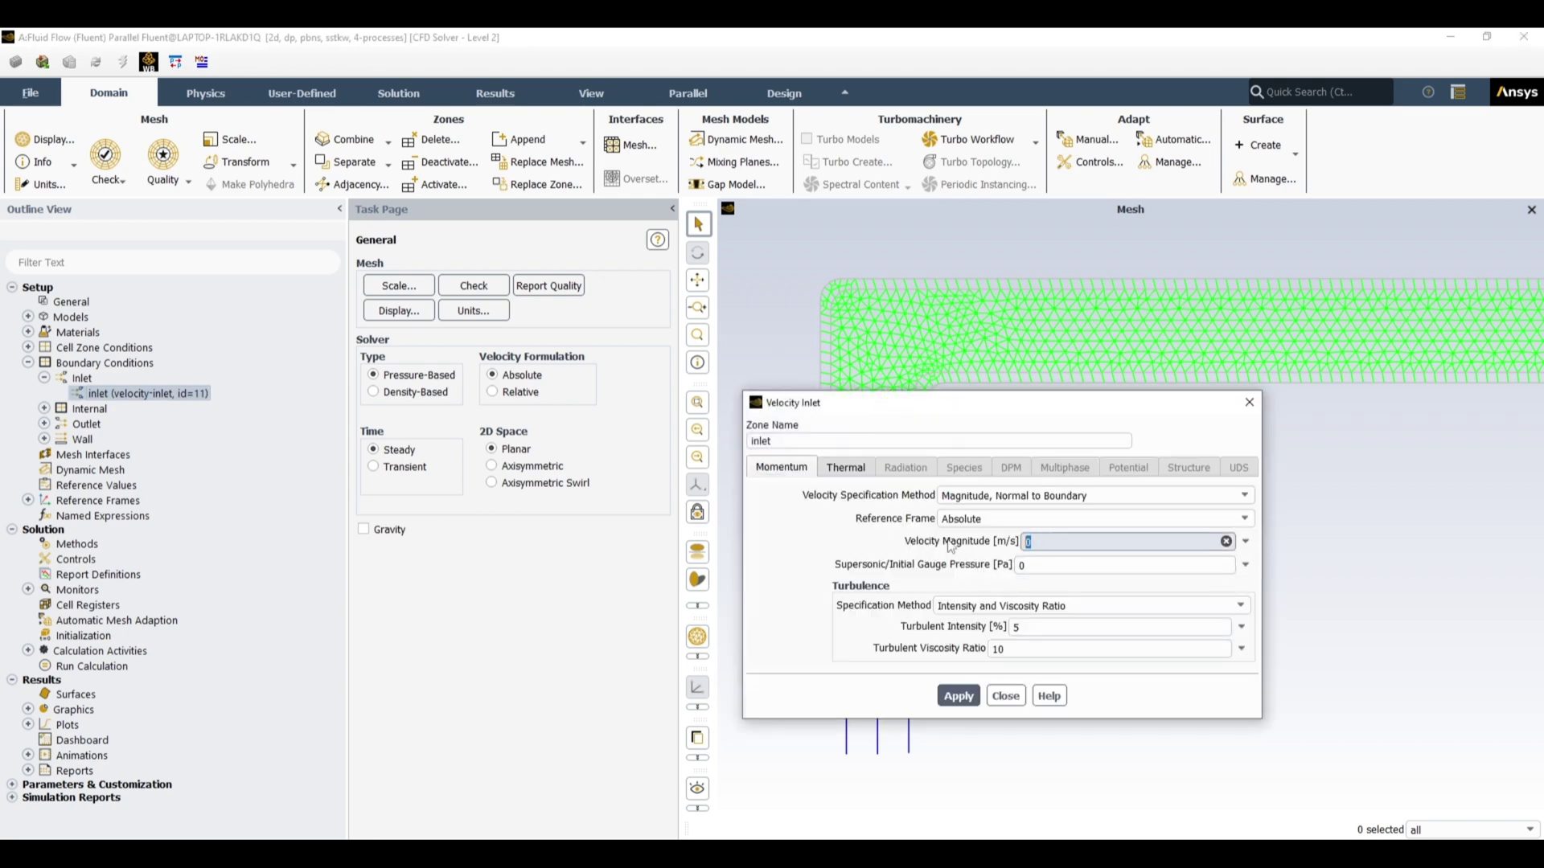
{"action": "left_click", "coordinate": [852, 468]}
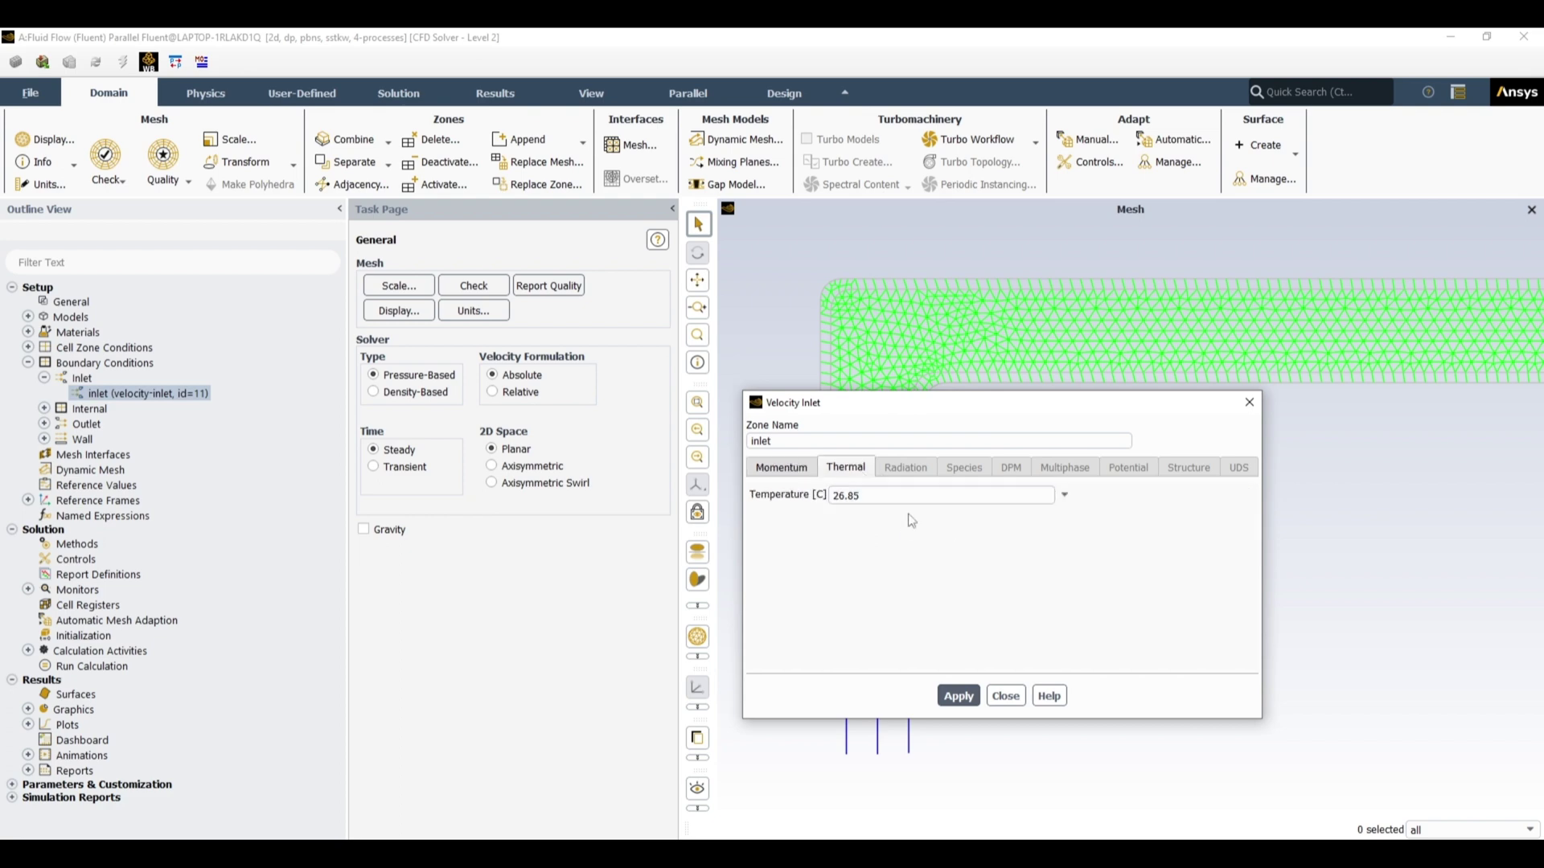
{"action": "key", "text": "ctrl+a"}
{"action": "type", "text": "40"}
{"action": "left_click", "coordinate": [957, 696]}
{"action": "left_click", "coordinate": [1005, 696]}
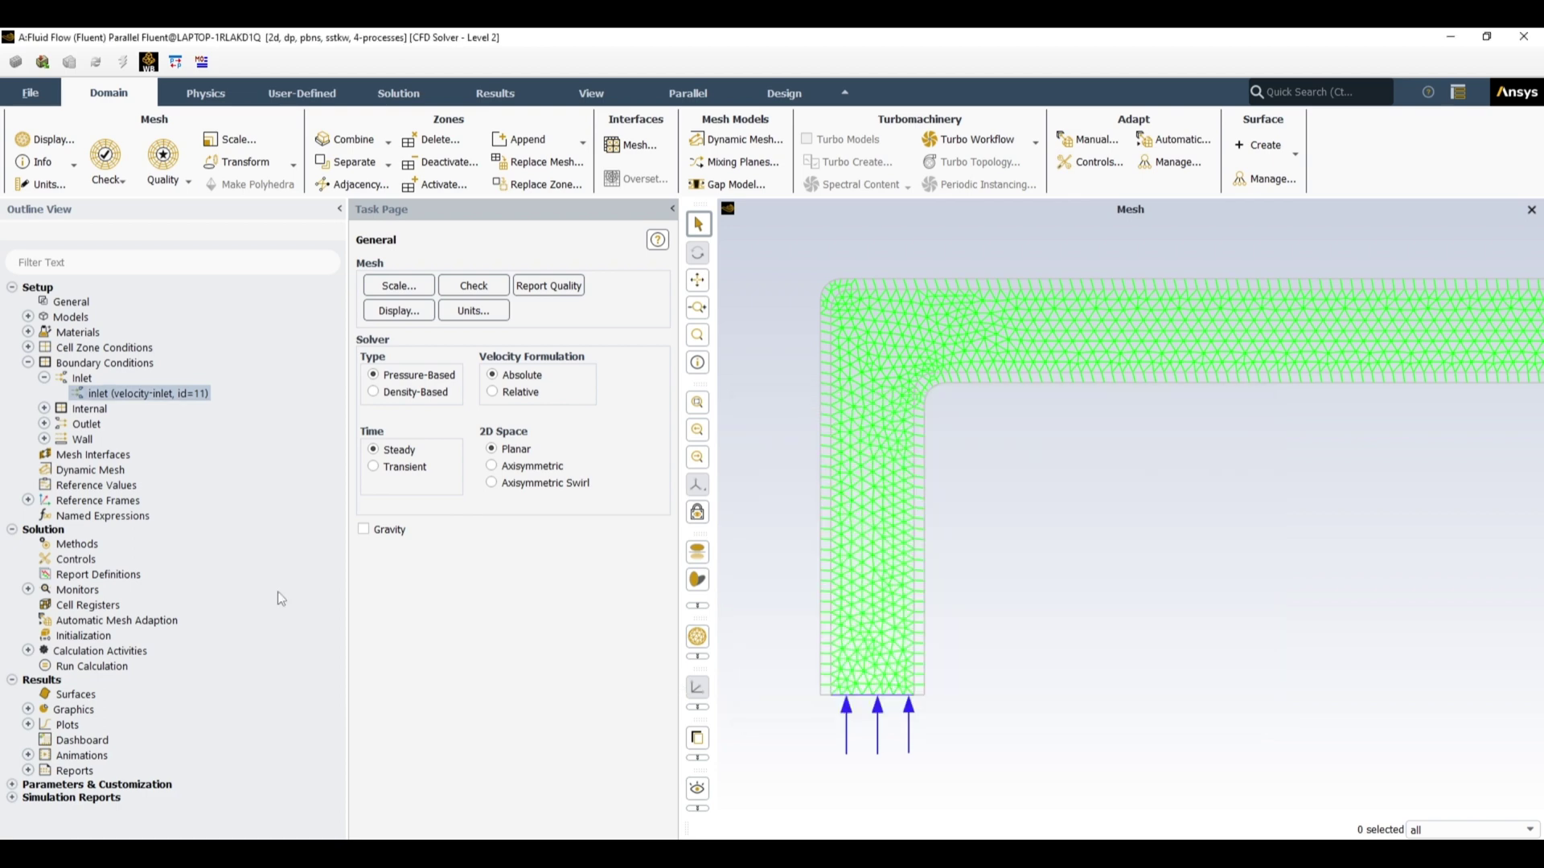
- Expand the Wall boundary zones and open conection_wall-fff-lower_wall's settings
{"action": "left_click", "coordinate": [44, 378]}
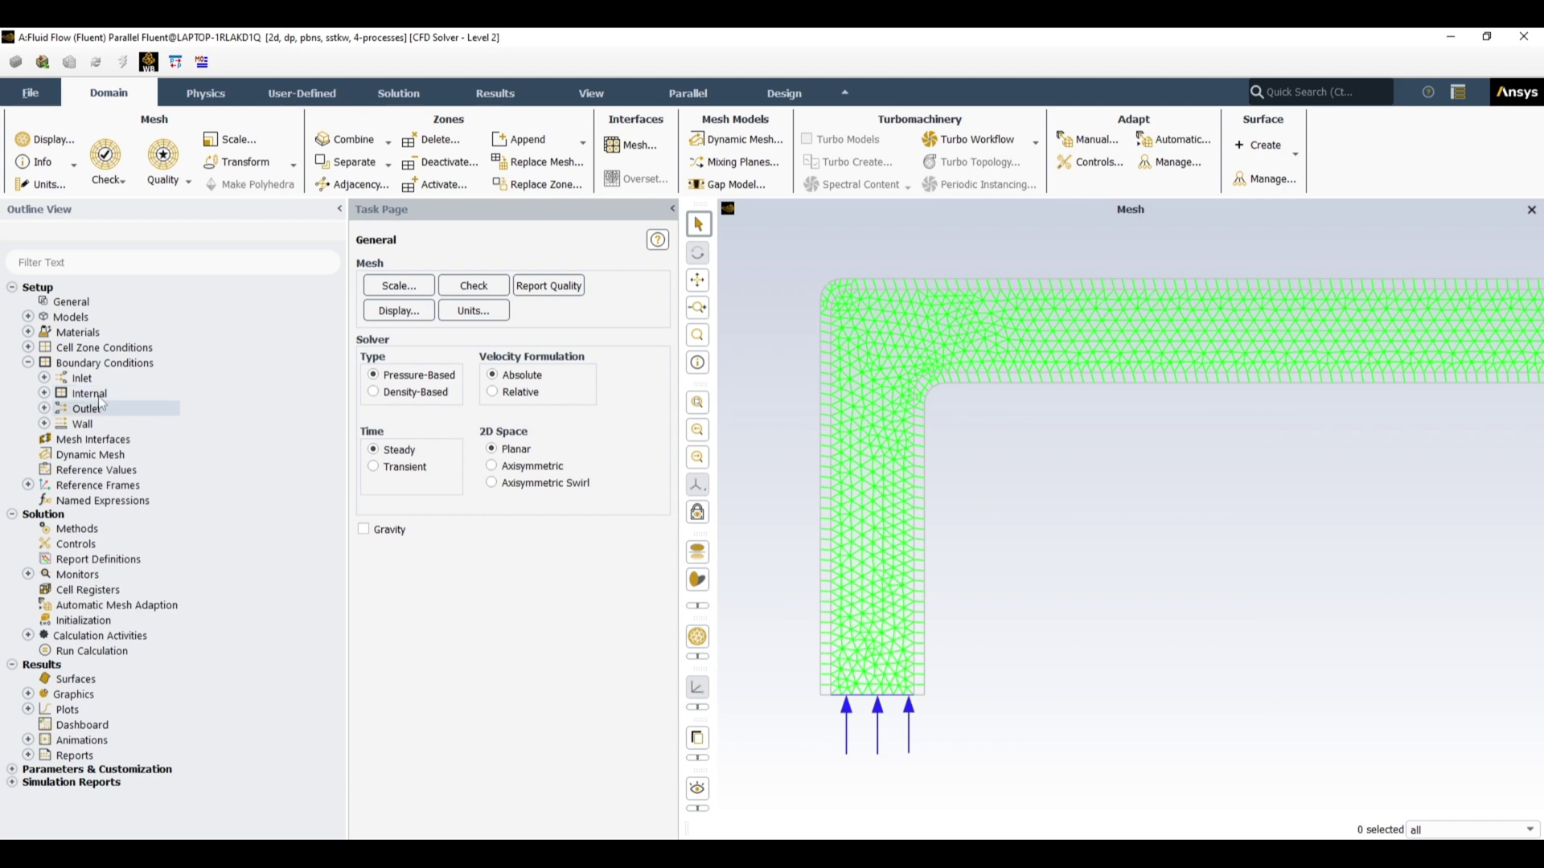
{"action": "left_click", "coordinate": [44, 408]}
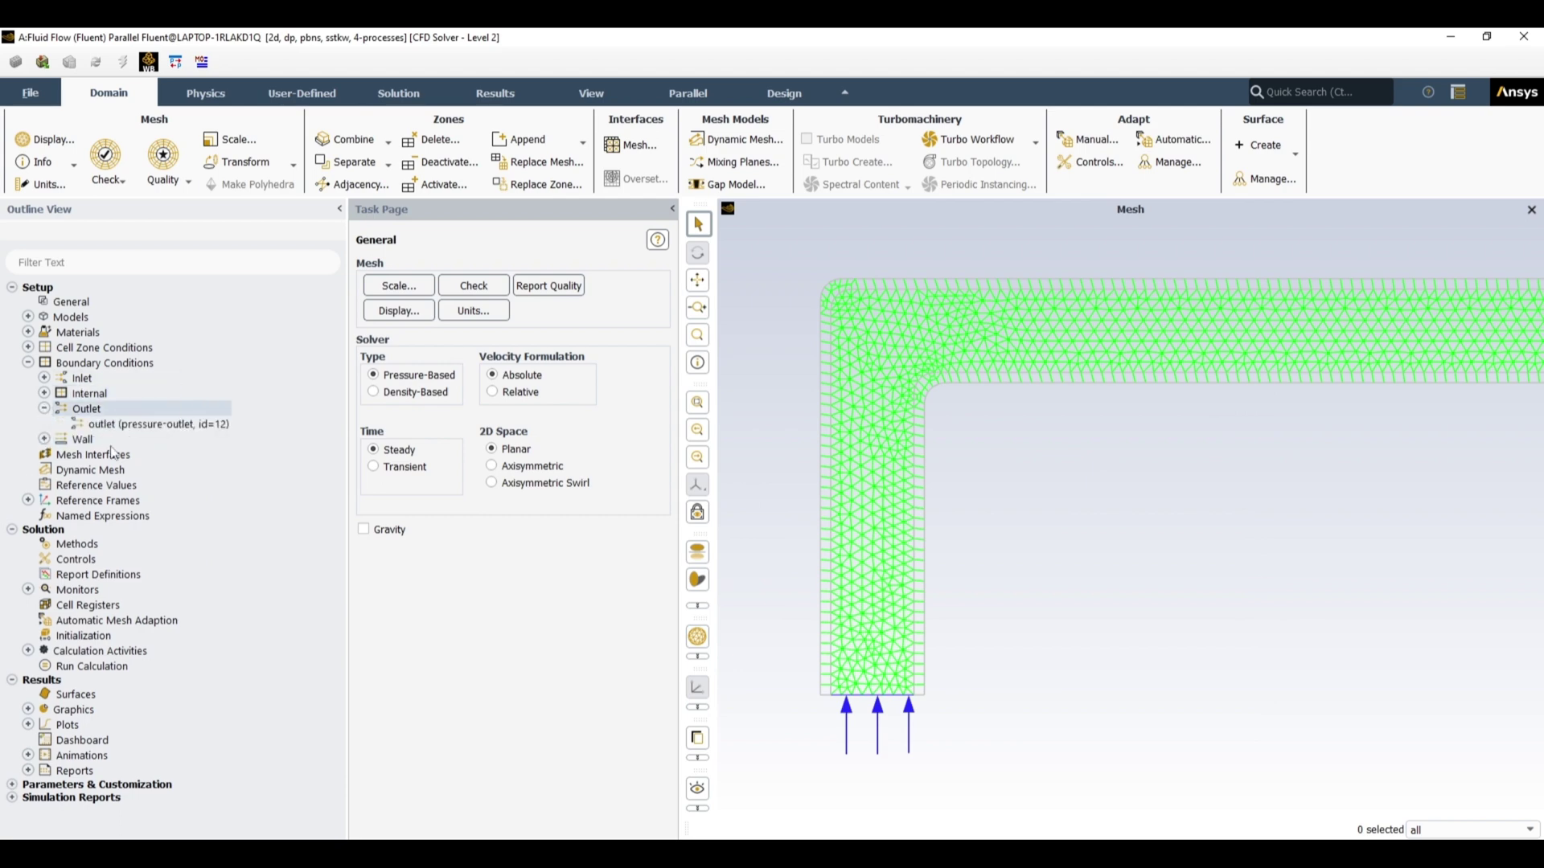
{"action": "left_click", "coordinate": [45, 409]}
{"action": "left_click", "coordinate": [44, 423]}
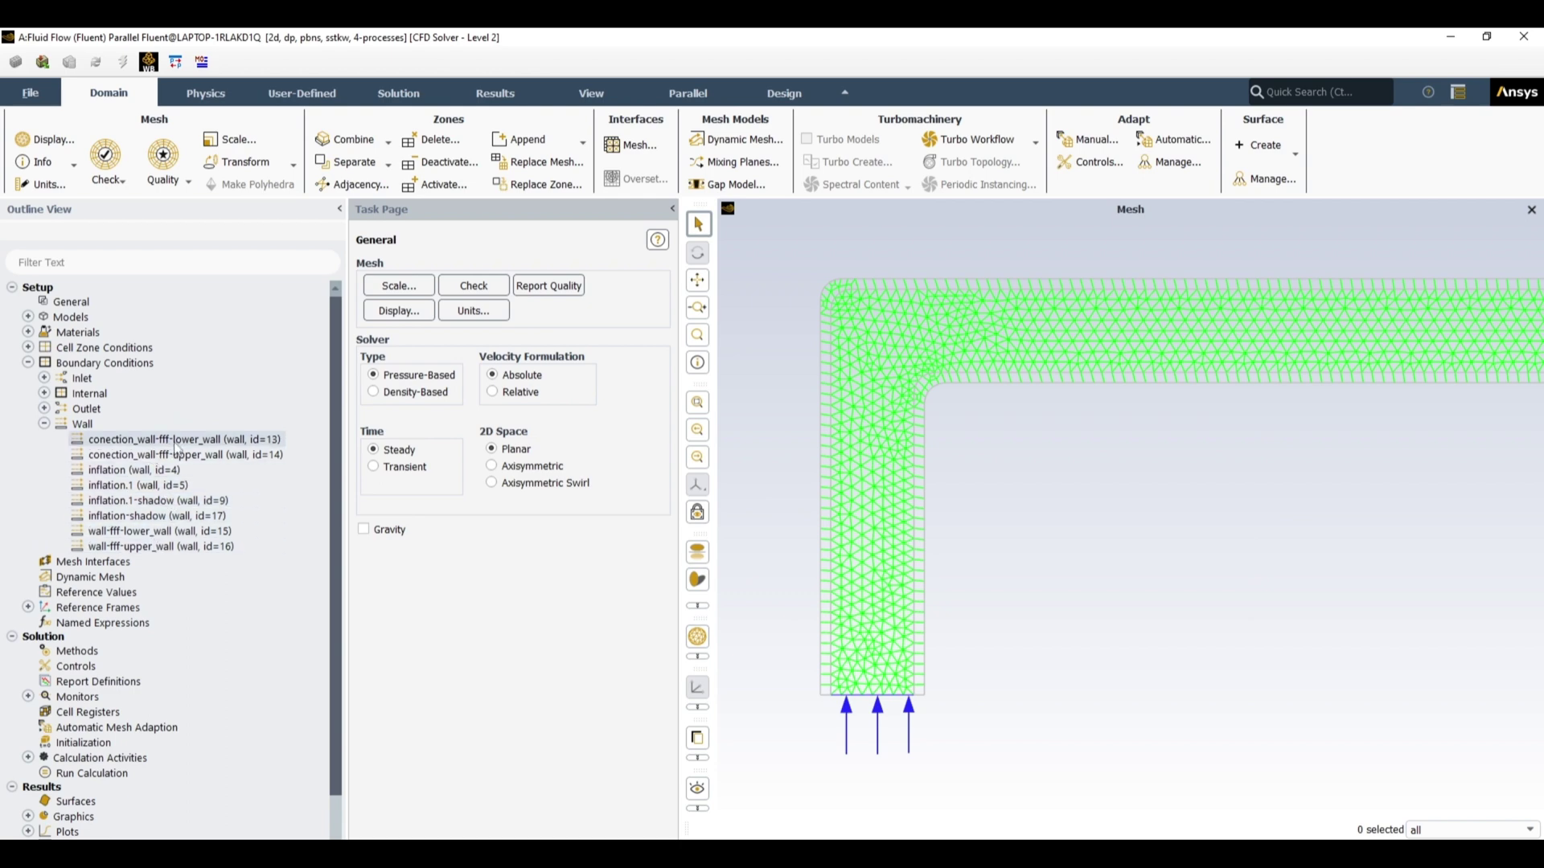
{"action": "double_click", "coordinate": [203, 445]}
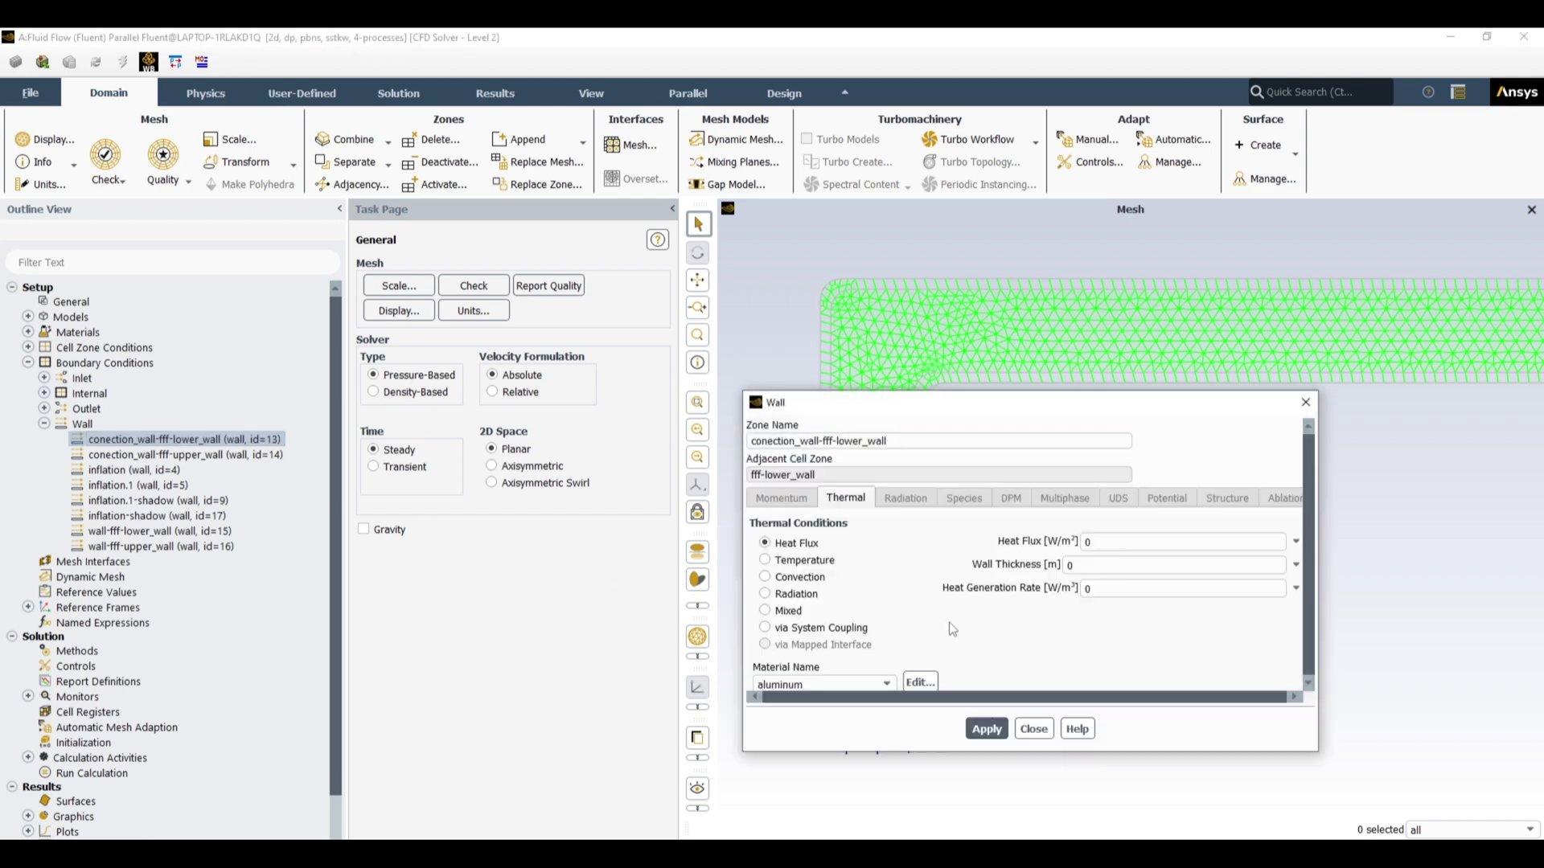
- Set convection with heat transfer coefficient 100 W/(m²K) and free-stream temperature 20 °C, then apply
{"action": "left_click", "coordinate": [765, 578]}
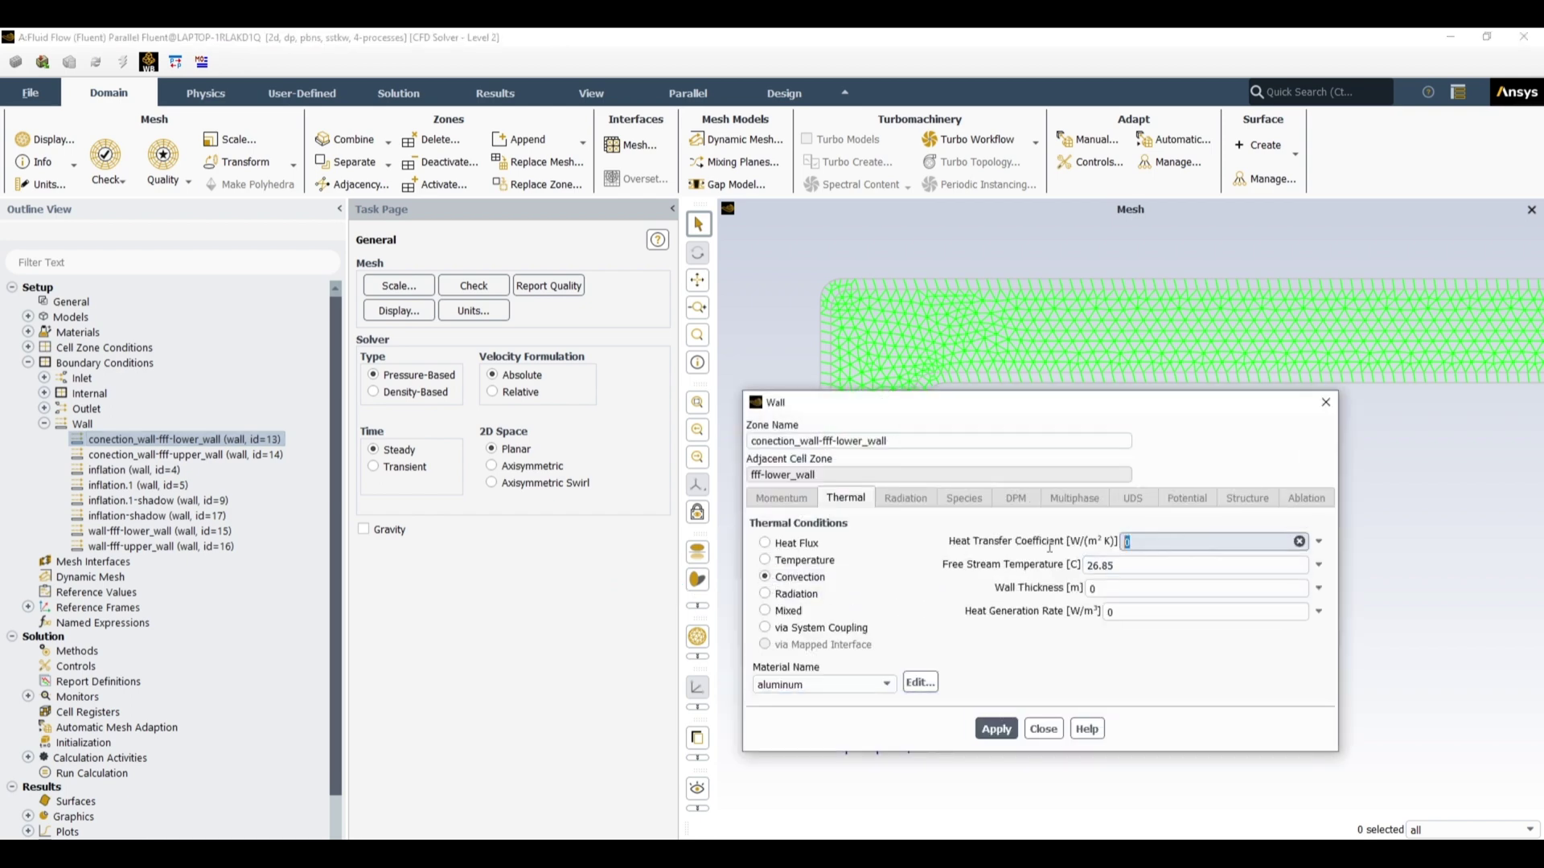
{"action": "type", "text": "00"}
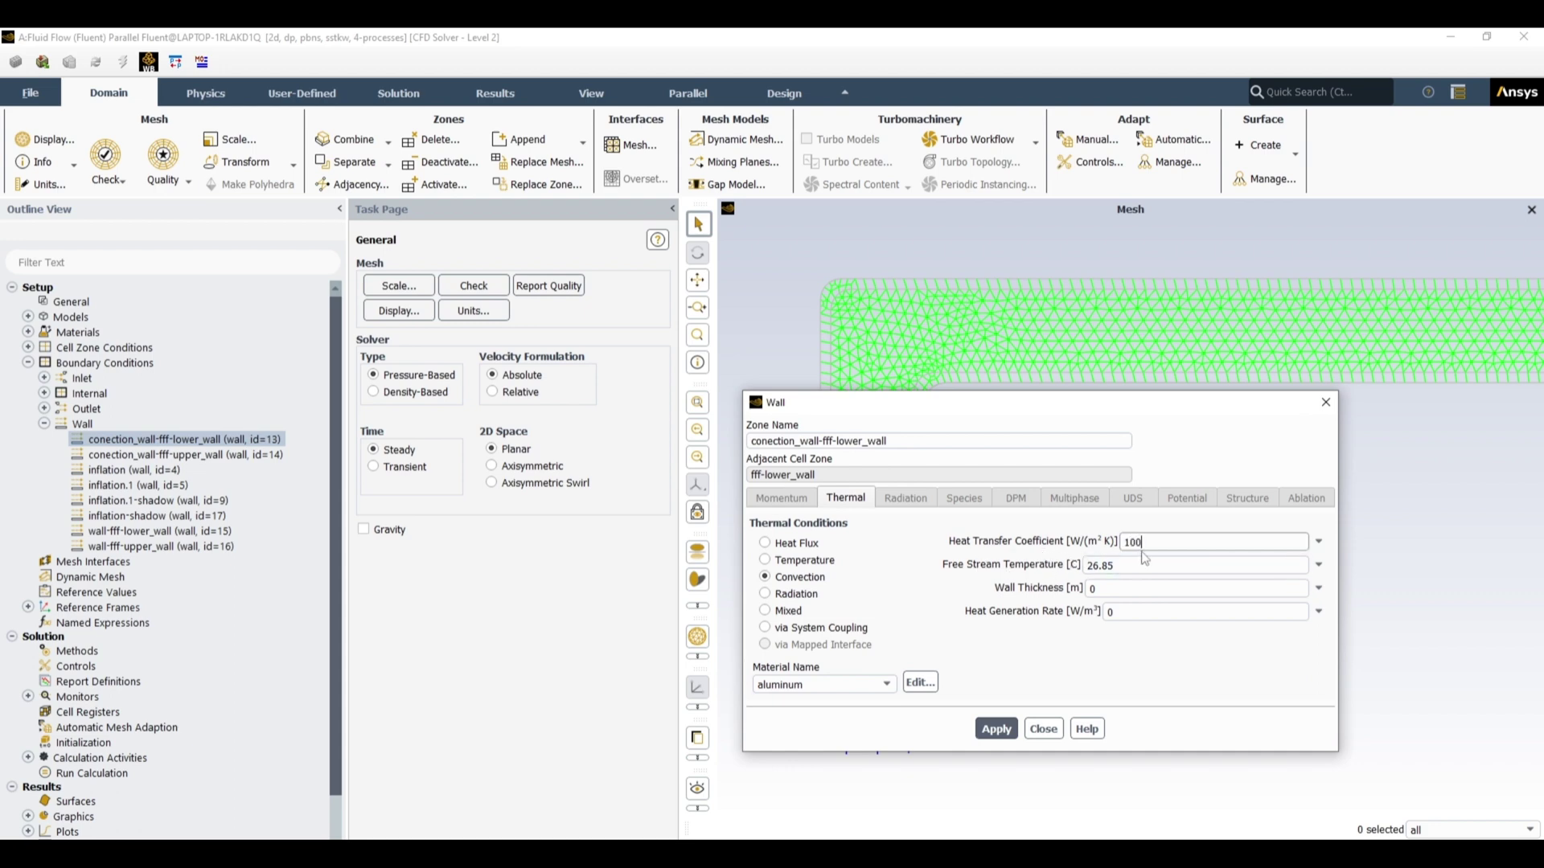
{"action": "double_click", "coordinate": [1122, 570]}
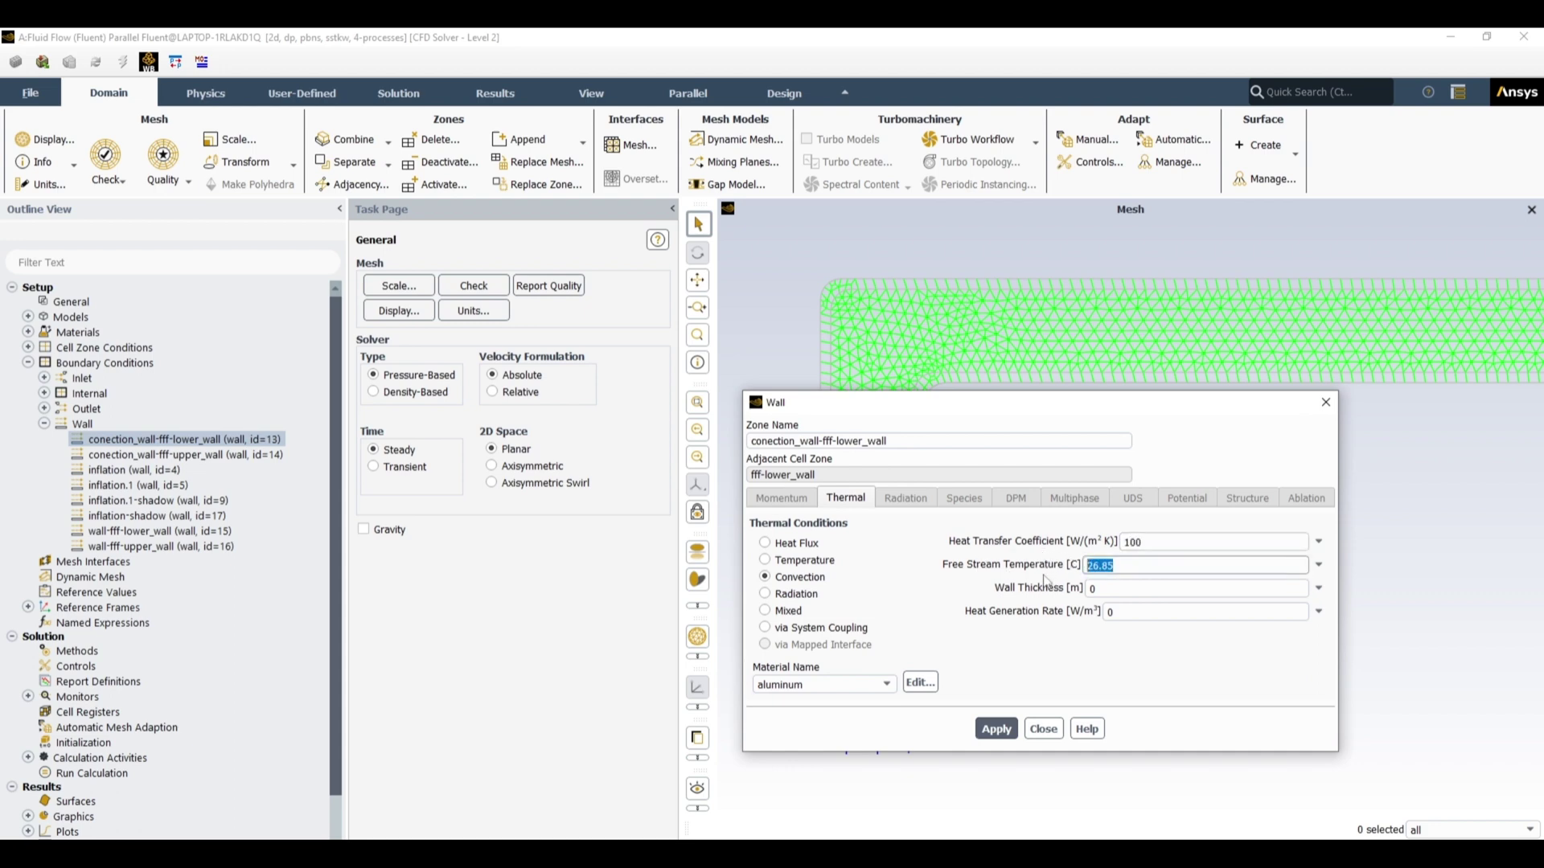
{"action": "type", "text": "20"}
{"action": "left_click", "coordinate": [995, 729]}
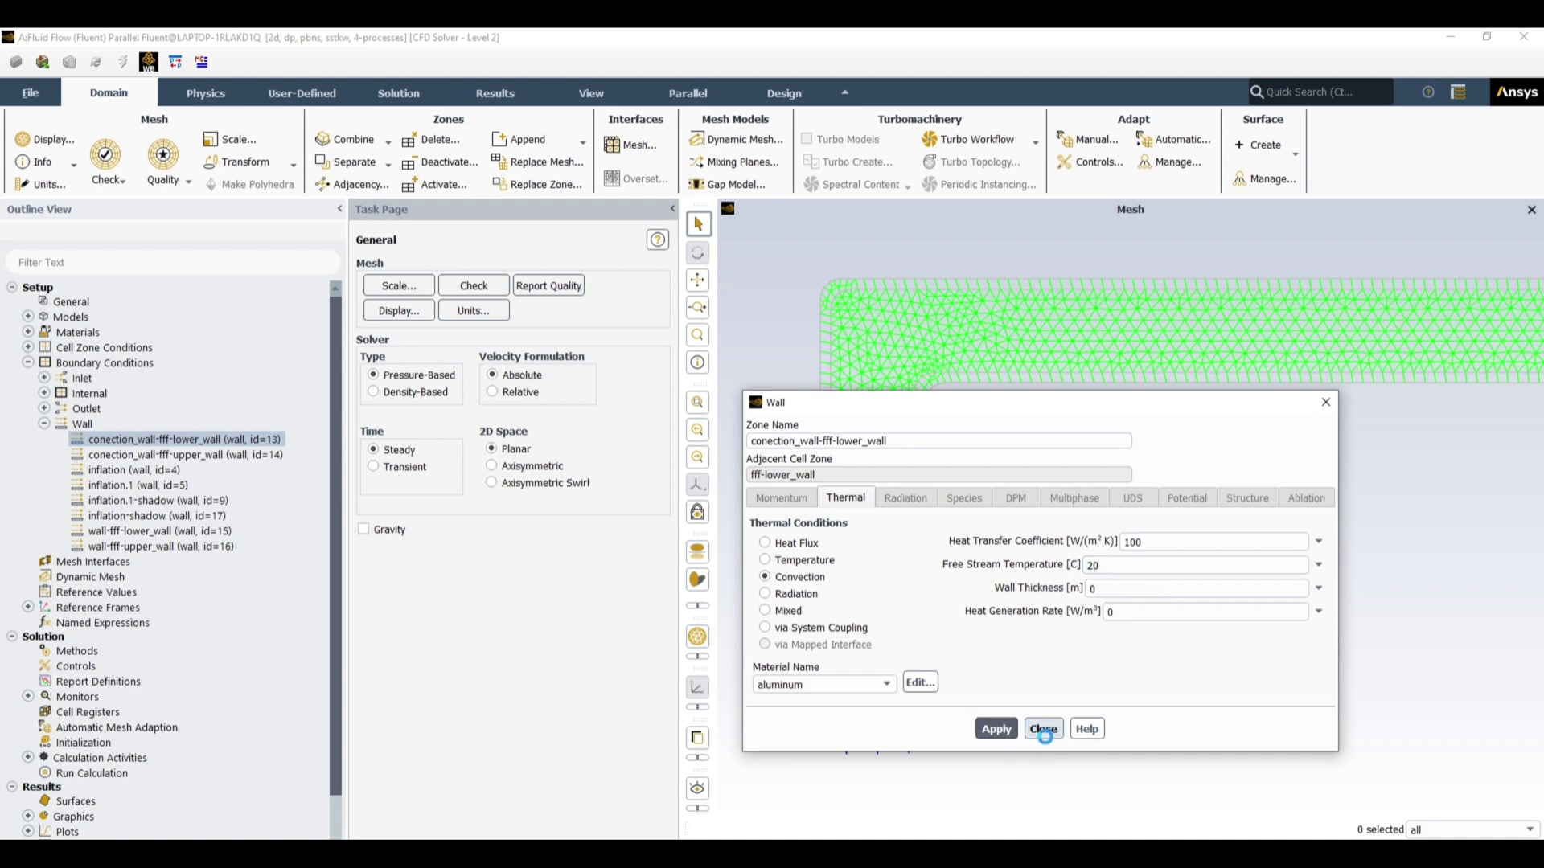
{"action": "left_click", "coordinate": [1044, 730]}
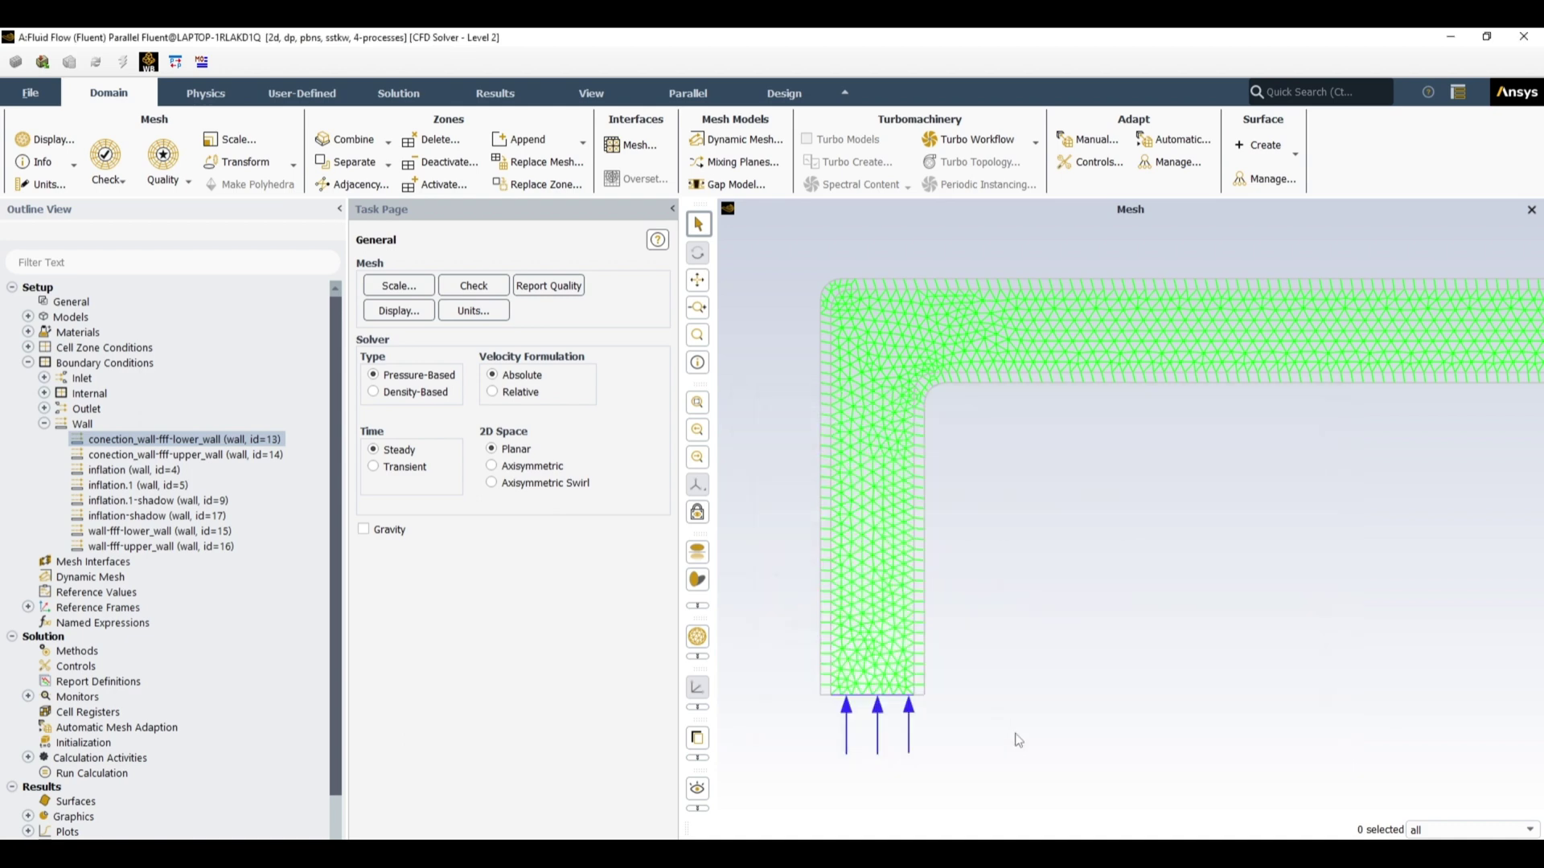
- Set up Copy Conditions with the lower connection wall as source and conection_wall-fff-upper_wall as target
{"action": "double_click", "coordinate": [267, 441]}
{"action": "right_click", "coordinate": [266, 440]}
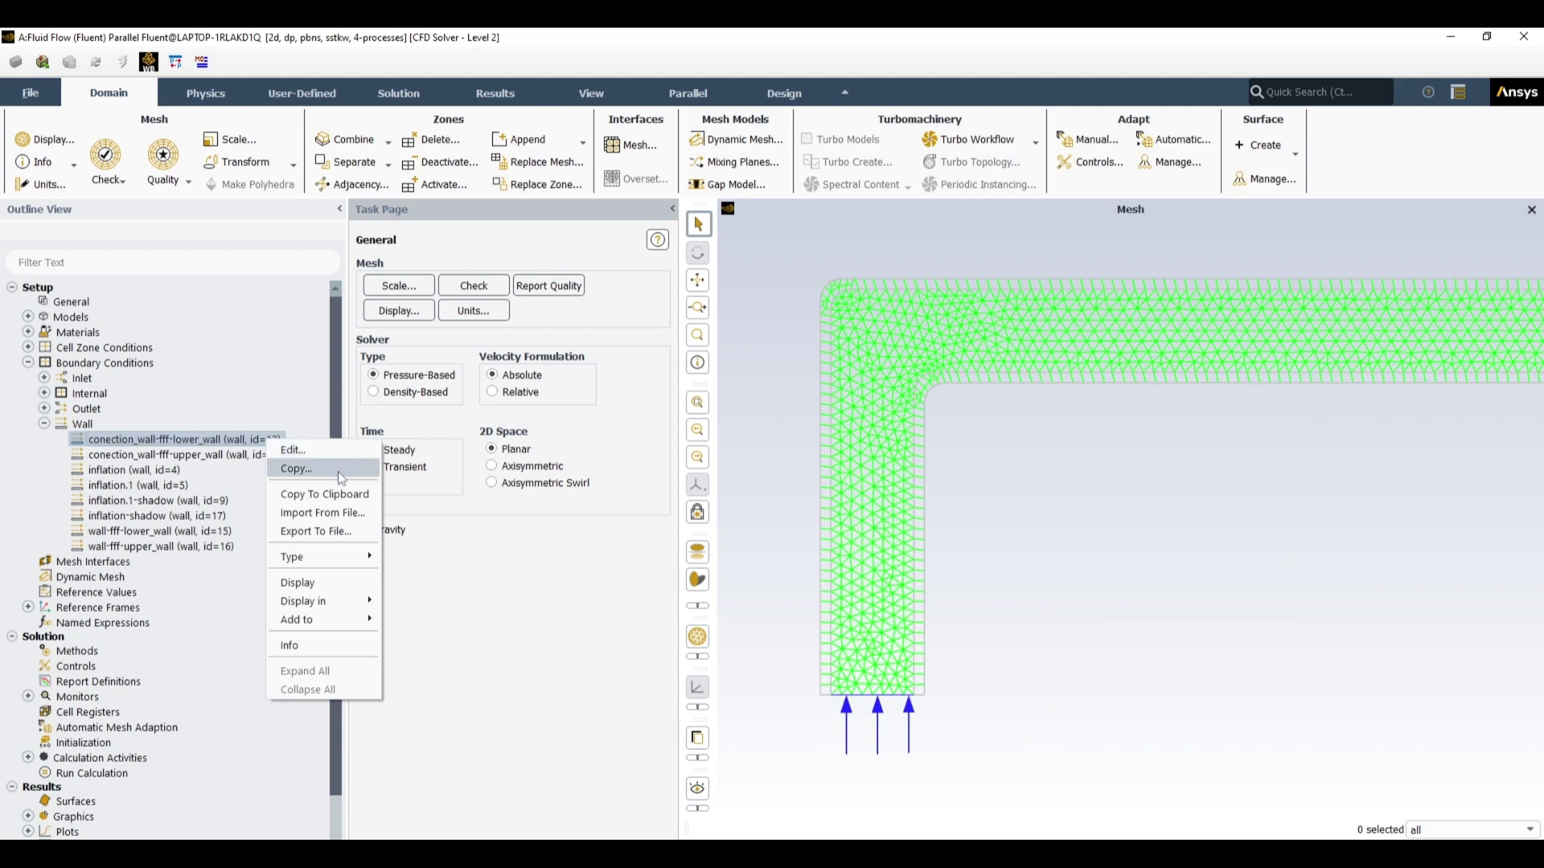
{"action": "left_click", "coordinate": [341, 475]}
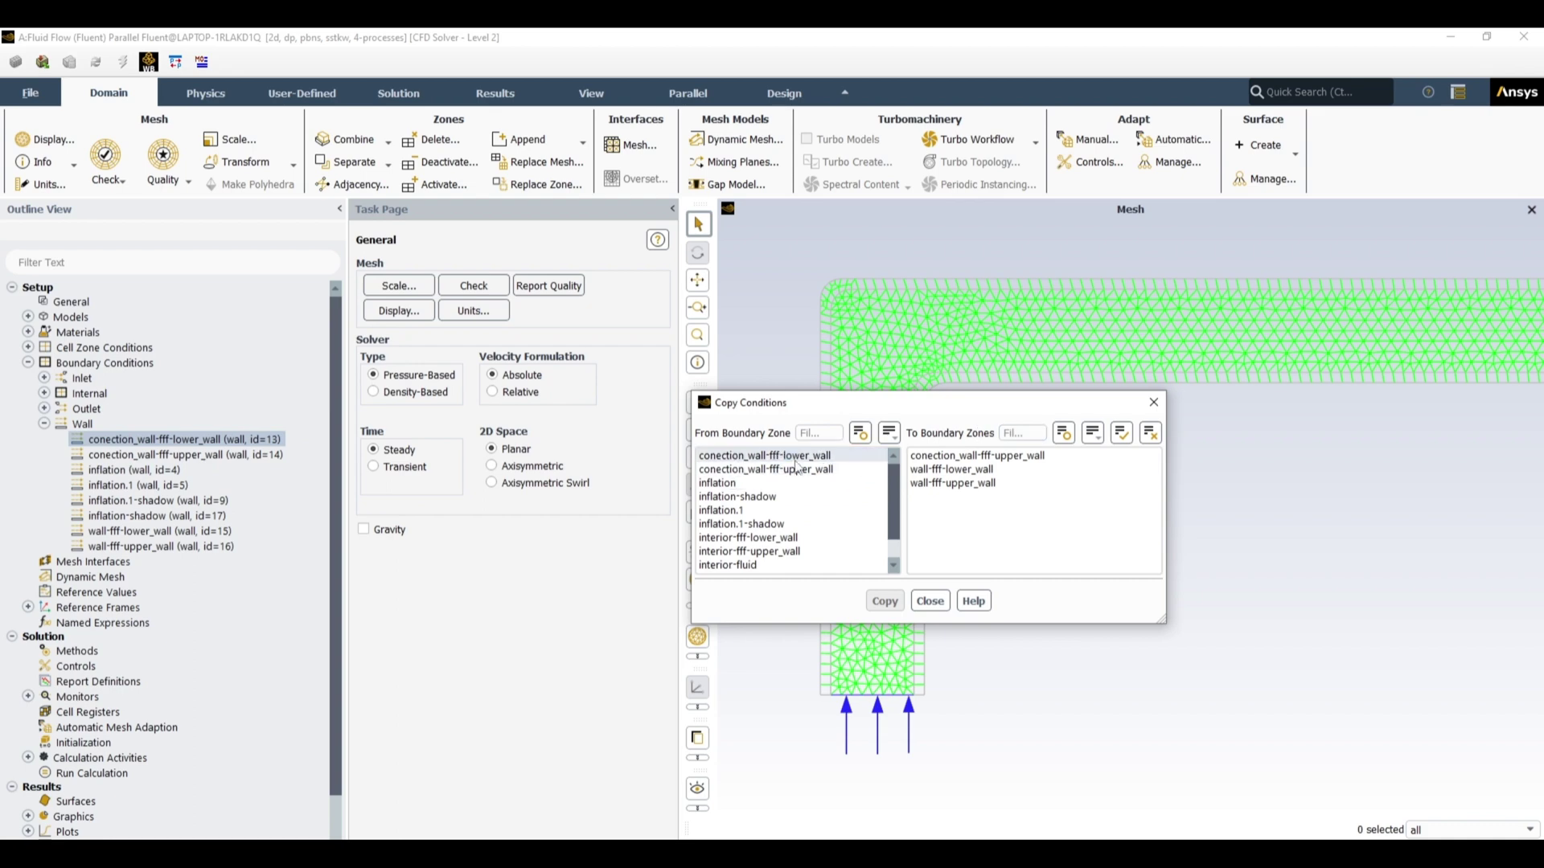
{"action": "left_click", "coordinate": [753, 464]}
{"action": "left_click", "coordinate": [756, 456]}
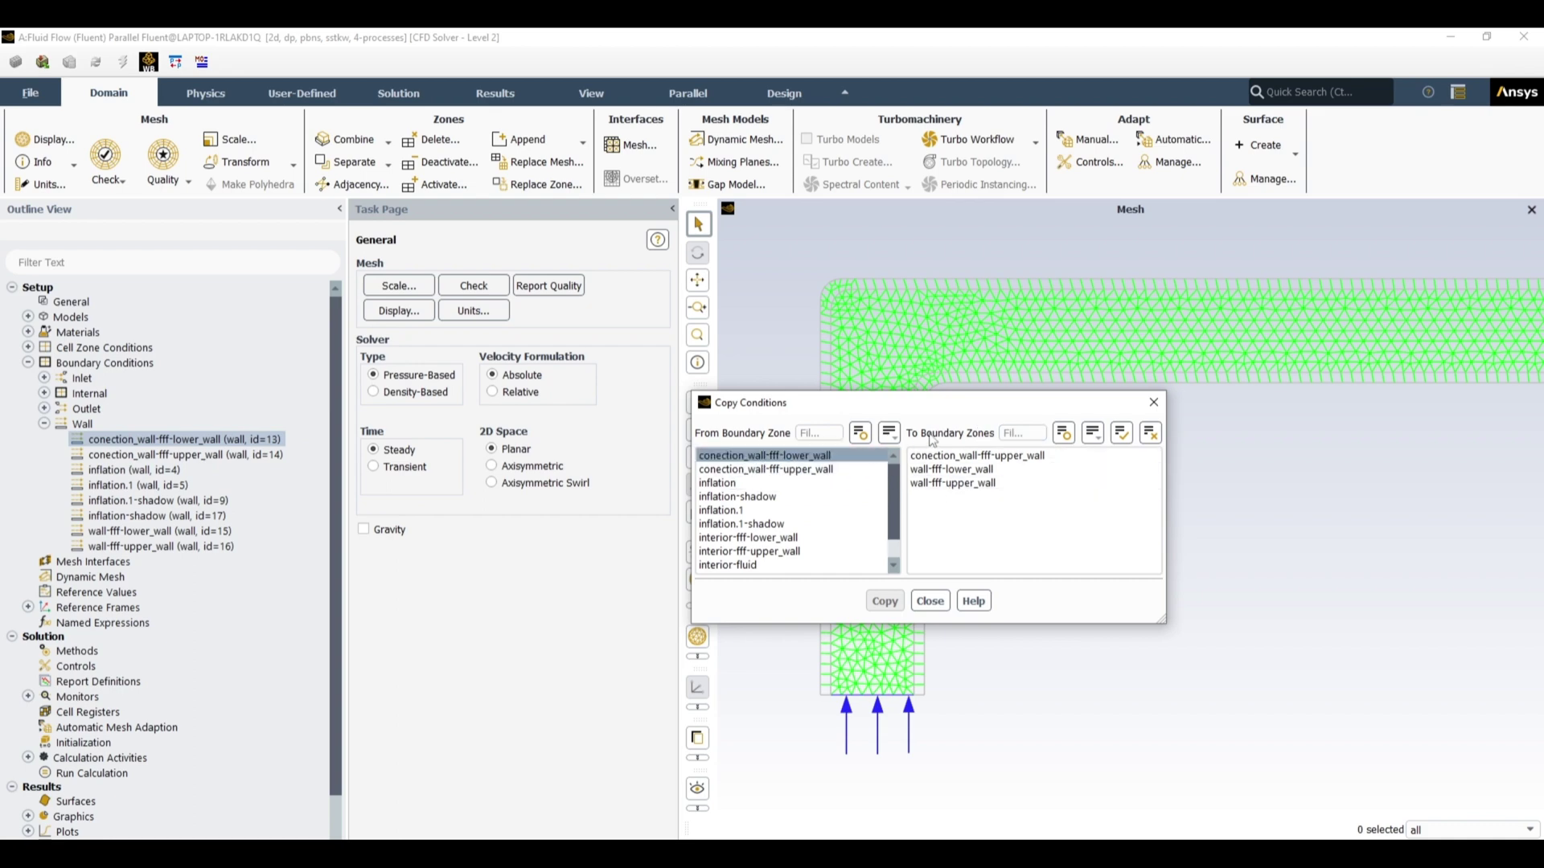
{"action": "left_click", "coordinate": [1027, 456]}
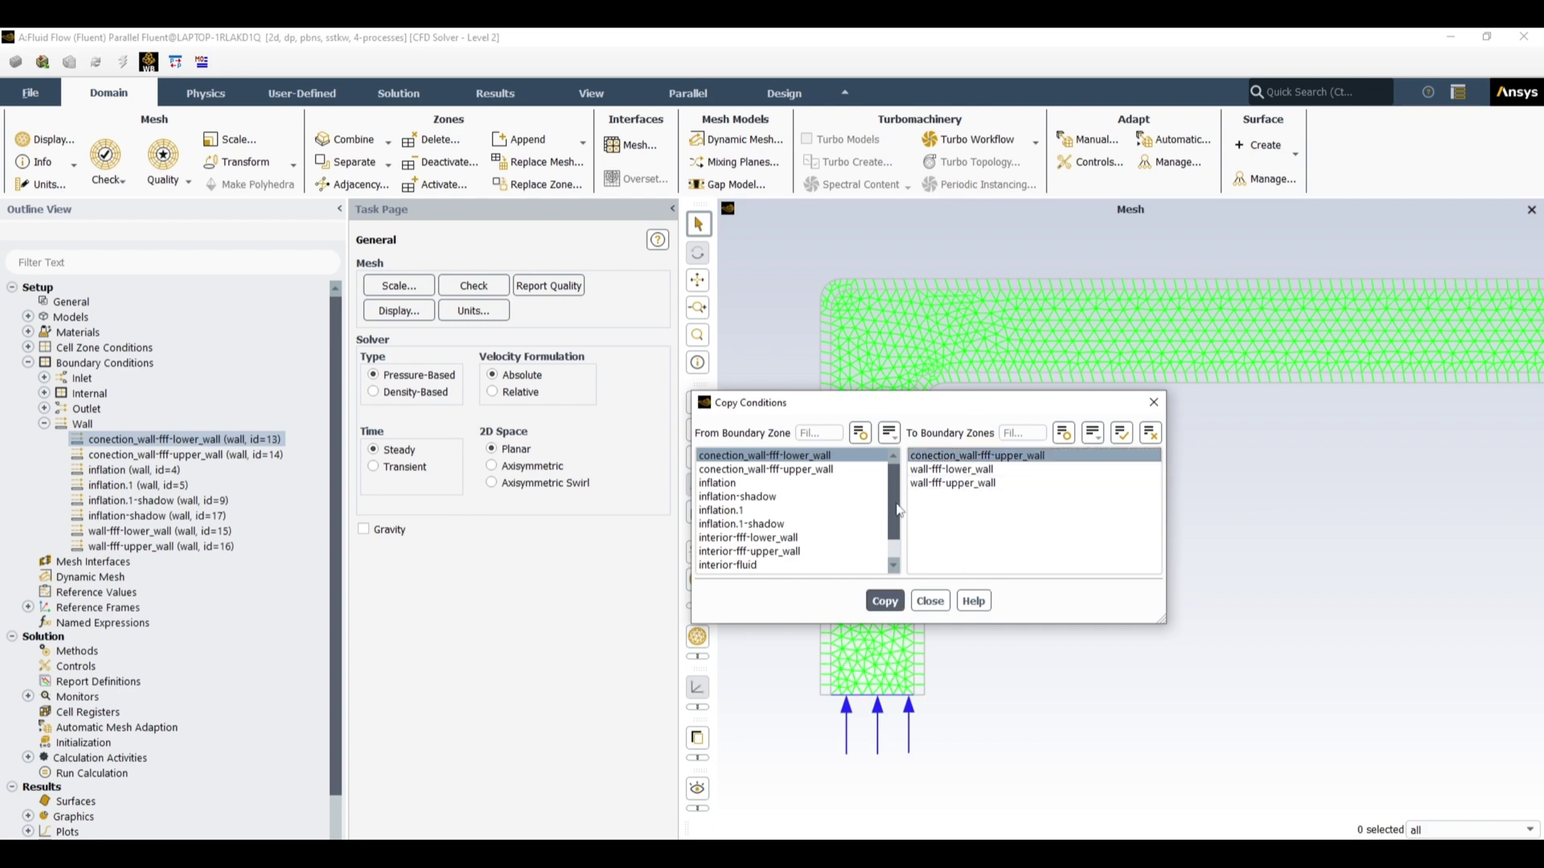
{"action": "left_click", "coordinate": [726, 458]}
{"action": "left_click", "coordinate": [728, 457]}
{"action": "left_click", "coordinate": [951, 459]}
{"action": "left_click", "coordinate": [951, 459]}
{"action": "left_click", "coordinate": [732, 460]}
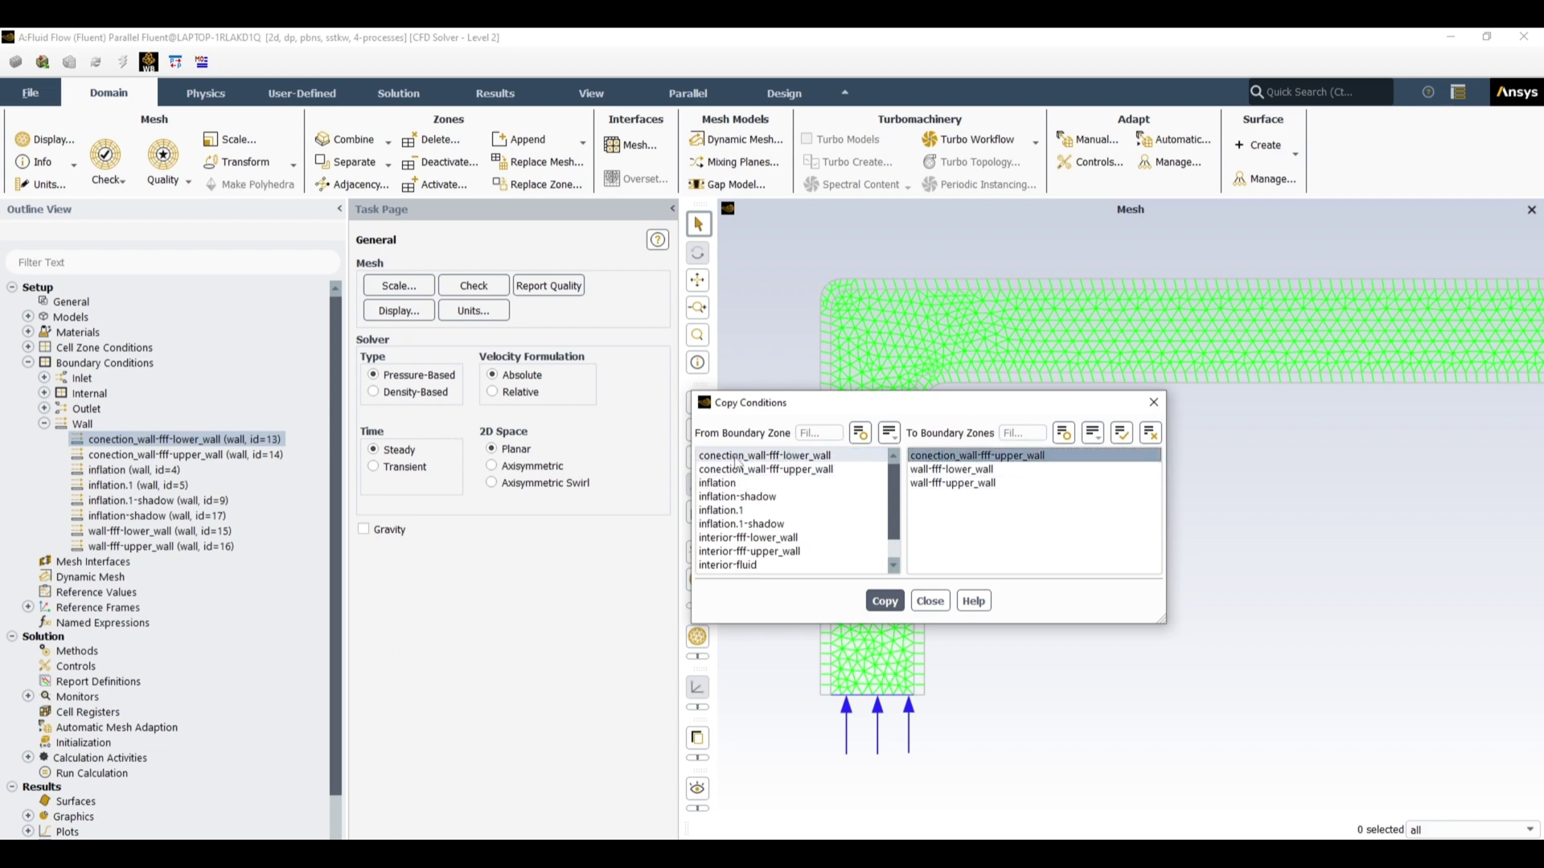
{"action": "left_click", "coordinate": [737, 459]}
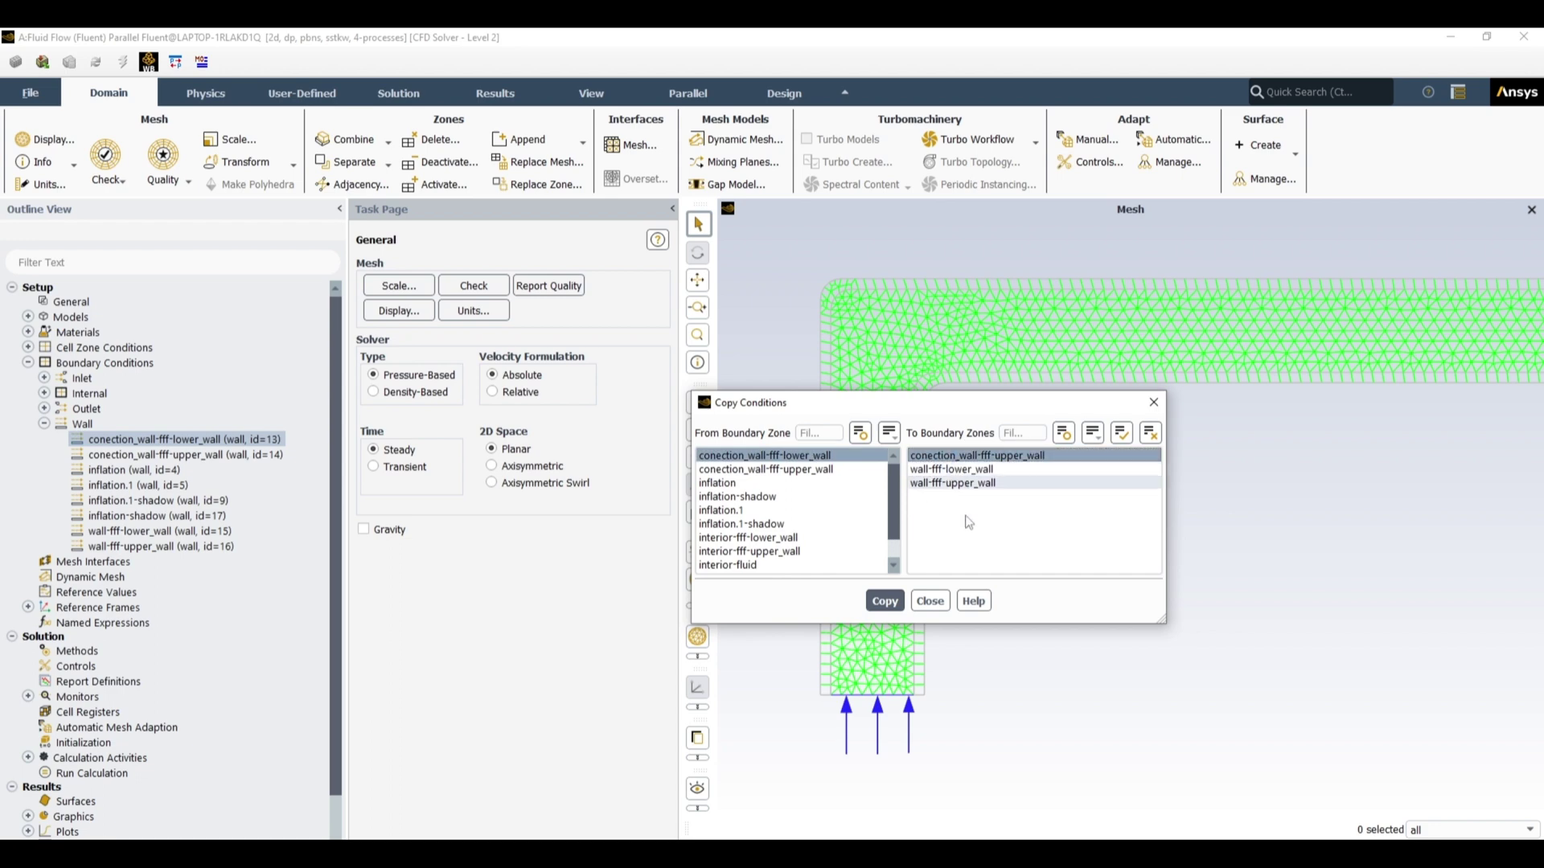
- Copy the conditions and verify the upper wall shows convection at 100 W/(m²K), 20 °C
{"action": "left_click", "coordinate": [886, 602]}
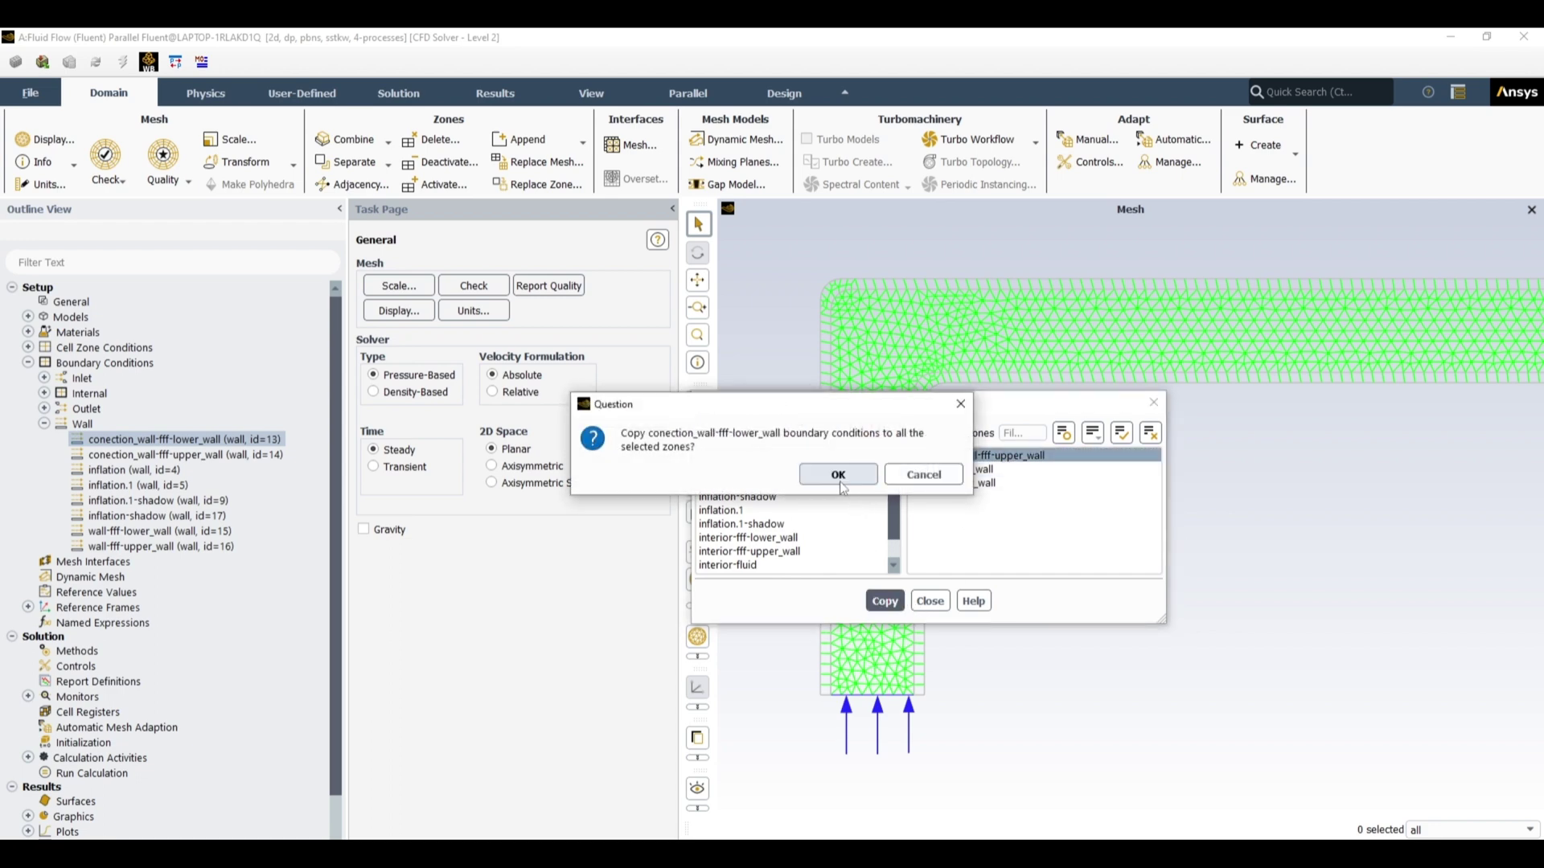
{"action": "left_click", "coordinate": [839, 475]}
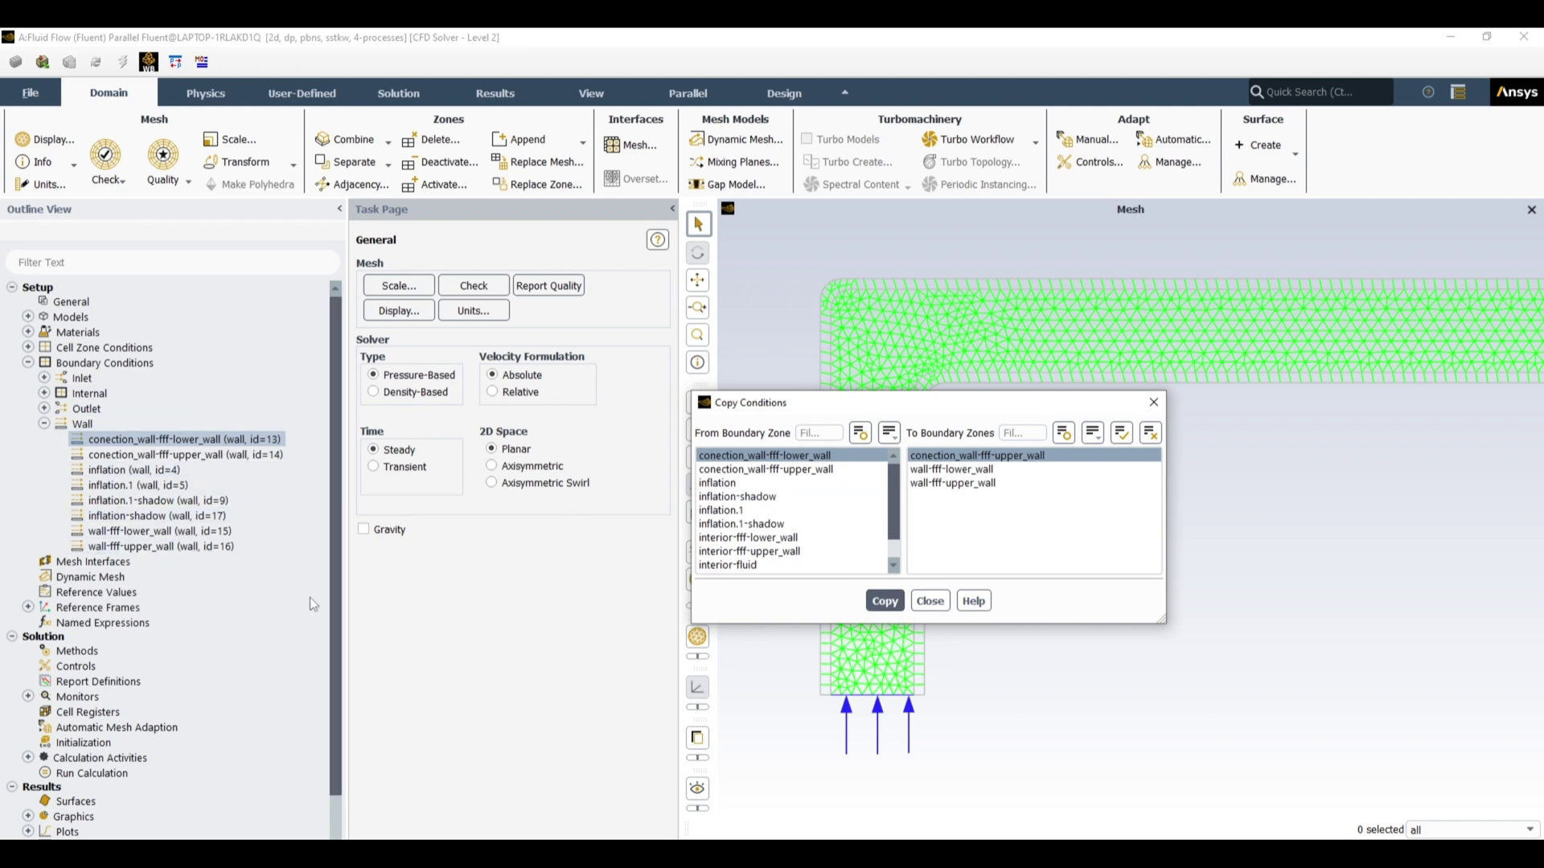
{"action": "left_click", "coordinate": [931, 603]}
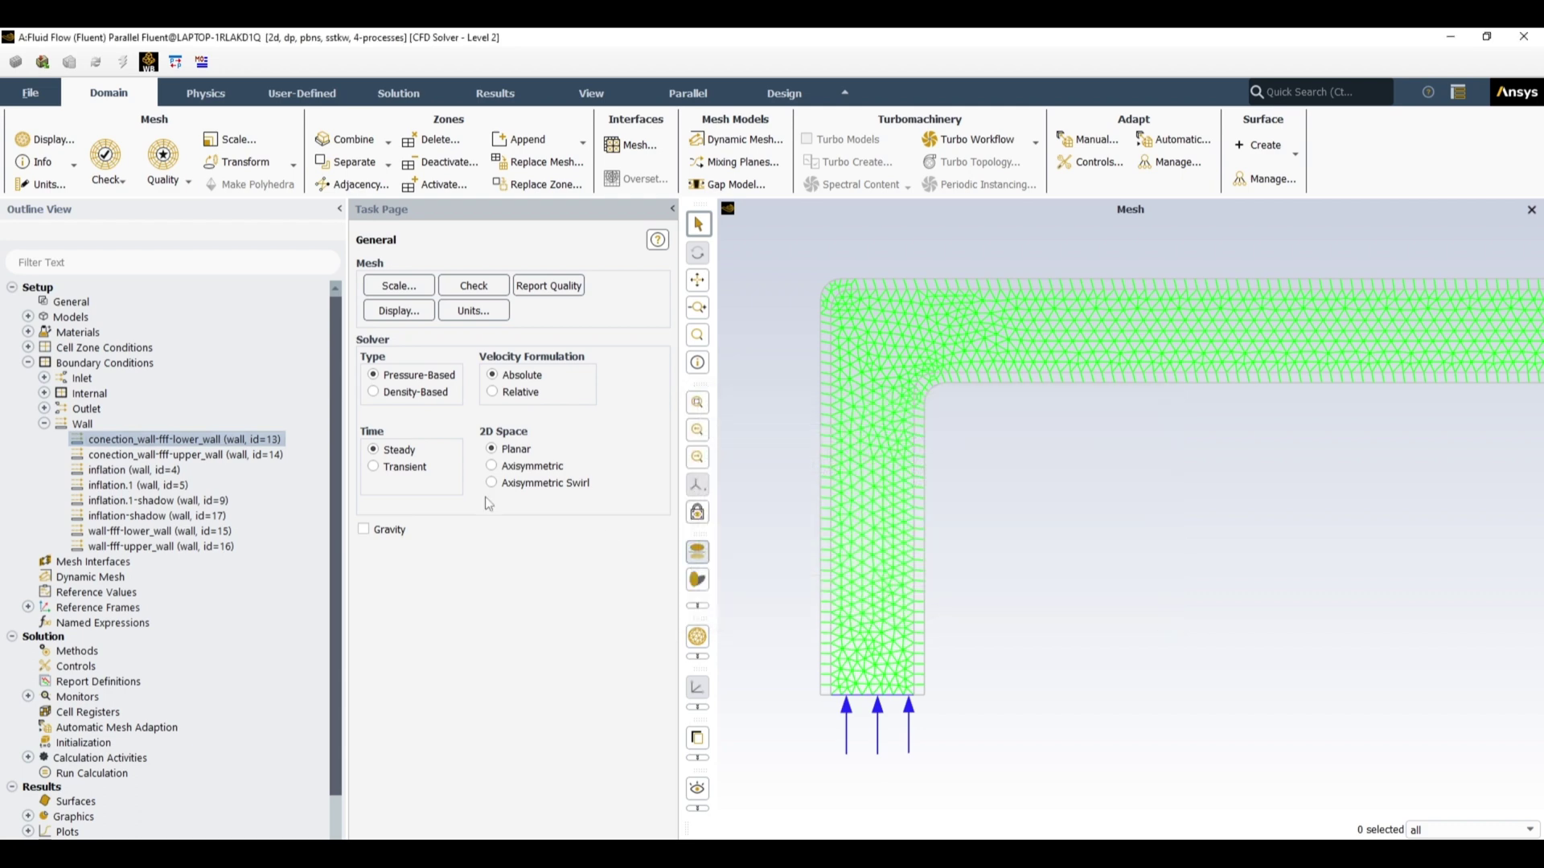
{"action": "left_click", "coordinate": [273, 456]}
{"action": "double_click", "coordinate": [270, 457]}
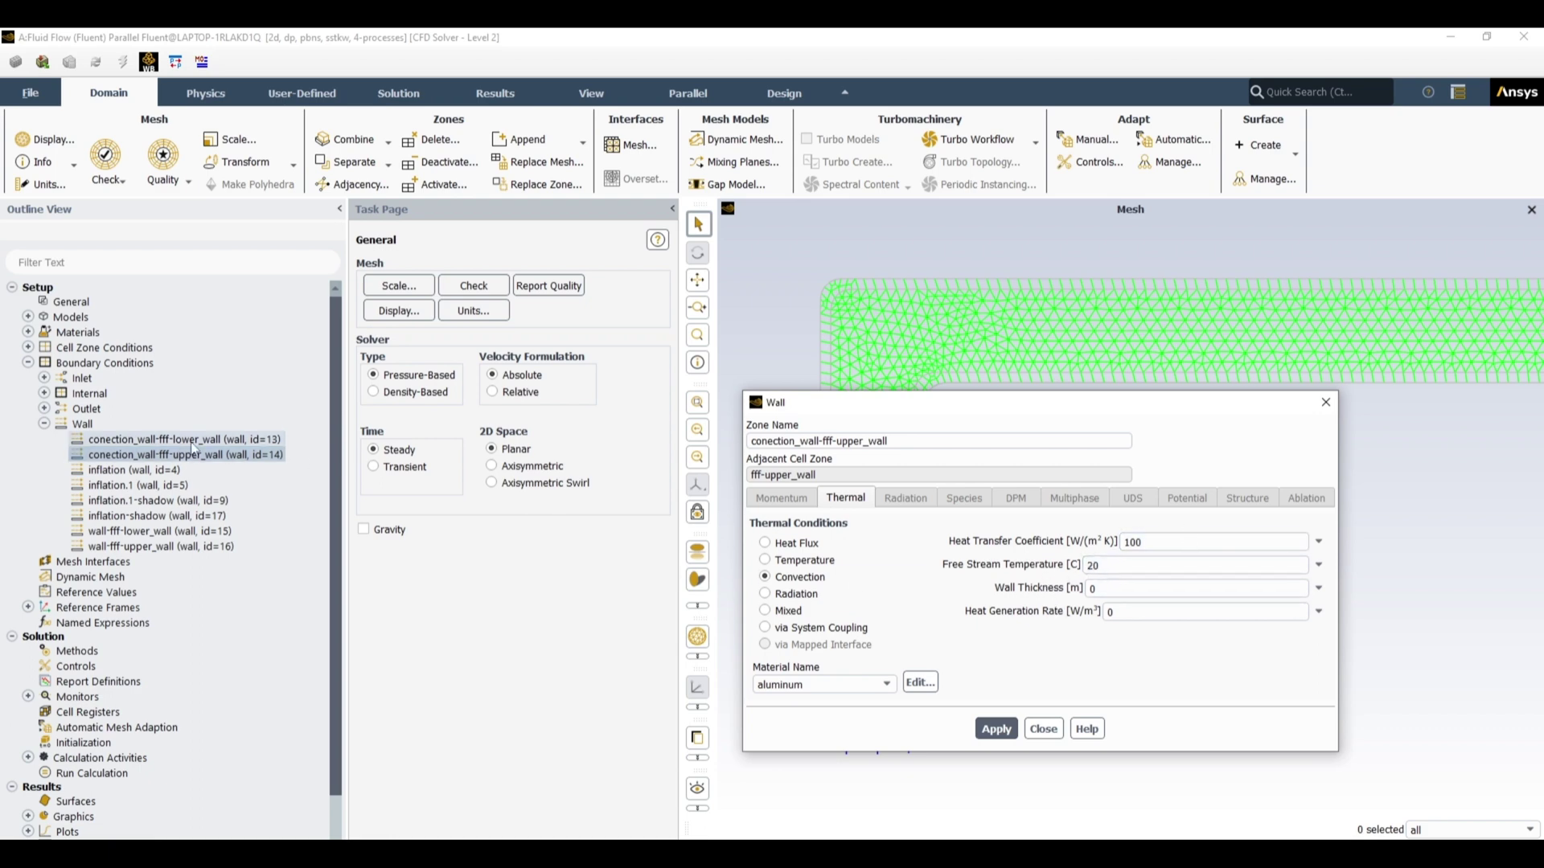
{"action": "left_click", "coordinate": [1043, 728]}
{"action": "left_click", "coordinate": [44, 424]}
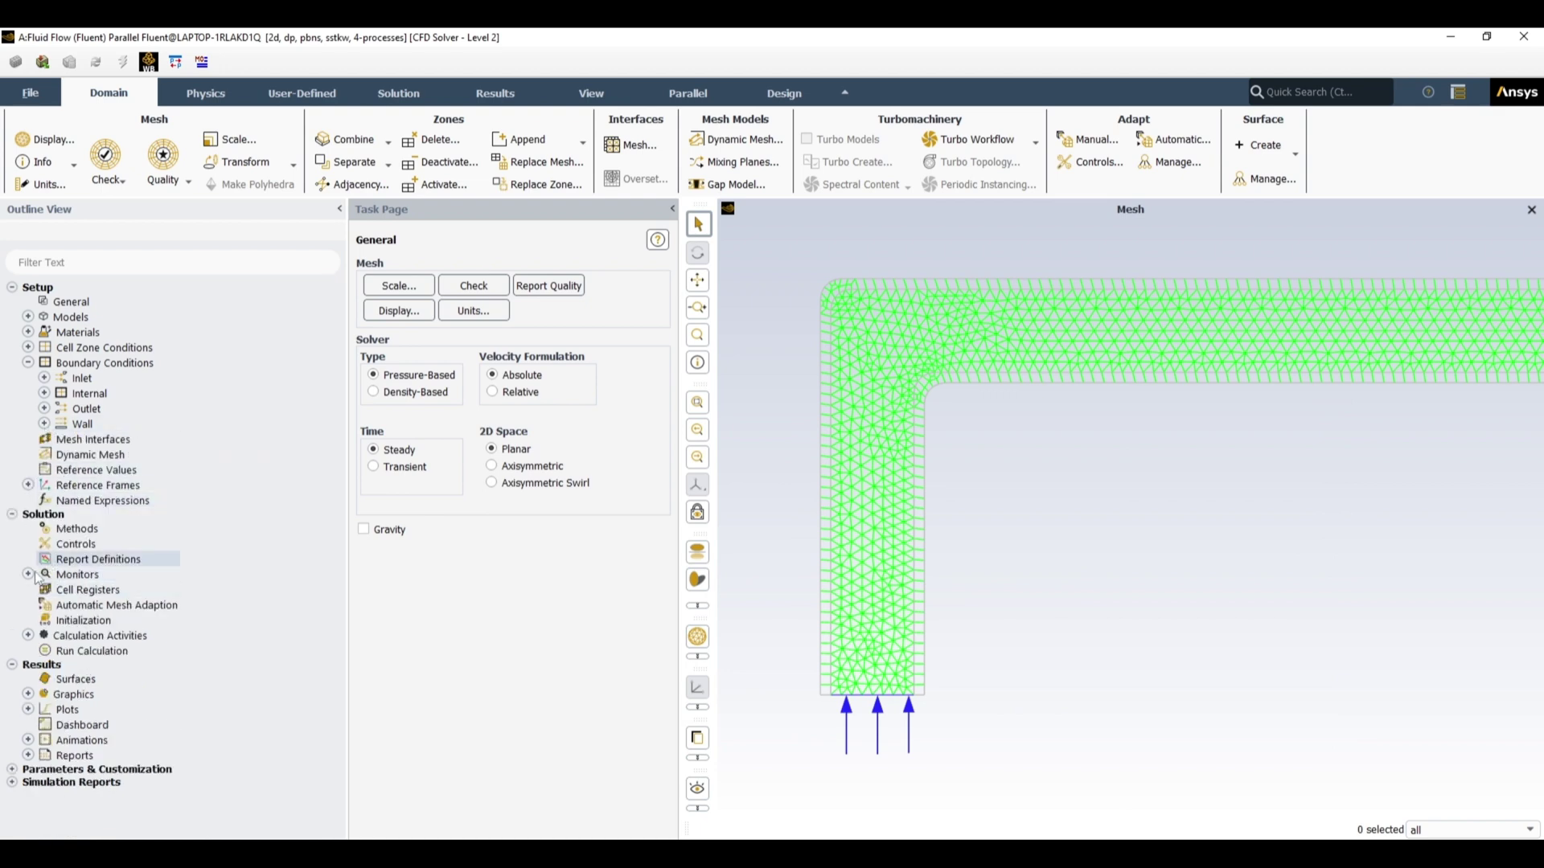
{"action": "right_click", "coordinate": [90, 563]}
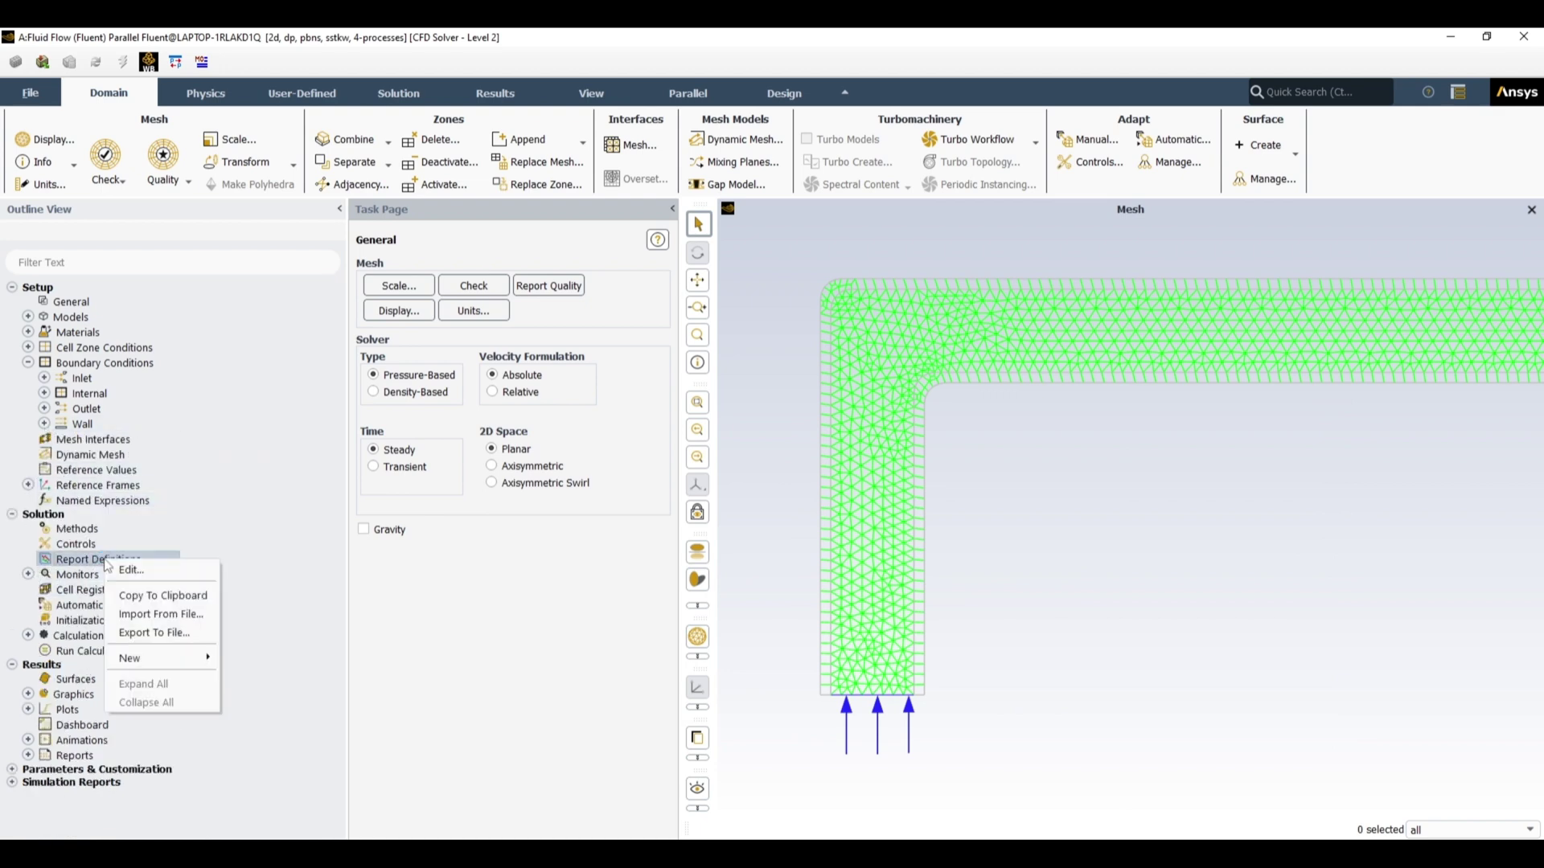
{"action": "mouse_move", "coordinate": [199, 656]}
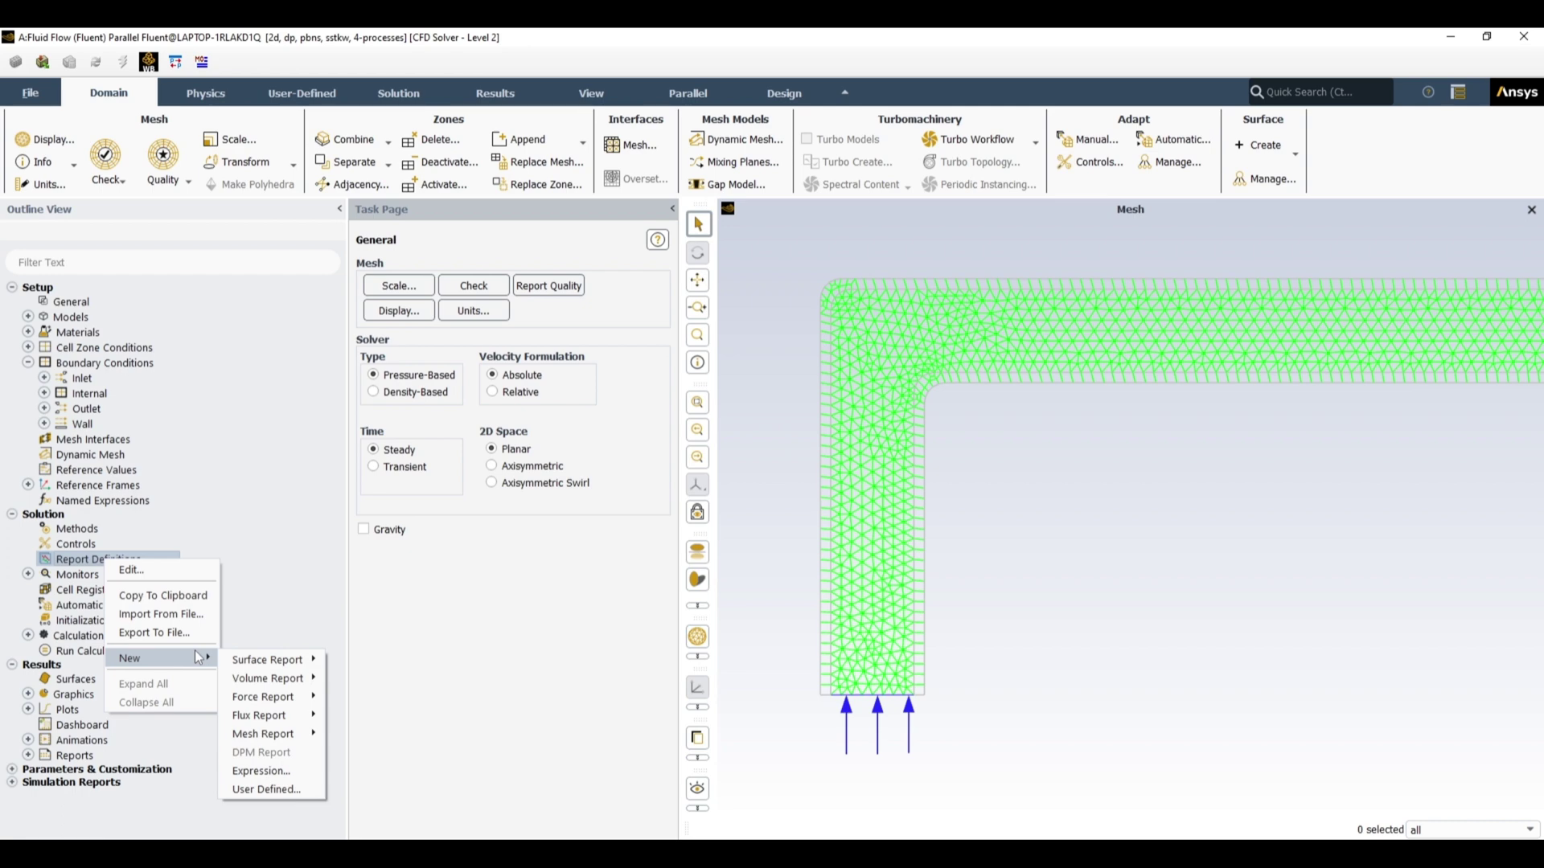
{"action": "left_click", "coordinate": [45, 408]}
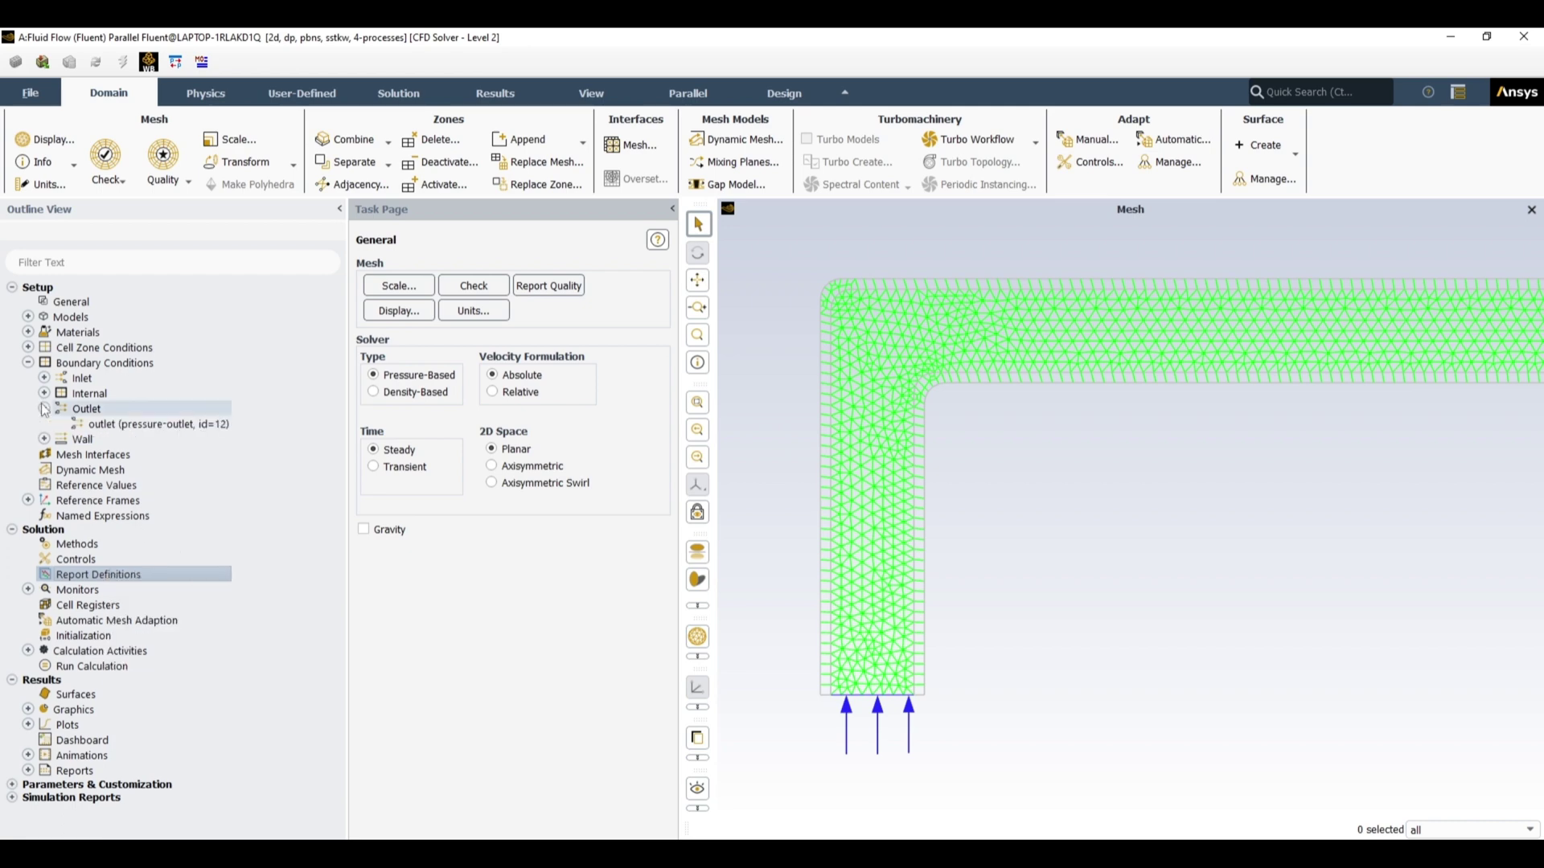
{"action": "double_click", "coordinate": [168, 425]}
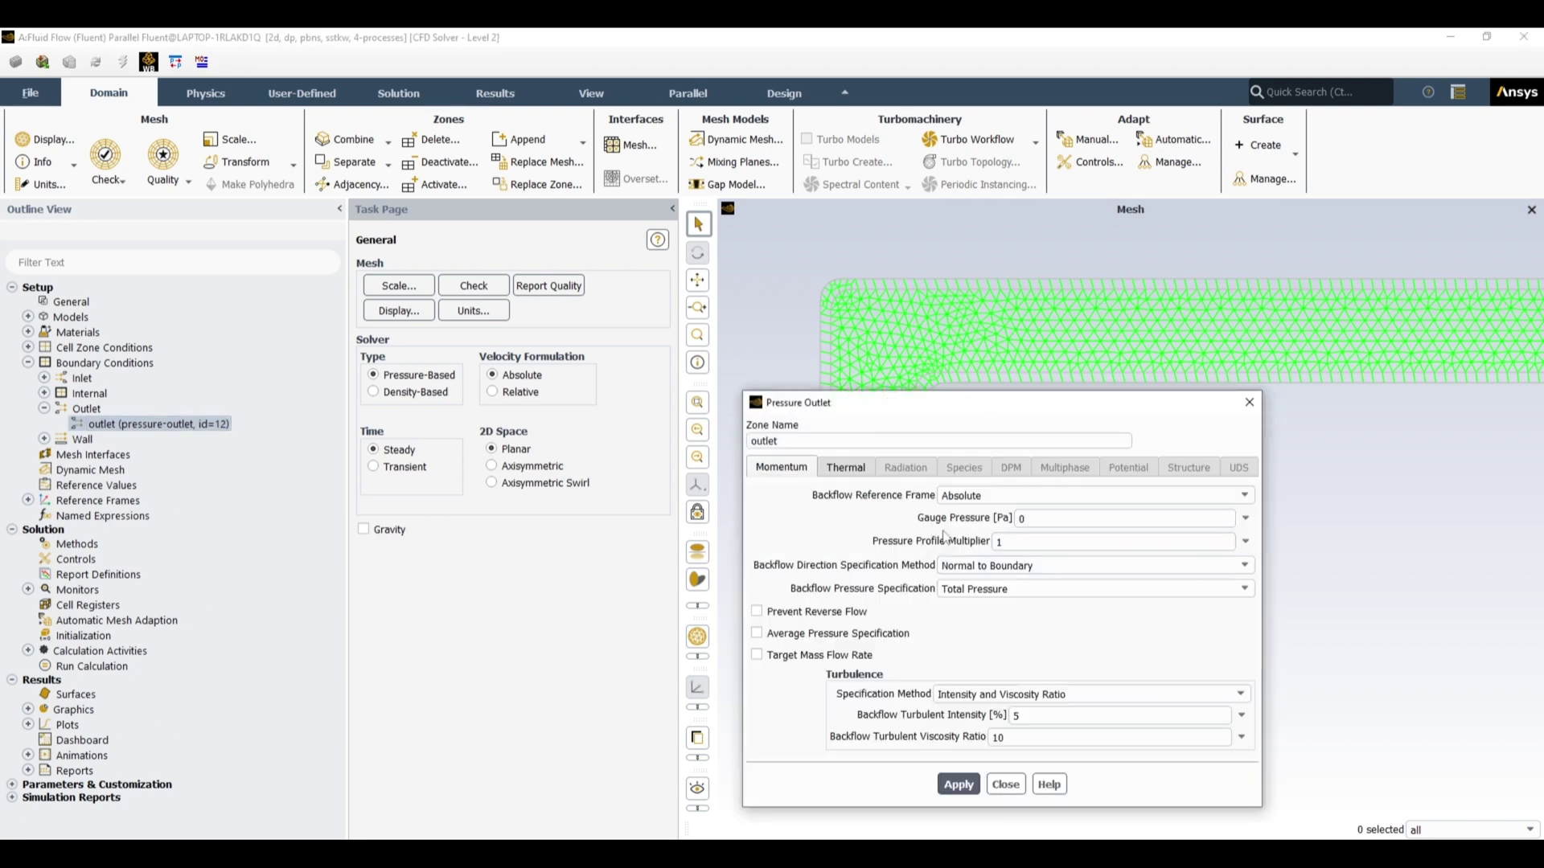
{"action": "left_click", "coordinate": [1007, 785]}
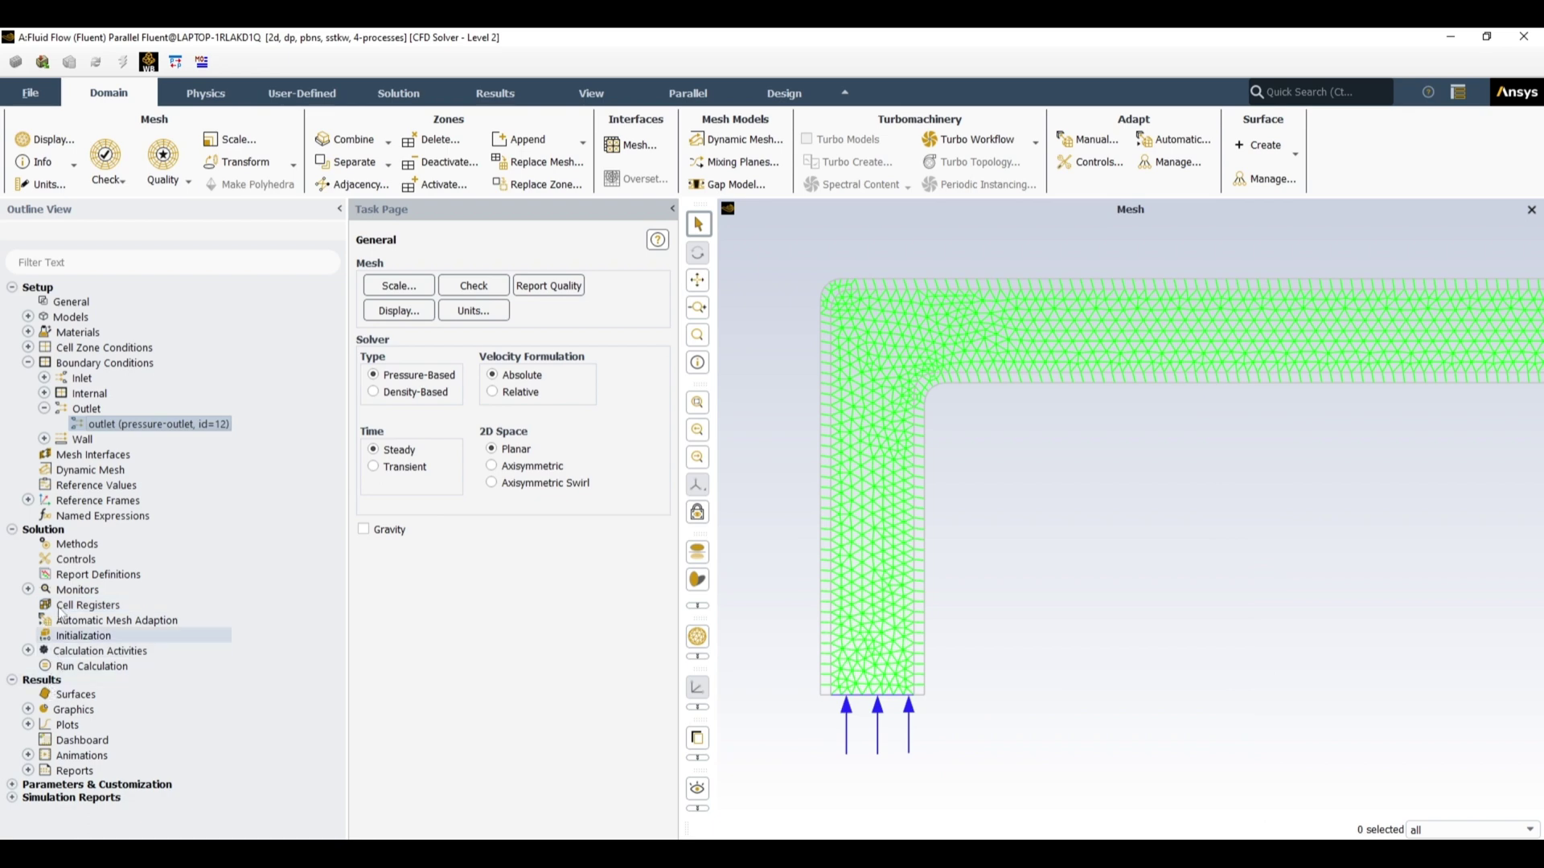
- Create a new Area-Weighted Average surface report under Report Definitions
{"action": "left_click", "coordinate": [92, 575]}
{"action": "right_click", "coordinate": [93, 583]}
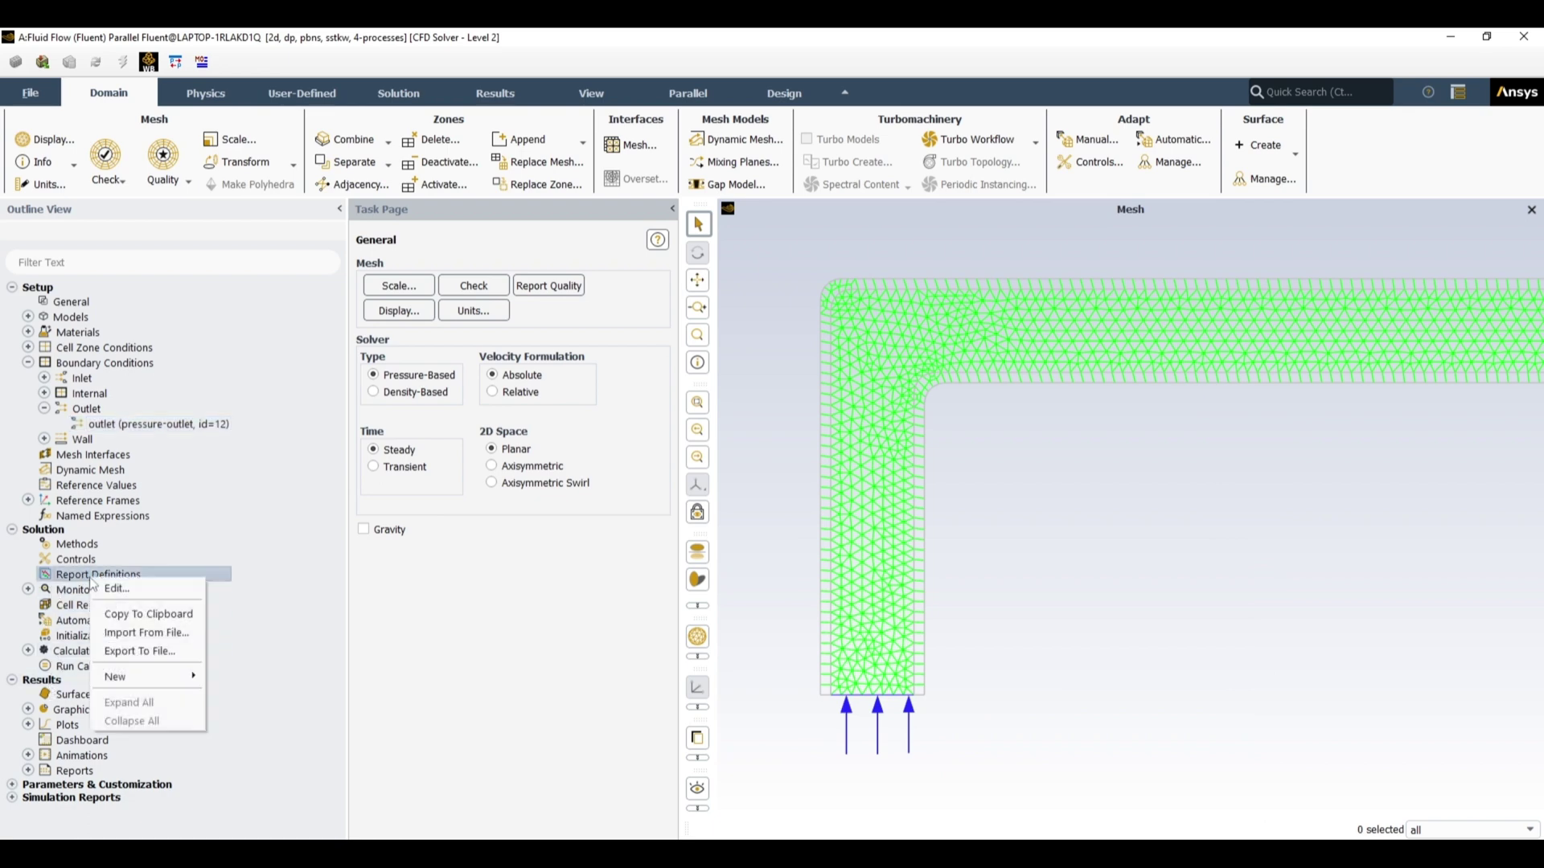
{"action": "mouse_move", "coordinate": [167, 677]}
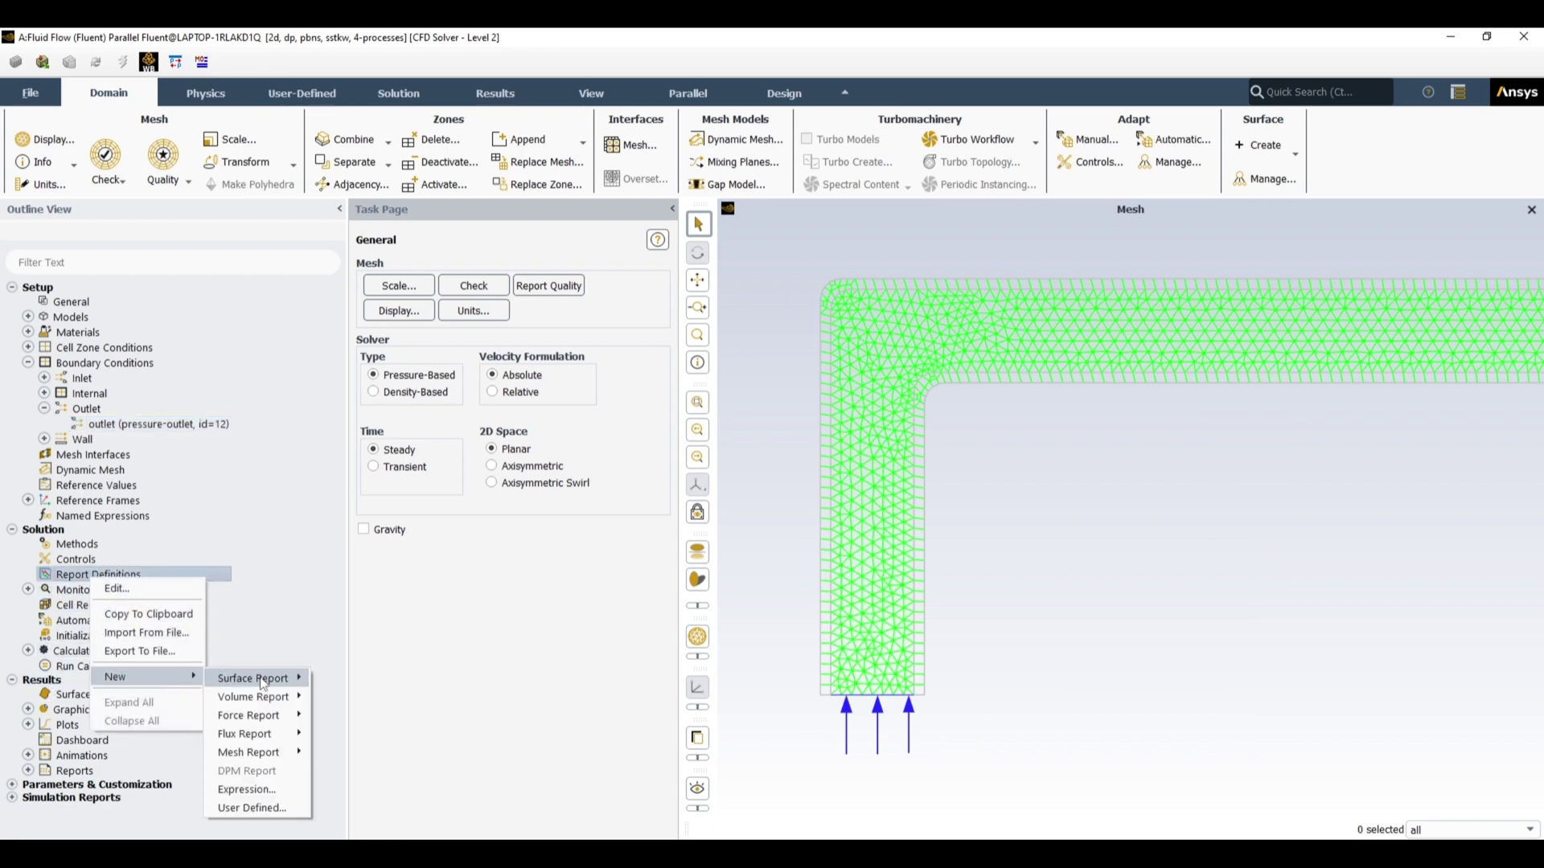
{"action": "mouse_move", "coordinate": [263, 684]}
{"action": "left_click", "coordinate": [439, 555]}
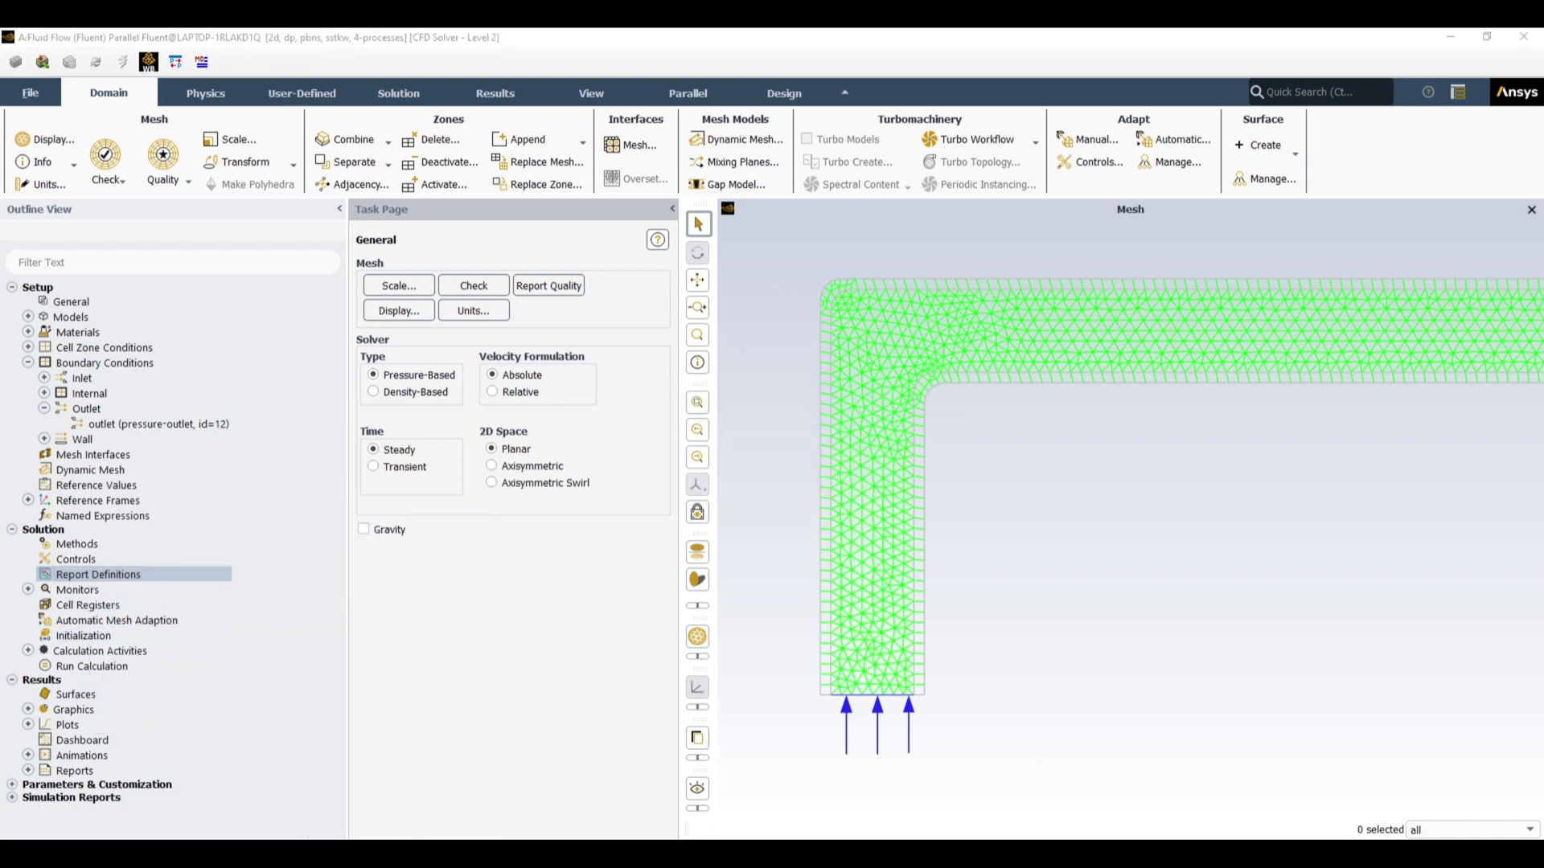
{"action": "left_click_drag", "start_coordinate": [1314, 634], "coordinate": [826, 354]}
- Name it inlet_pressure, report Total Pressure on the inlet, with no plot or file output
{"action": "triple_click", "coordinate": [505, 378]}
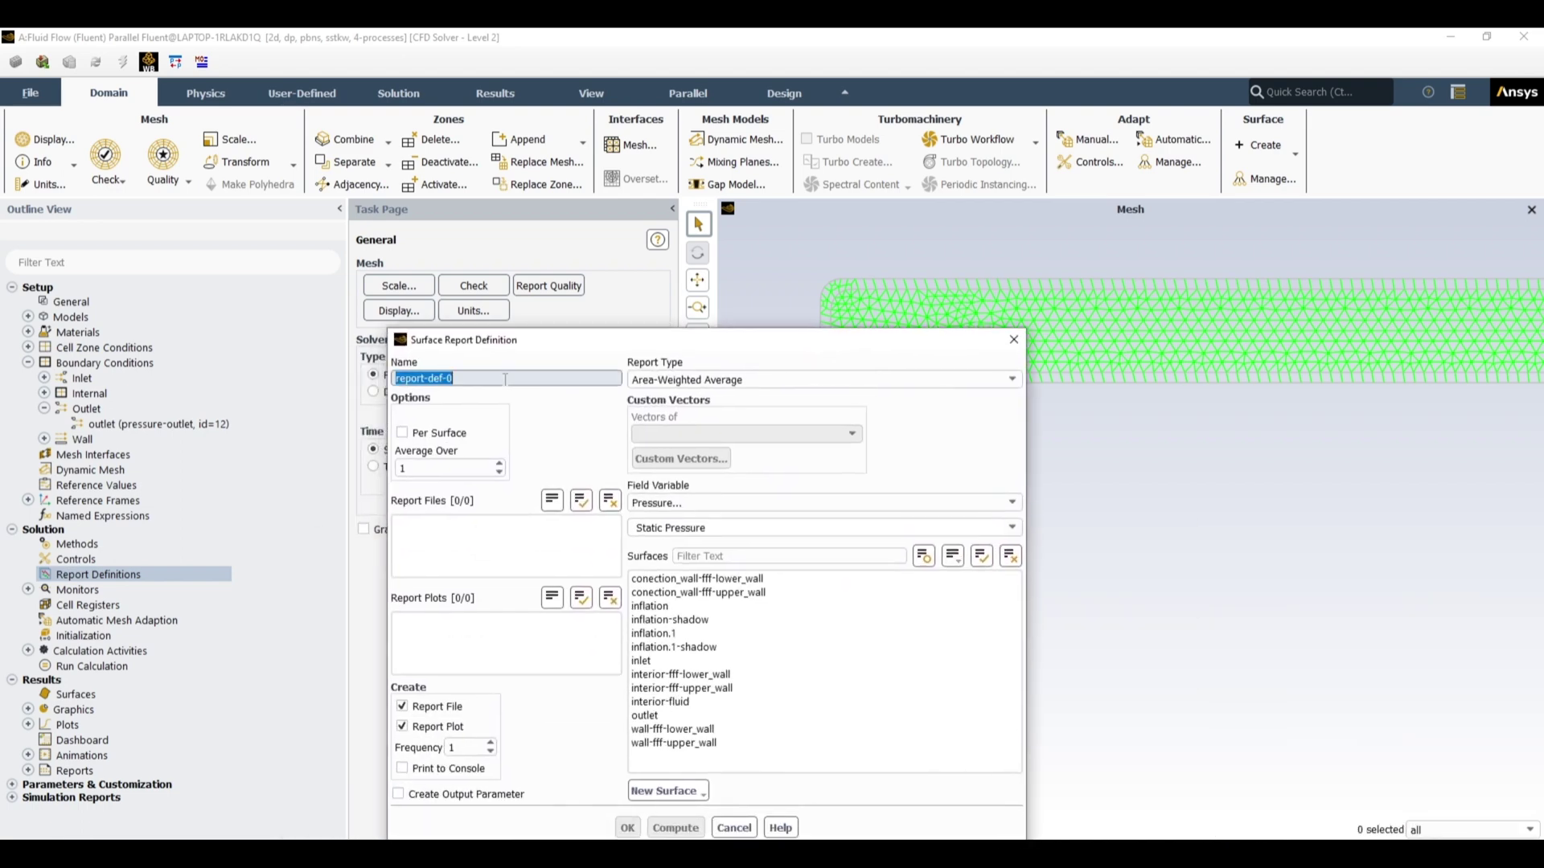
{"action": "key", "text": "BackSpace"}
{"action": "type", "text": "inlet_pressure"}
{"action": "left_click", "coordinate": [843, 528]}
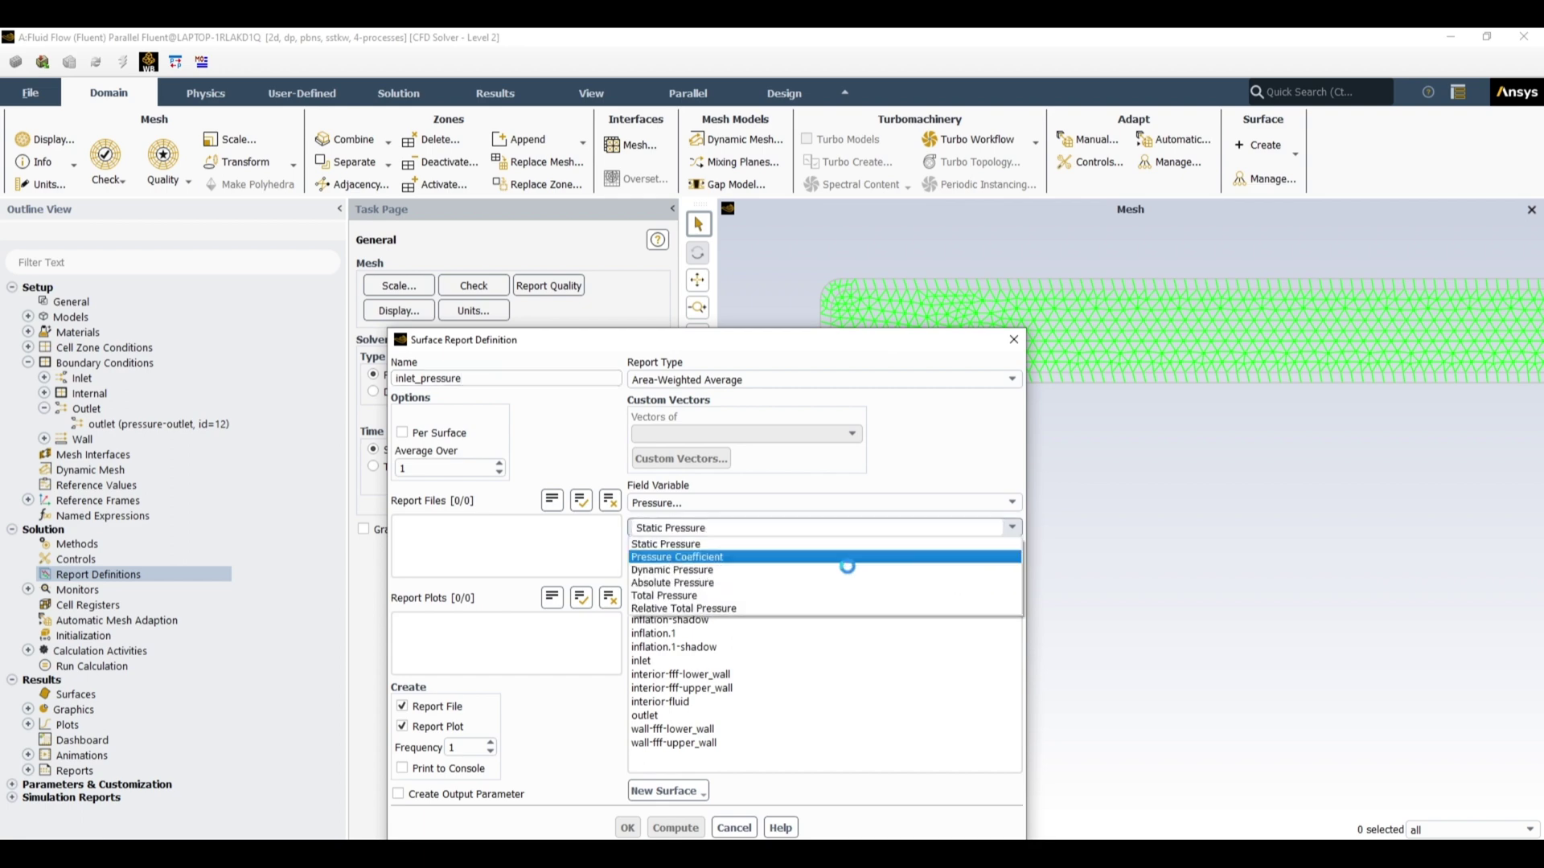
{"action": "left_click", "coordinate": [822, 603]}
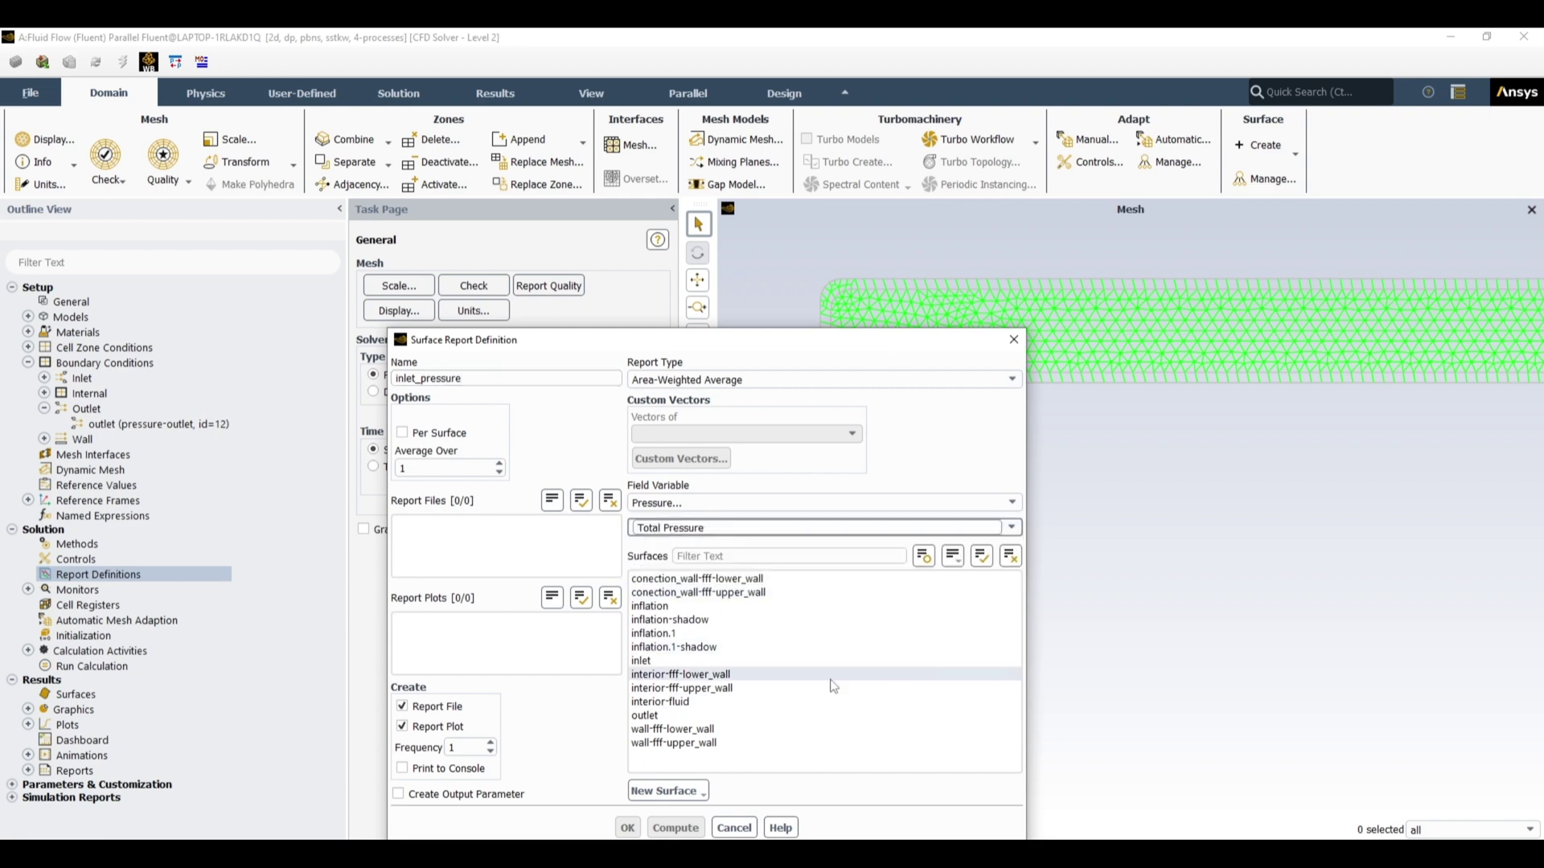
{"action": "left_click", "coordinate": [727, 663]}
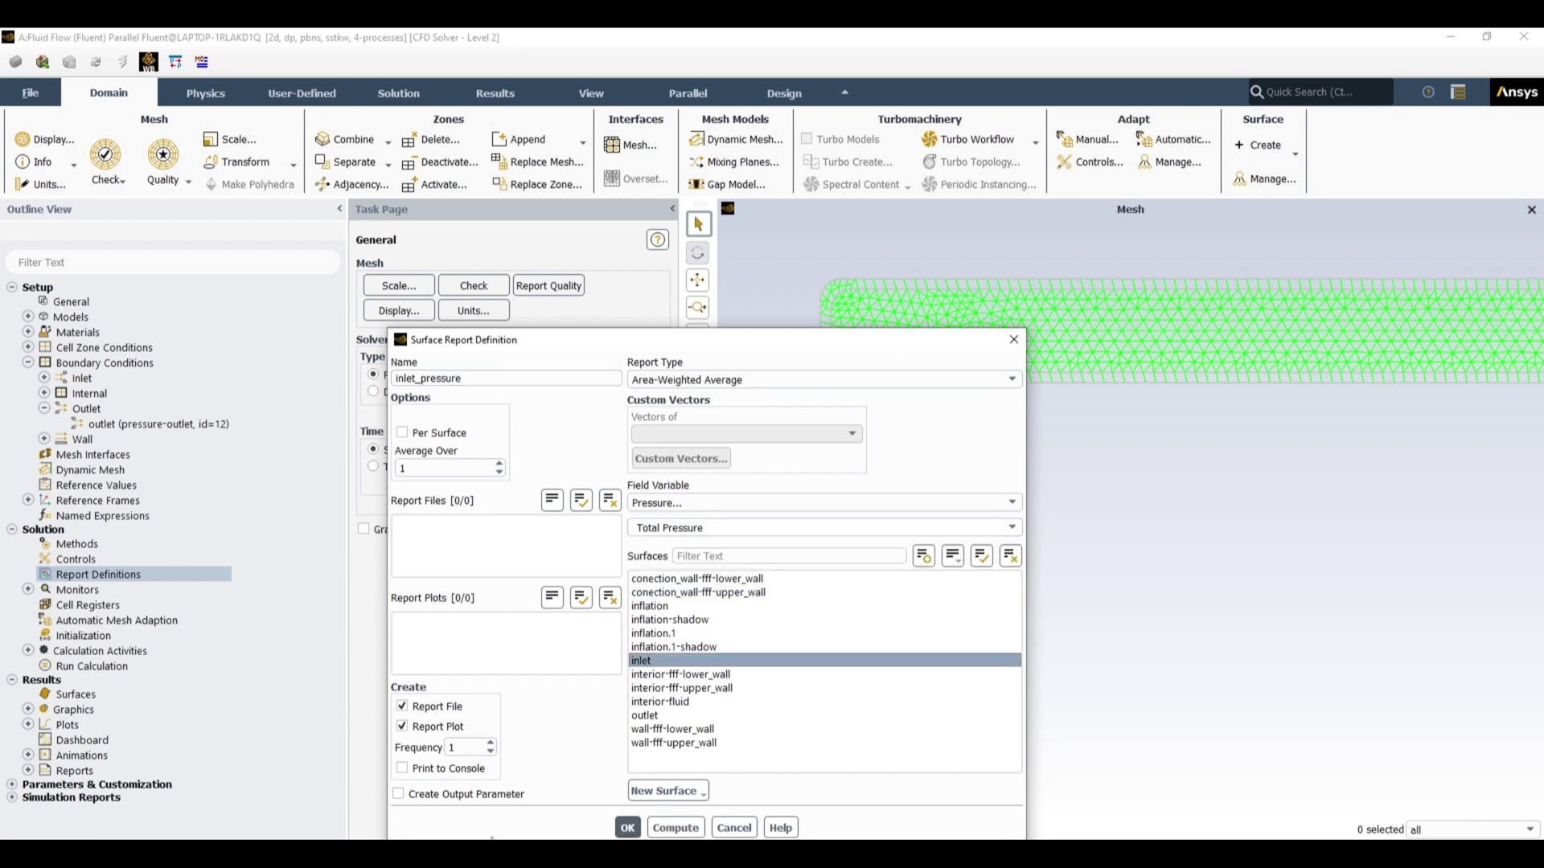
{"action": "left_click", "coordinate": [419, 728]}
{"action": "left_click", "coordinate": [434, 711]}
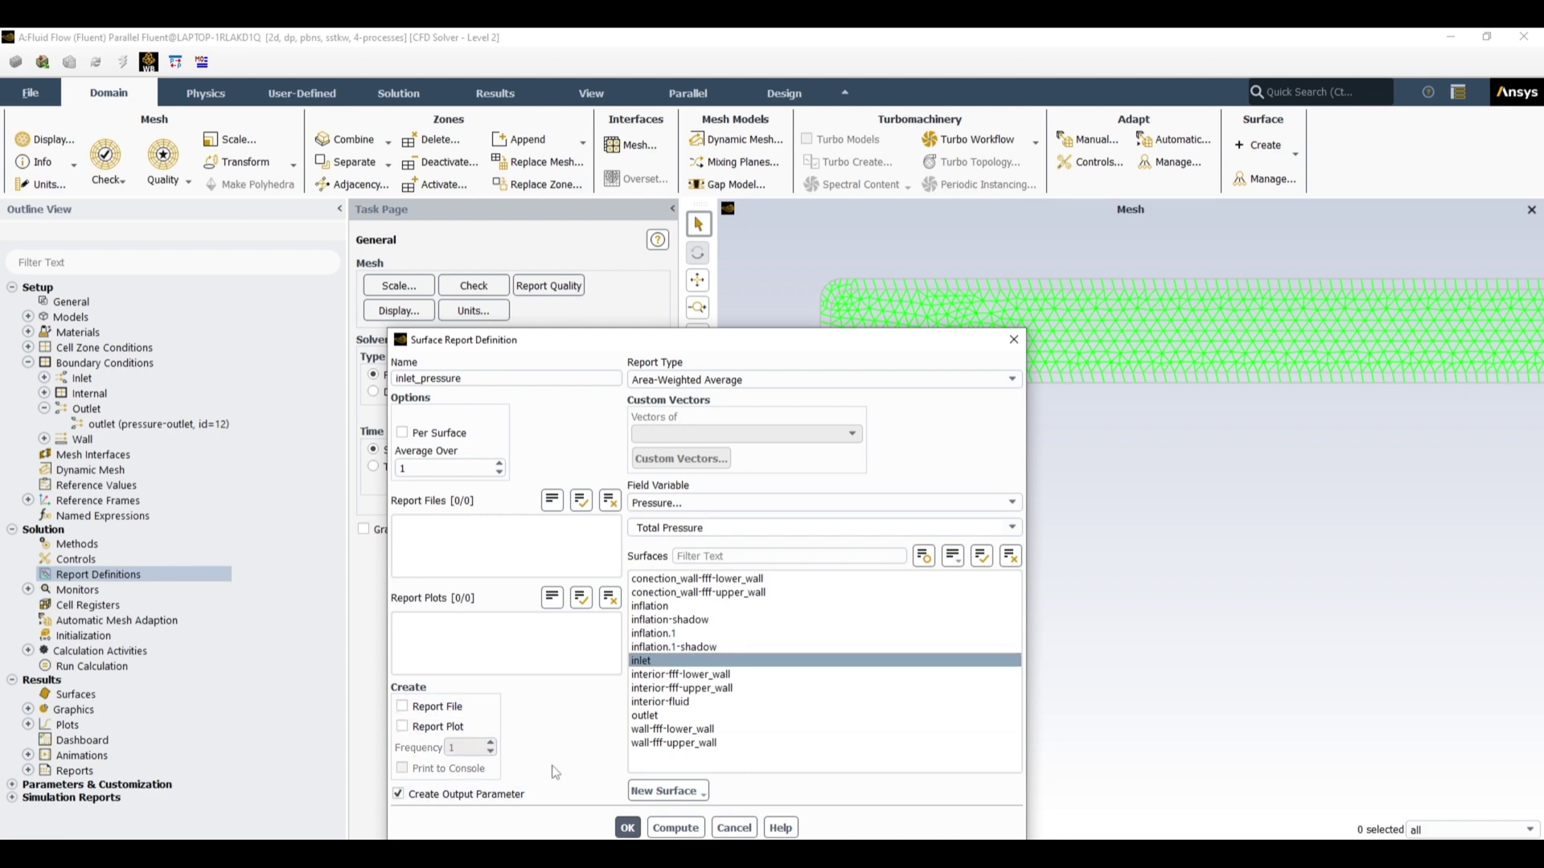
{"action": "left_click_drag", "start_coordinate": [820, 341], "coordinate": [824, 239]}
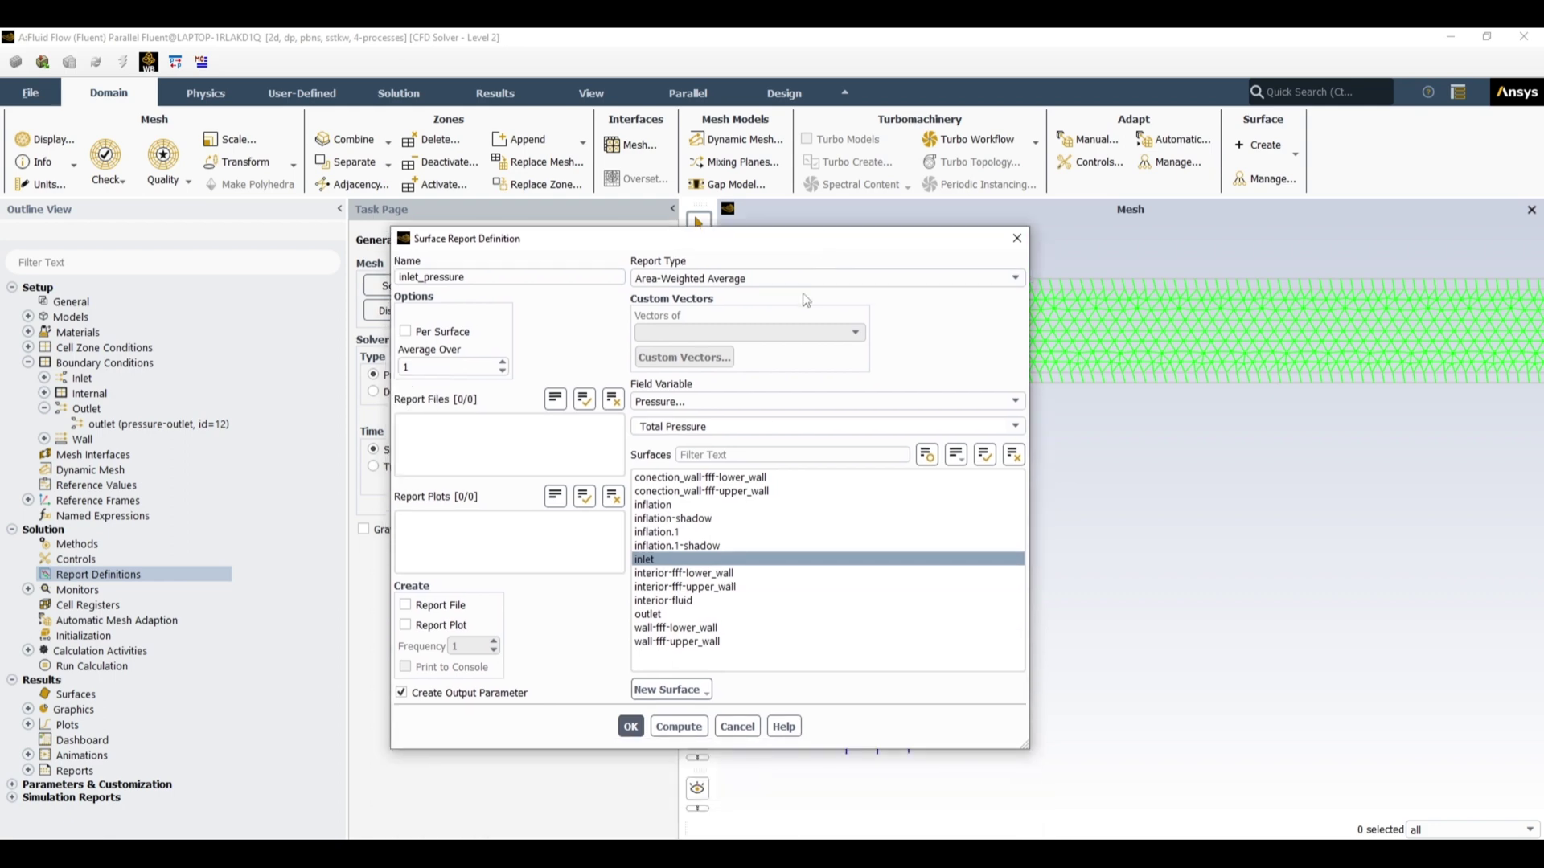
{"action": "left_click", "coordinate": [632, 728]}
- Save the inlet_pressure report definition and review Workbench's Parameter Set
{"action": "left_click", "coordinate": [632, 727]}
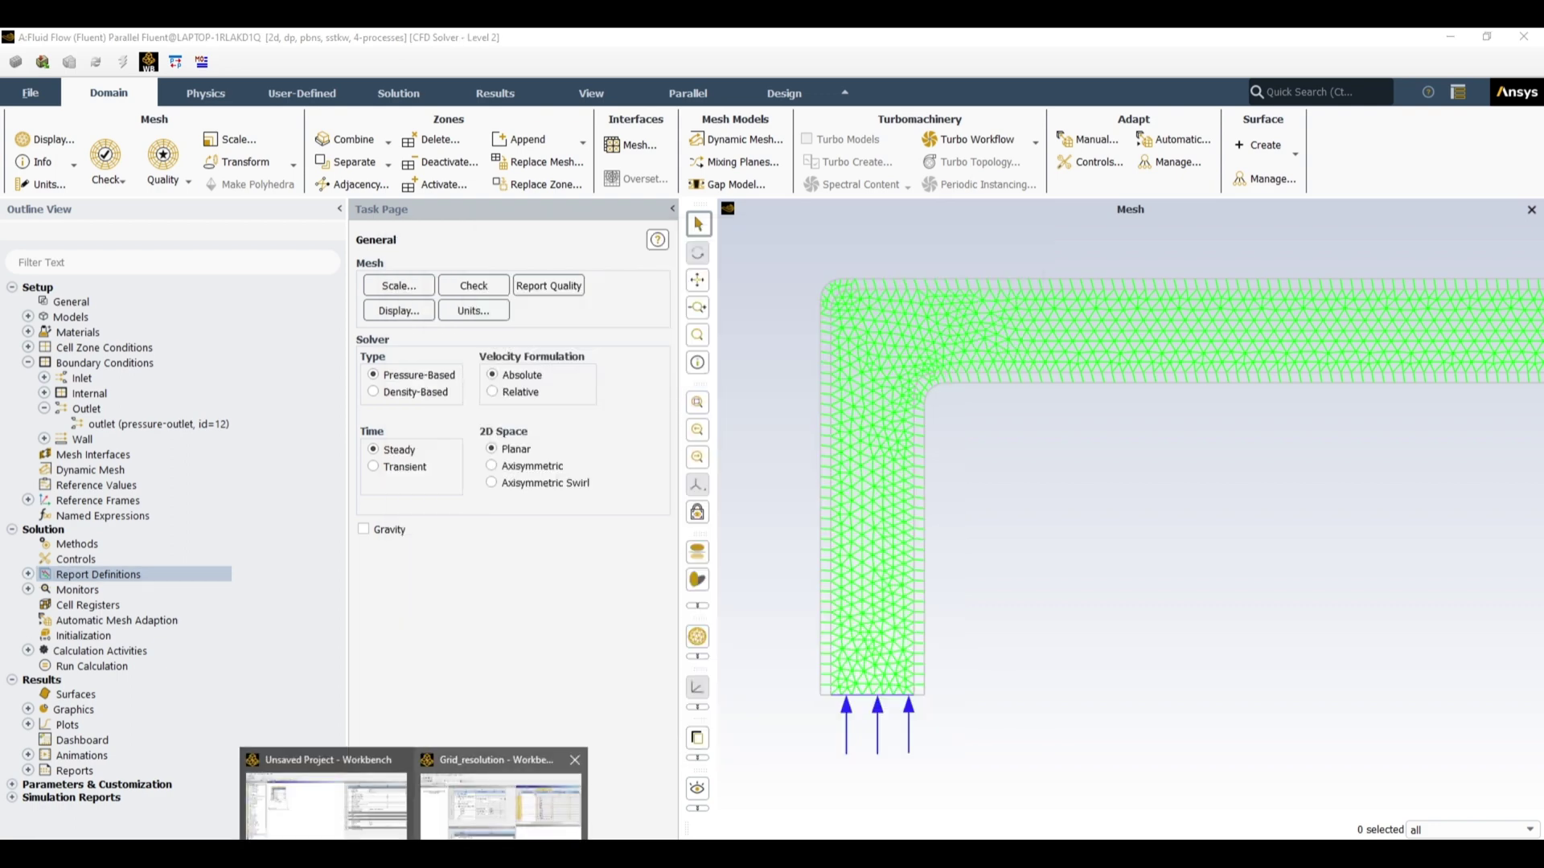
{"action": "left_click", "coordinate": [326, 796]}
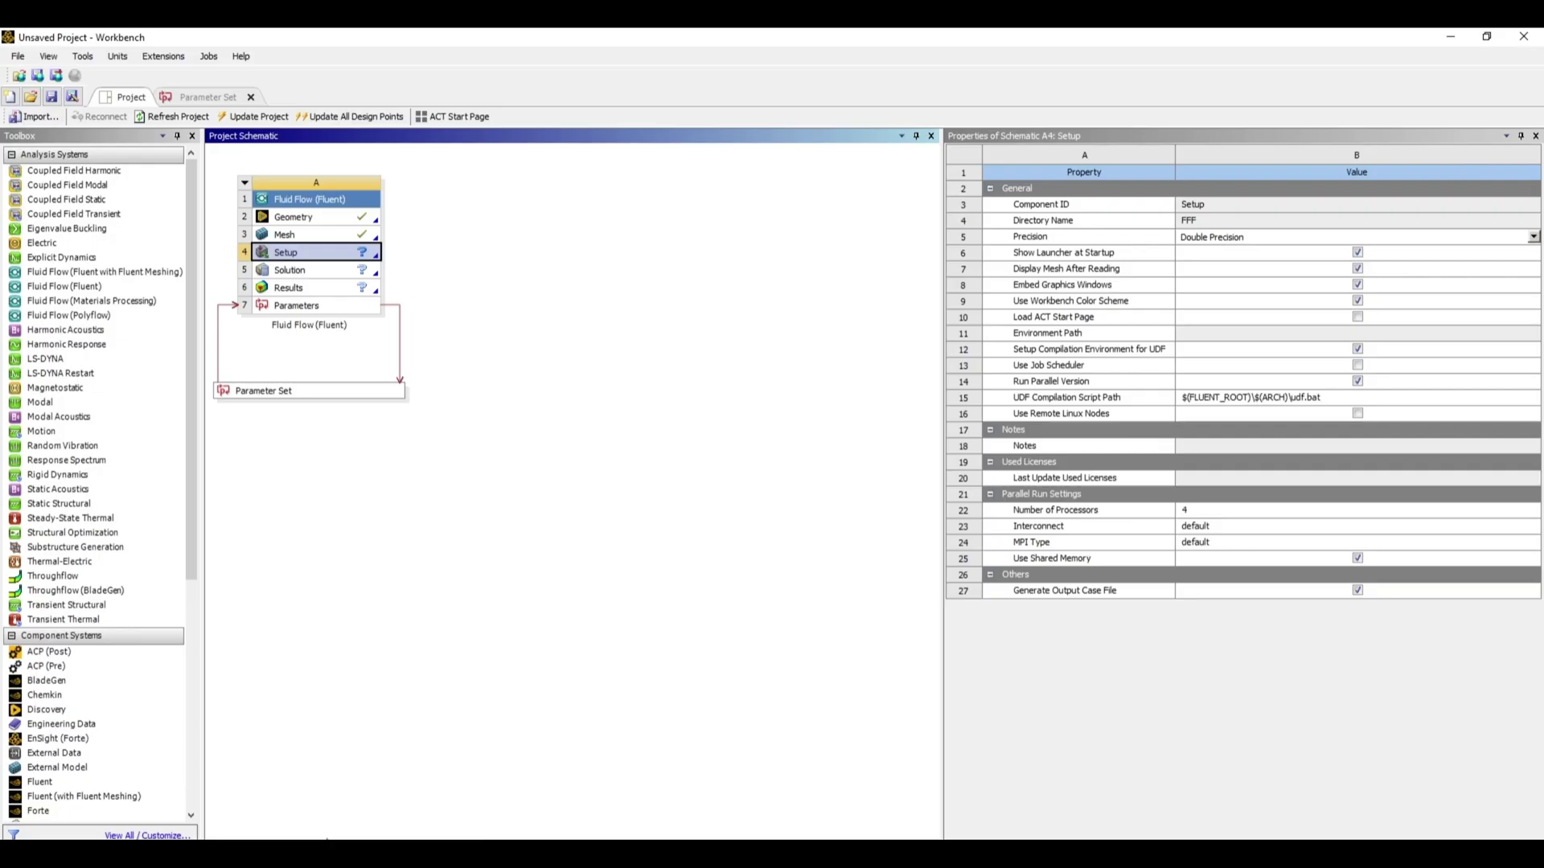
{"action": "left_click", "coordinate": [216, 96]}
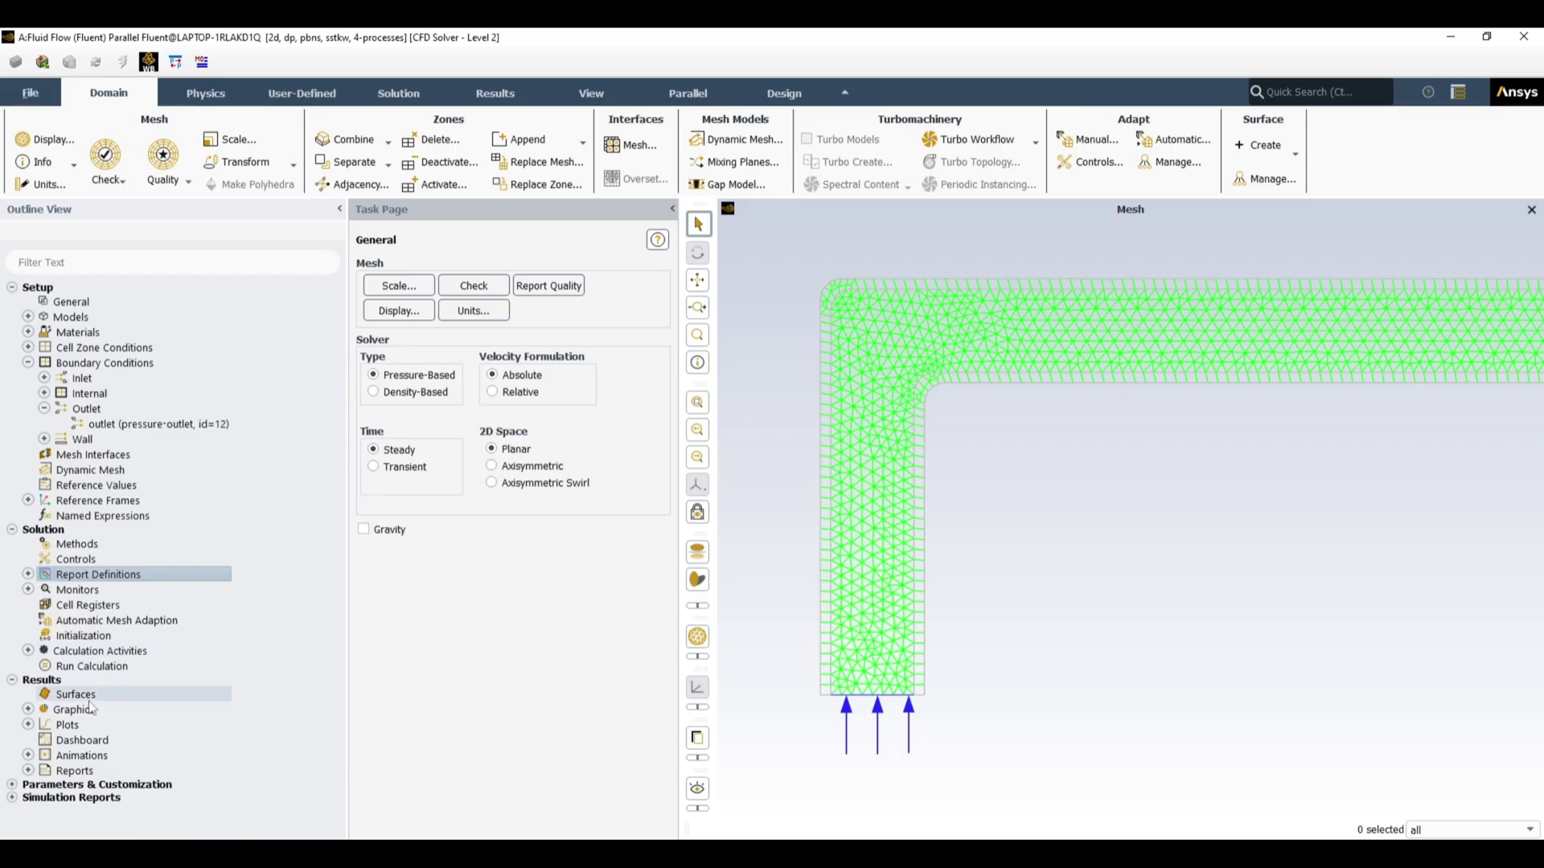
- Change the energy residual's absolute criterion to 1e-08, leaving the others at 0.001
{"action": "left_click", "coordinate": [28, 589]}
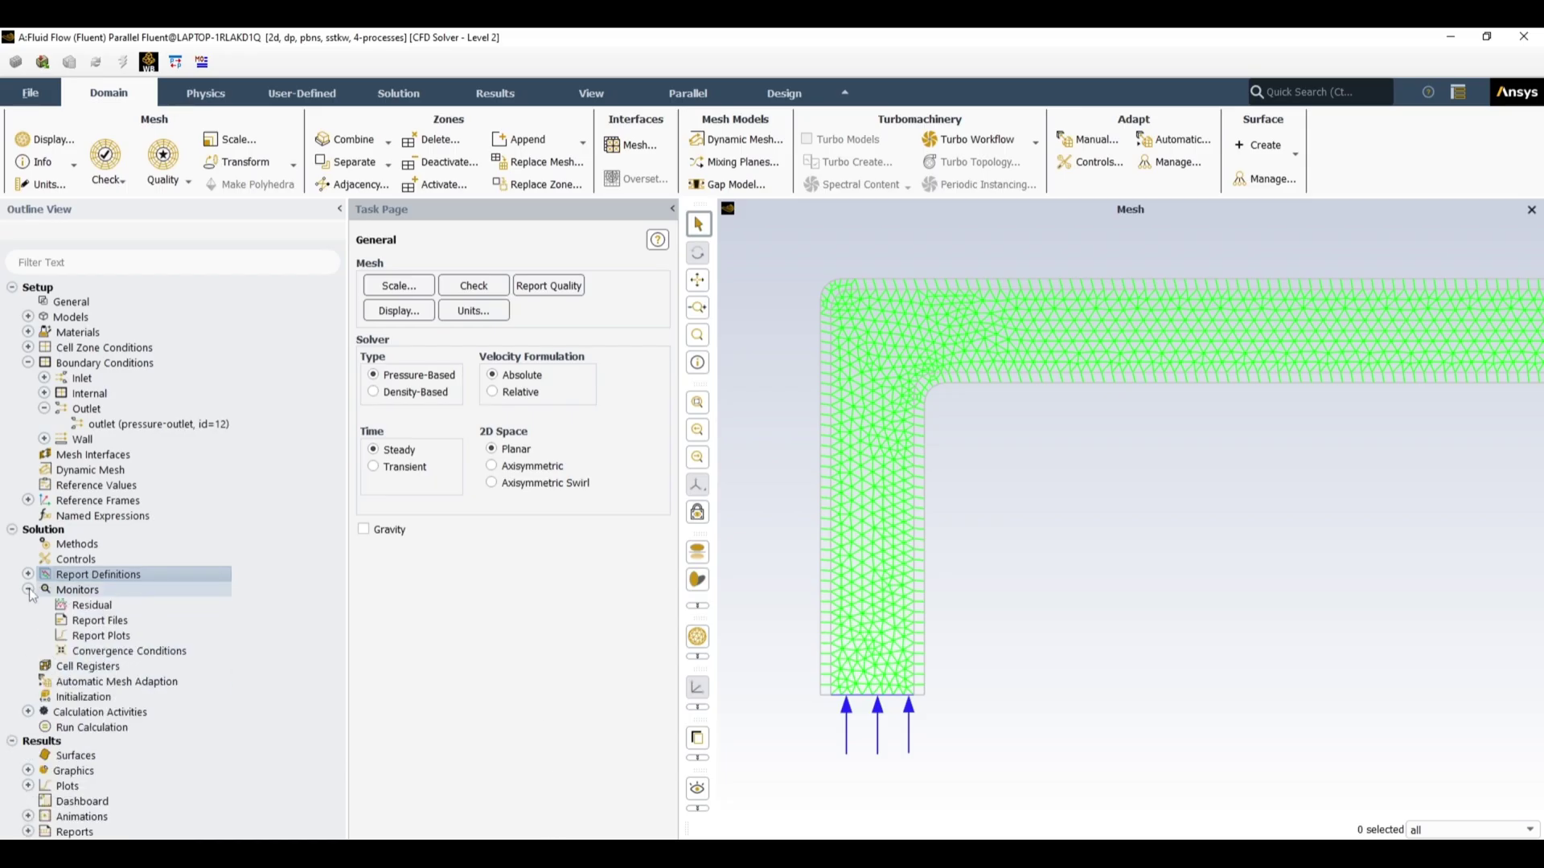
{"action": "double_click", "coordinate": [90, 605]}
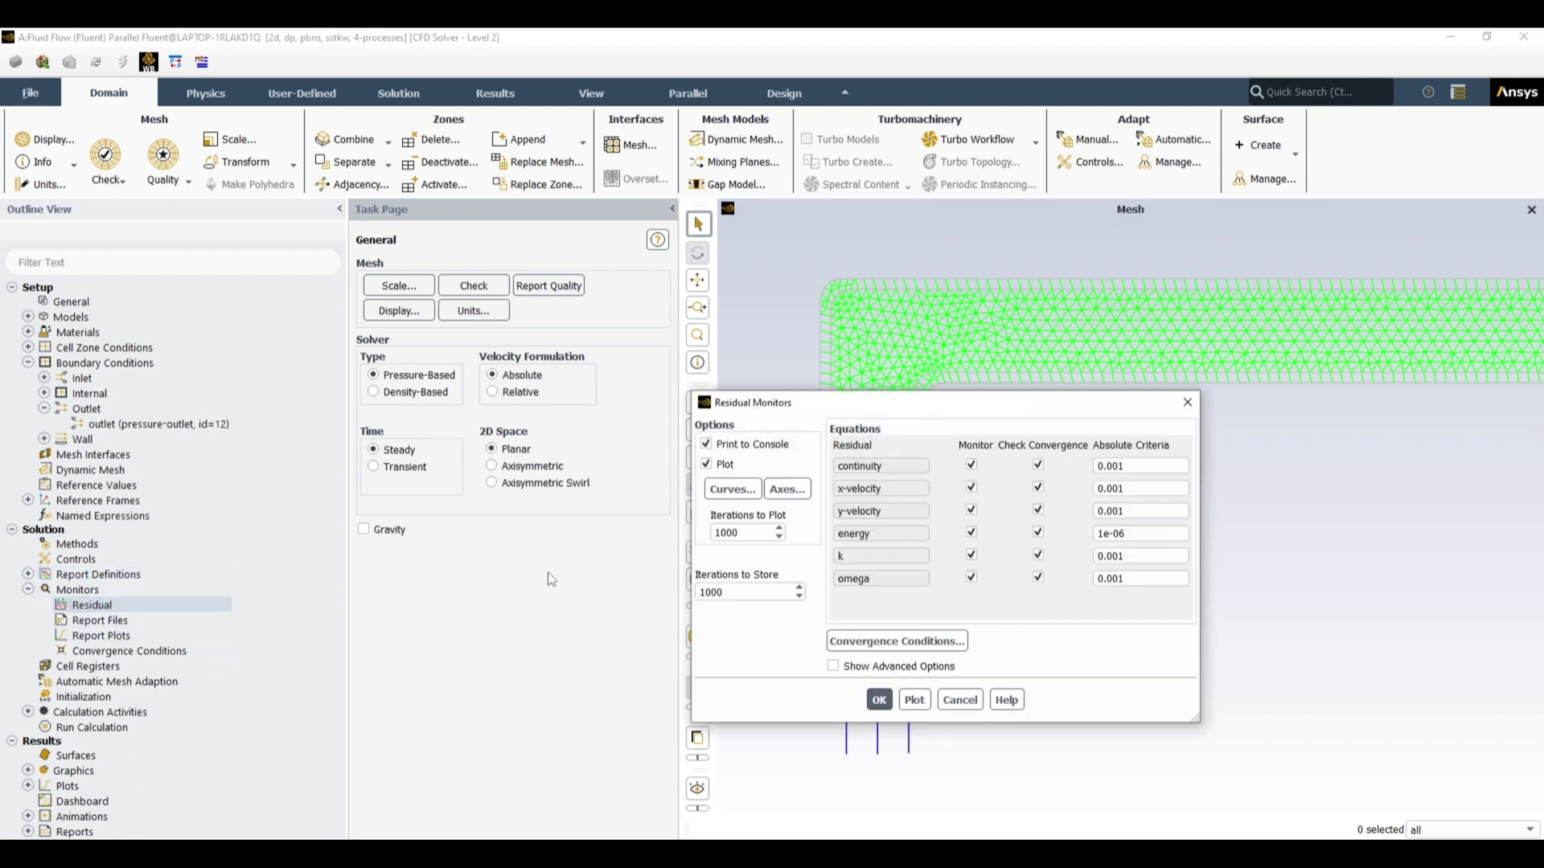
{"action": "left_click", "coordinate": [1154, 540]}
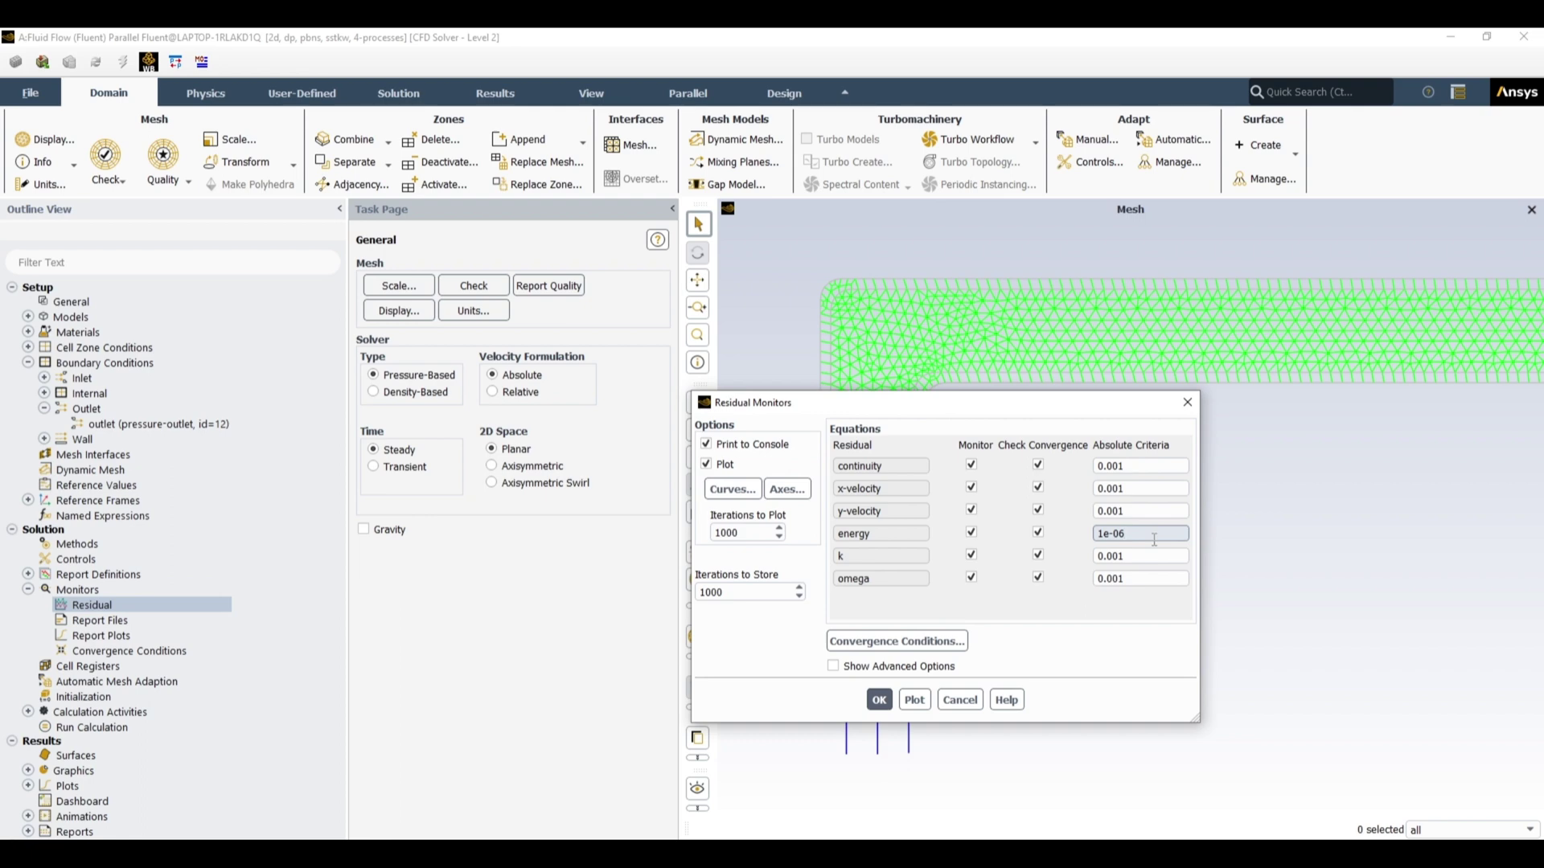
{"action": "type", "text": "8"}
{"action": "left_click", "coordinate": [881, 709]}
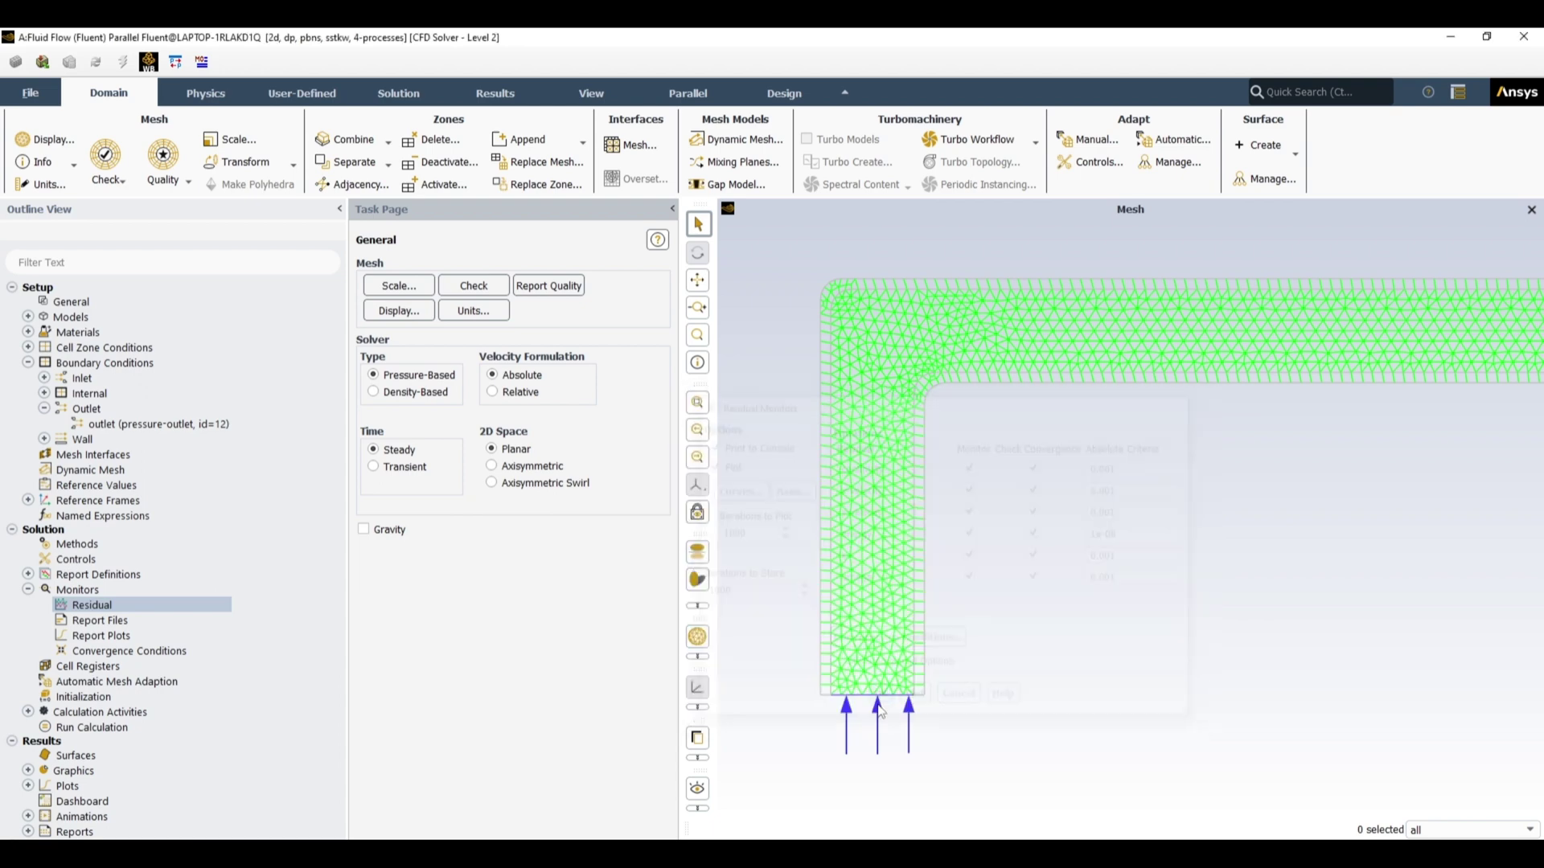
- Set the Run Calculation number of iterations to 500
{"action": "left_click", "coordinate": [29, 591]}
{"action": "left_click", "coordinate": [31, 590]}
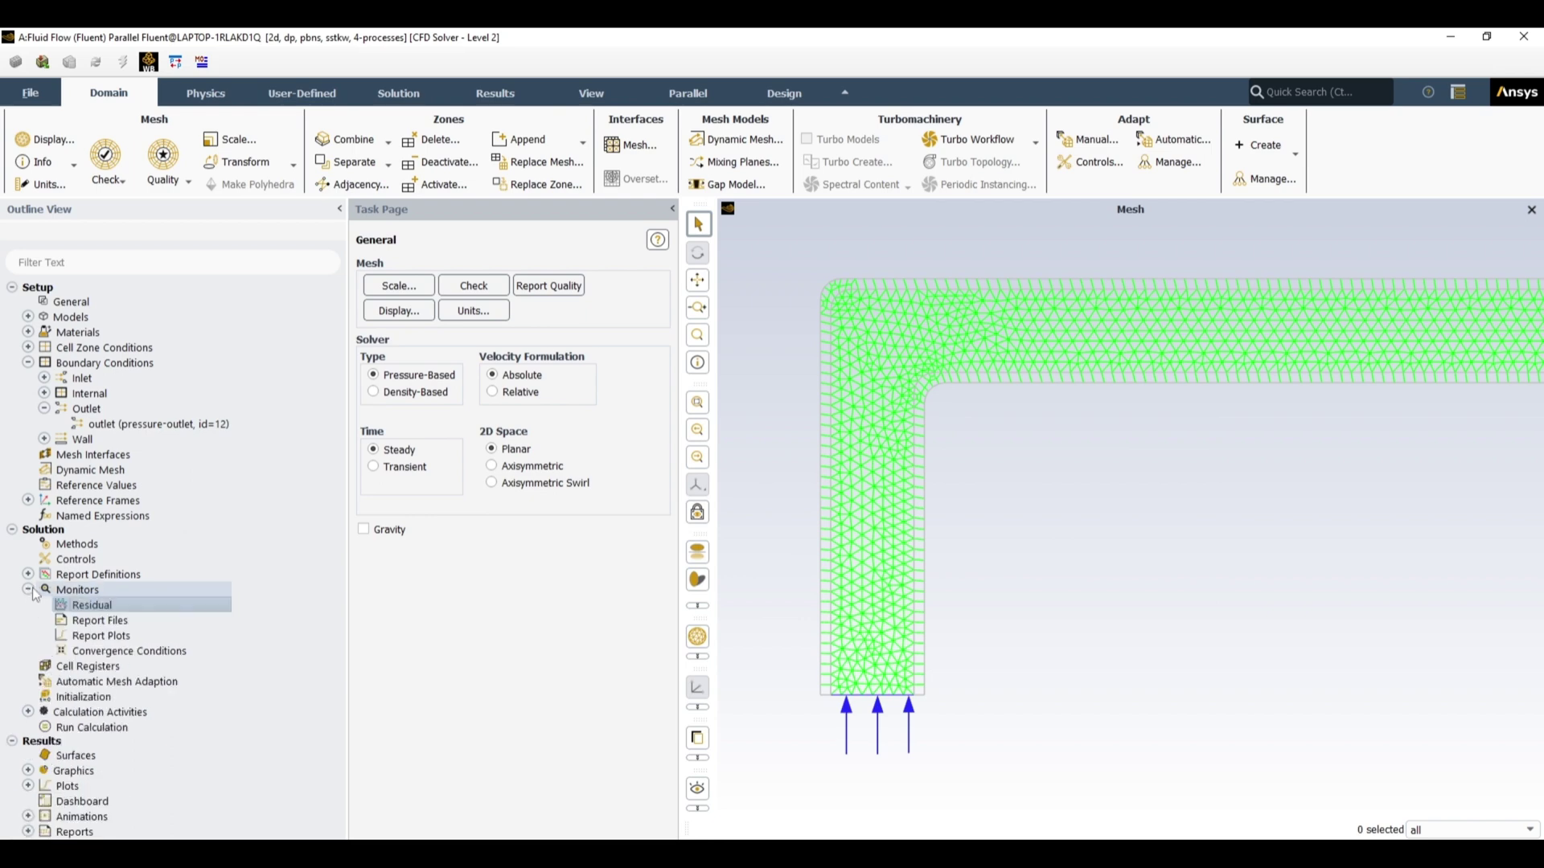
{"action": "left_click", "coordinate": [101, 727]}
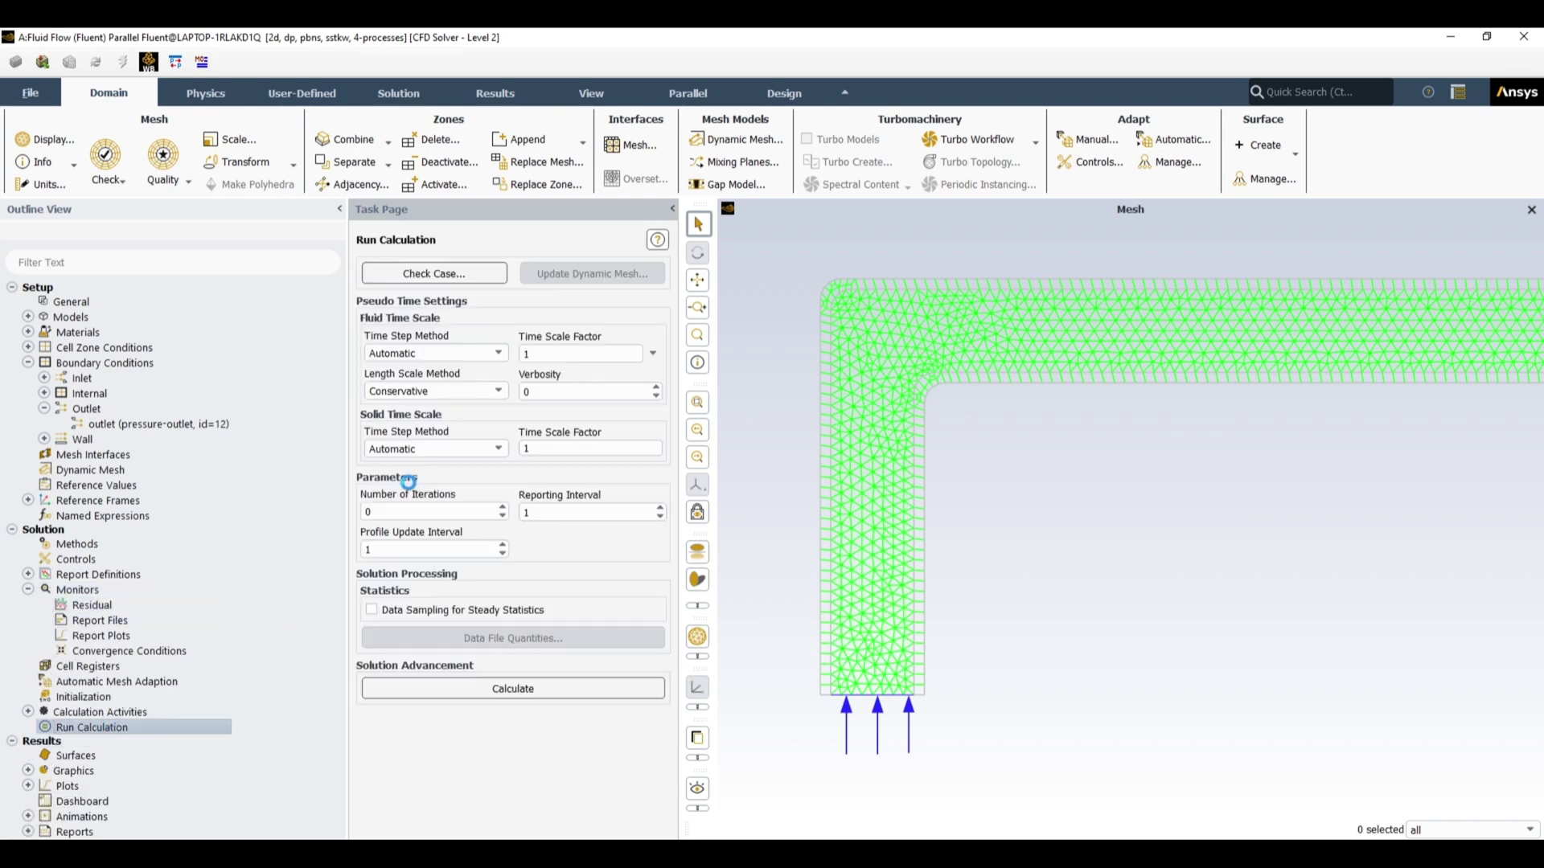
{"action": "double_click", "coordinate": [398, 510]}
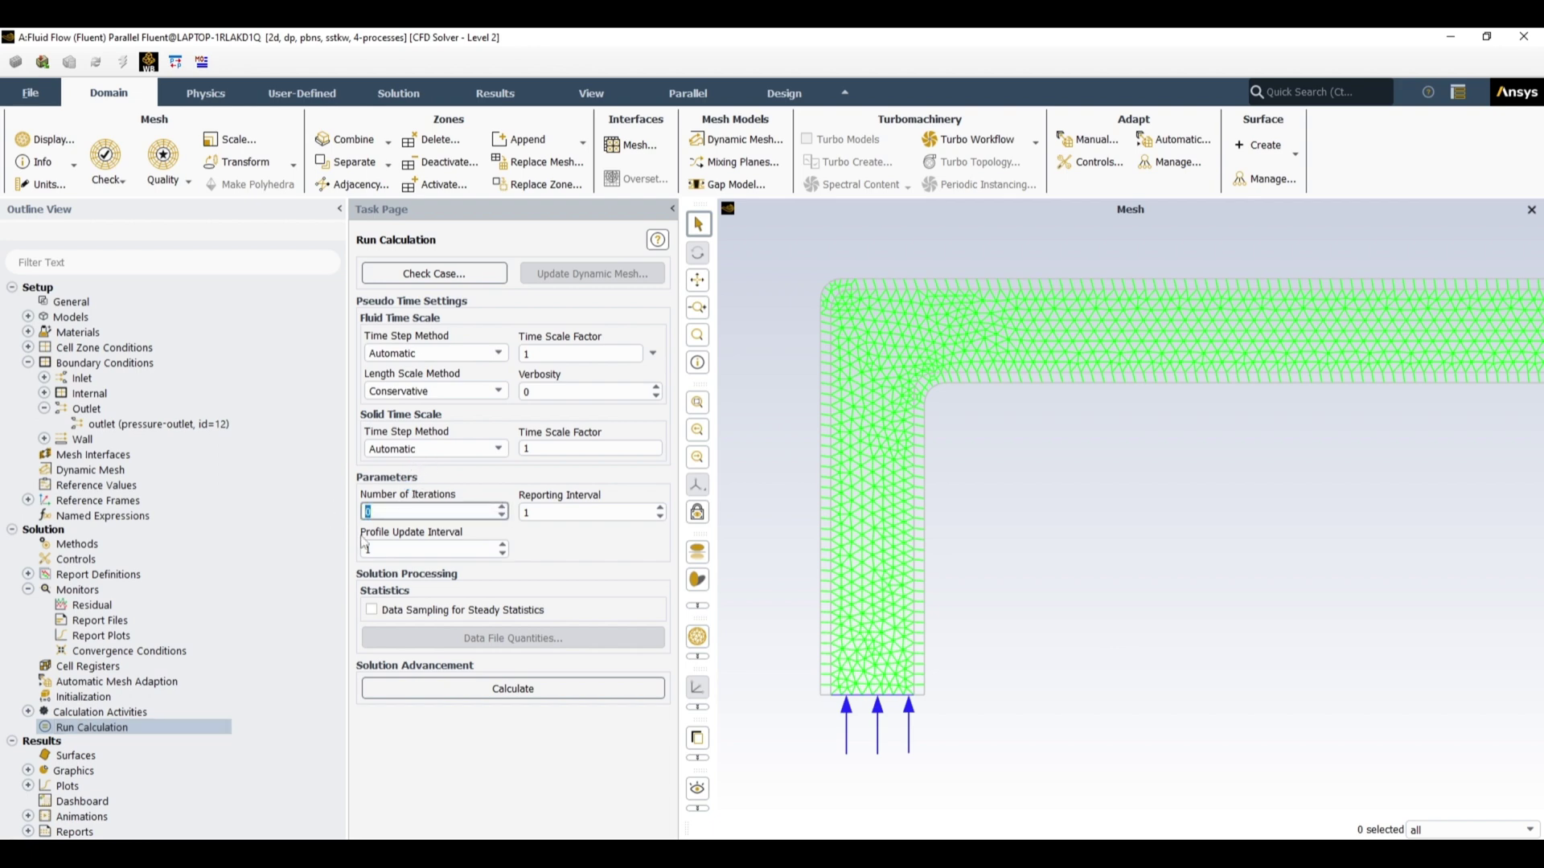
{"action": "type", "text": "100"}
{"action": "left_click_drag", "start_coordinate": [394, 512], "coordinate": [364, 511]}
{"action": "type", "text": "500"}
- Initialize the solution with hybrid initialization, keeping Fluent open after a quit attempt
{"action": "right_click", "coordinate": [84, 704]}
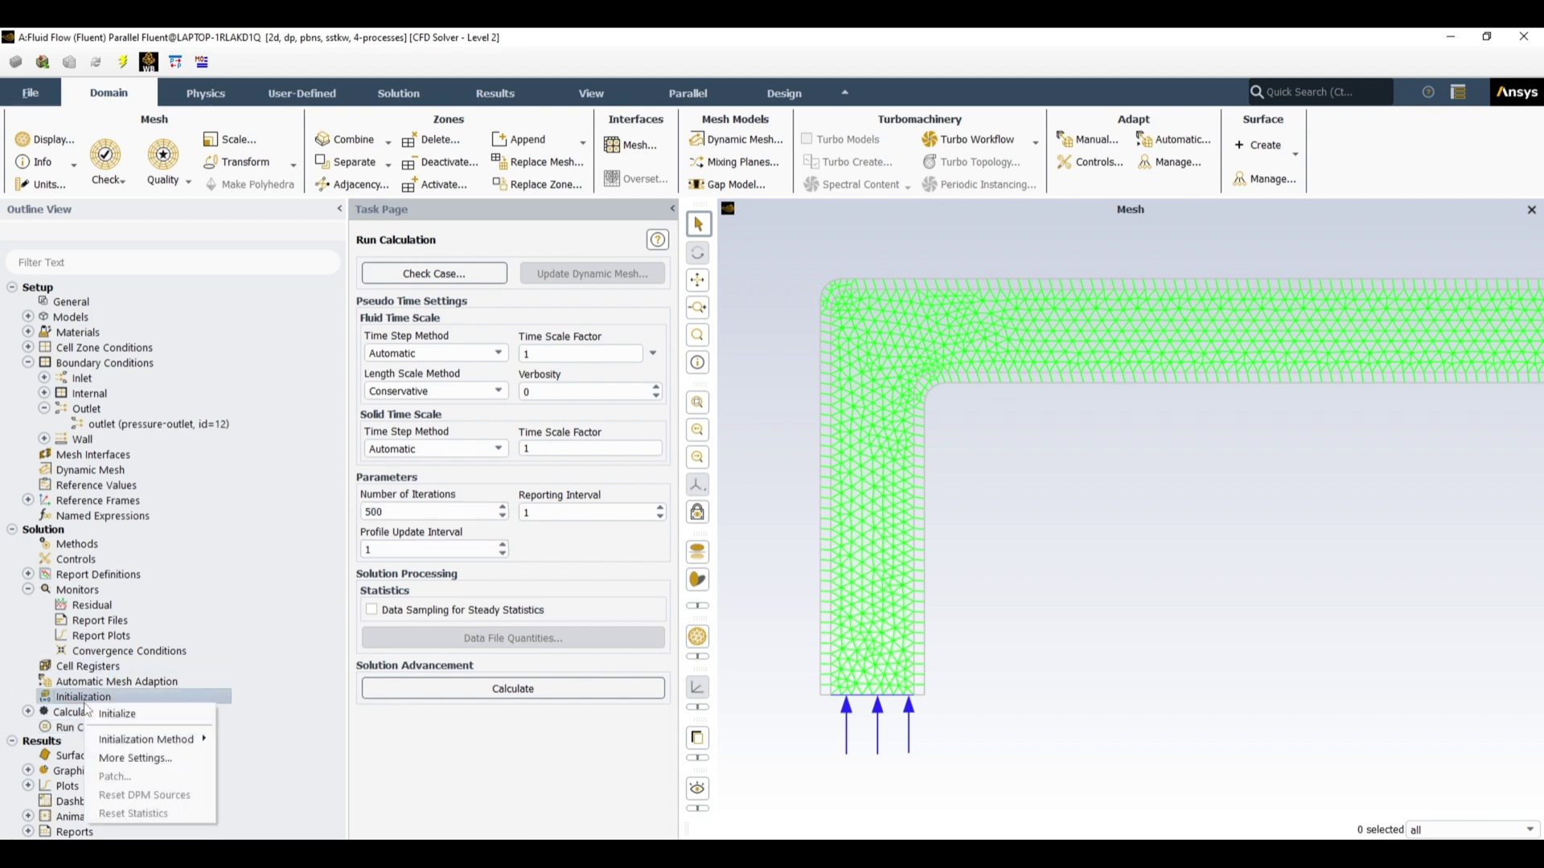
{"action": "left_click", "coordinate": [147, 721]}
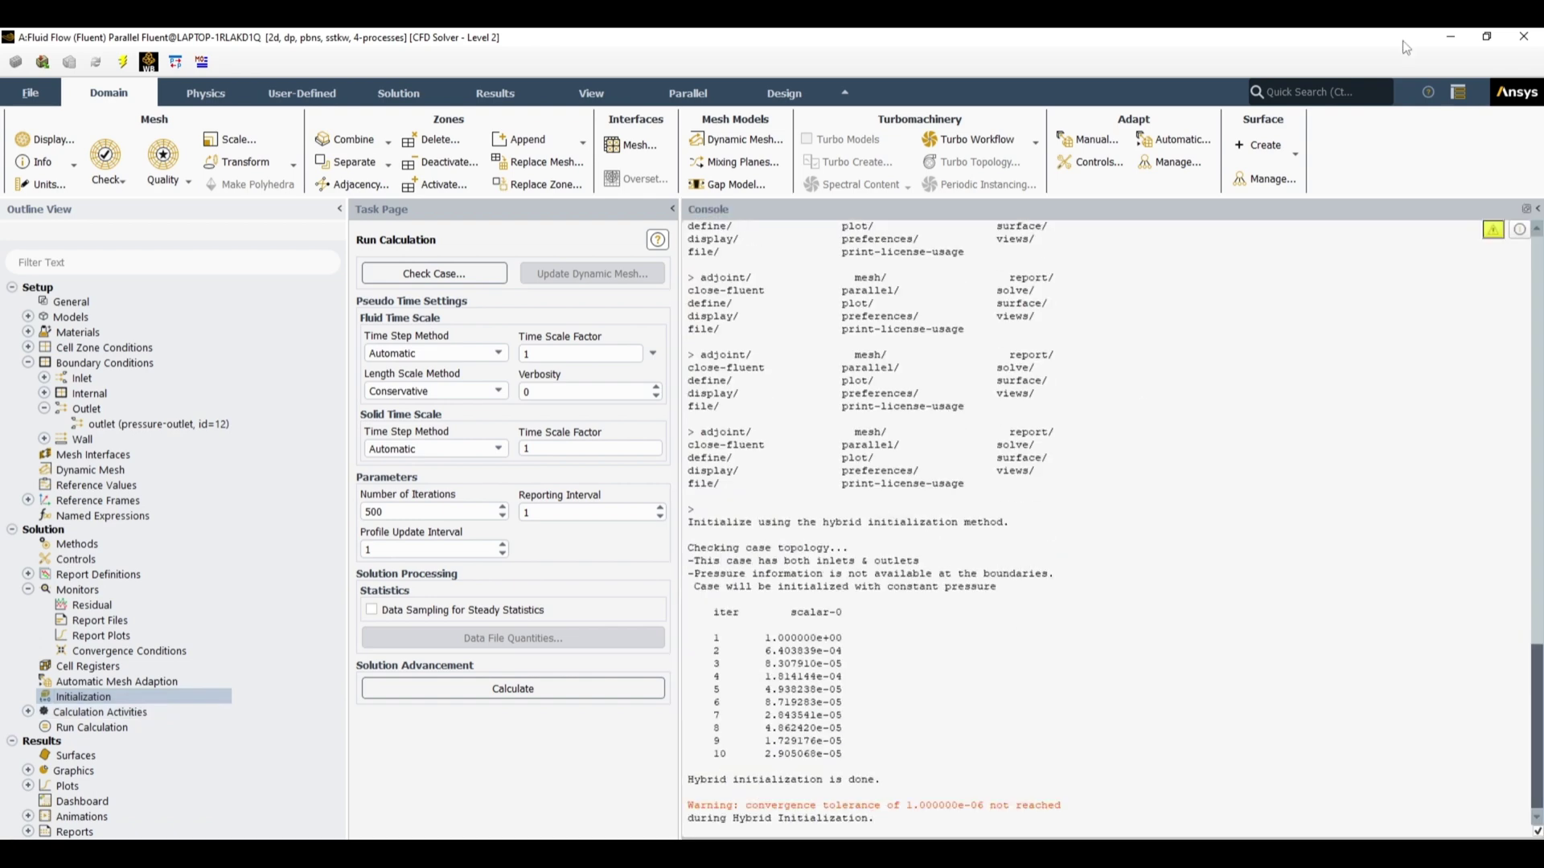
{"action": "left_click", "coordinate": [1523, 37]}
{"action": "left_click", "coordinate": [772, 473]}
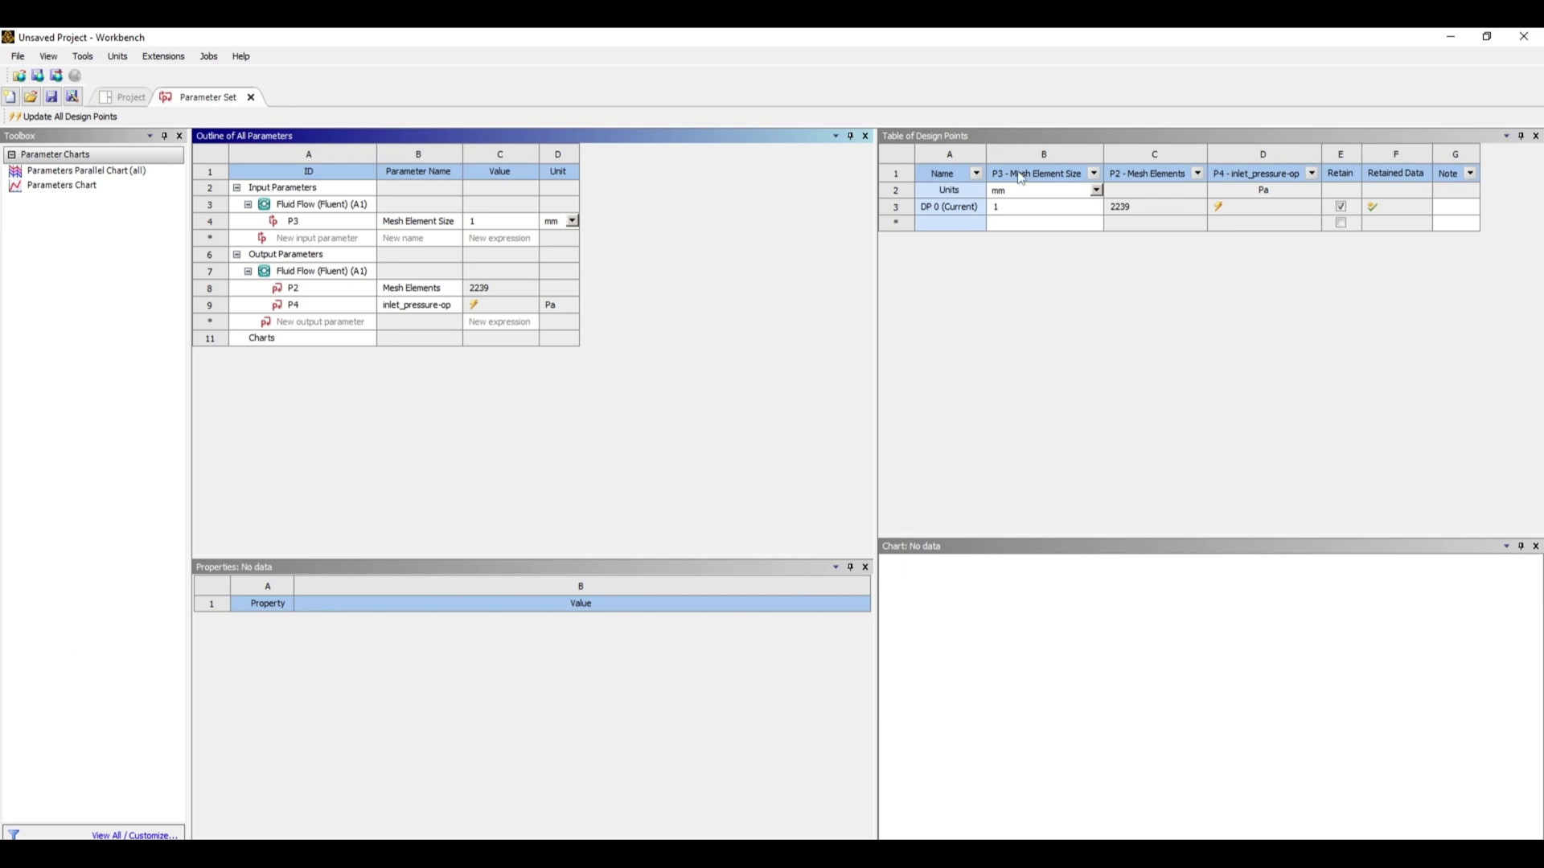
- Enter element sizes 0.8, 0.6, 0.45, 0.4 and 0.3 mm as DP 1–DP 5 in the P3 column
{"action": "left_click_drag", "start_coordinate": [875, 347], "coordinate": [690, 345]}
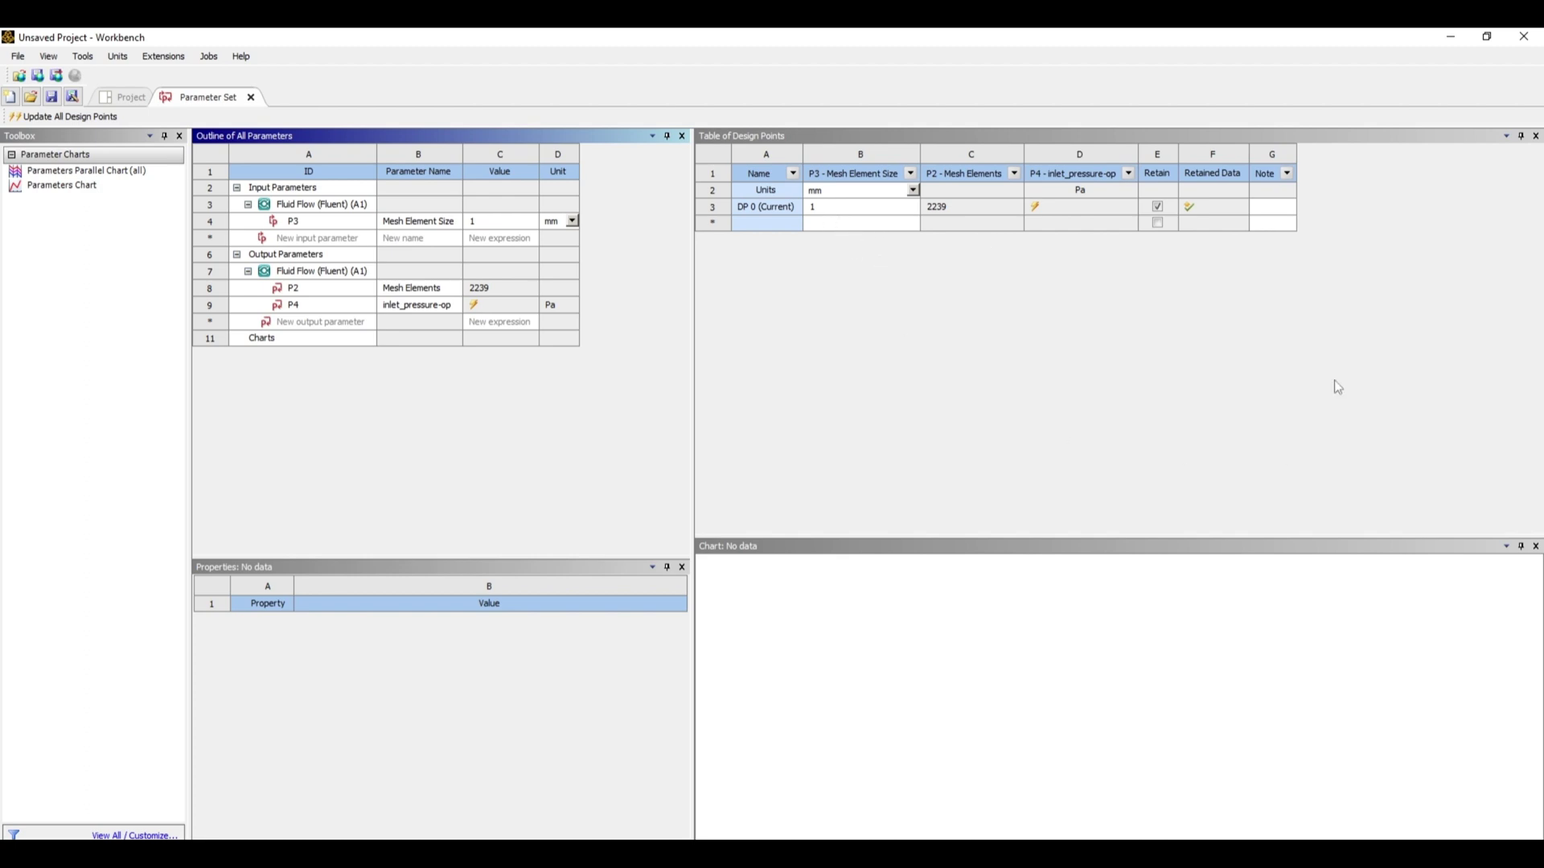
{"action": "left_click", "coordinate": [834, 225]}
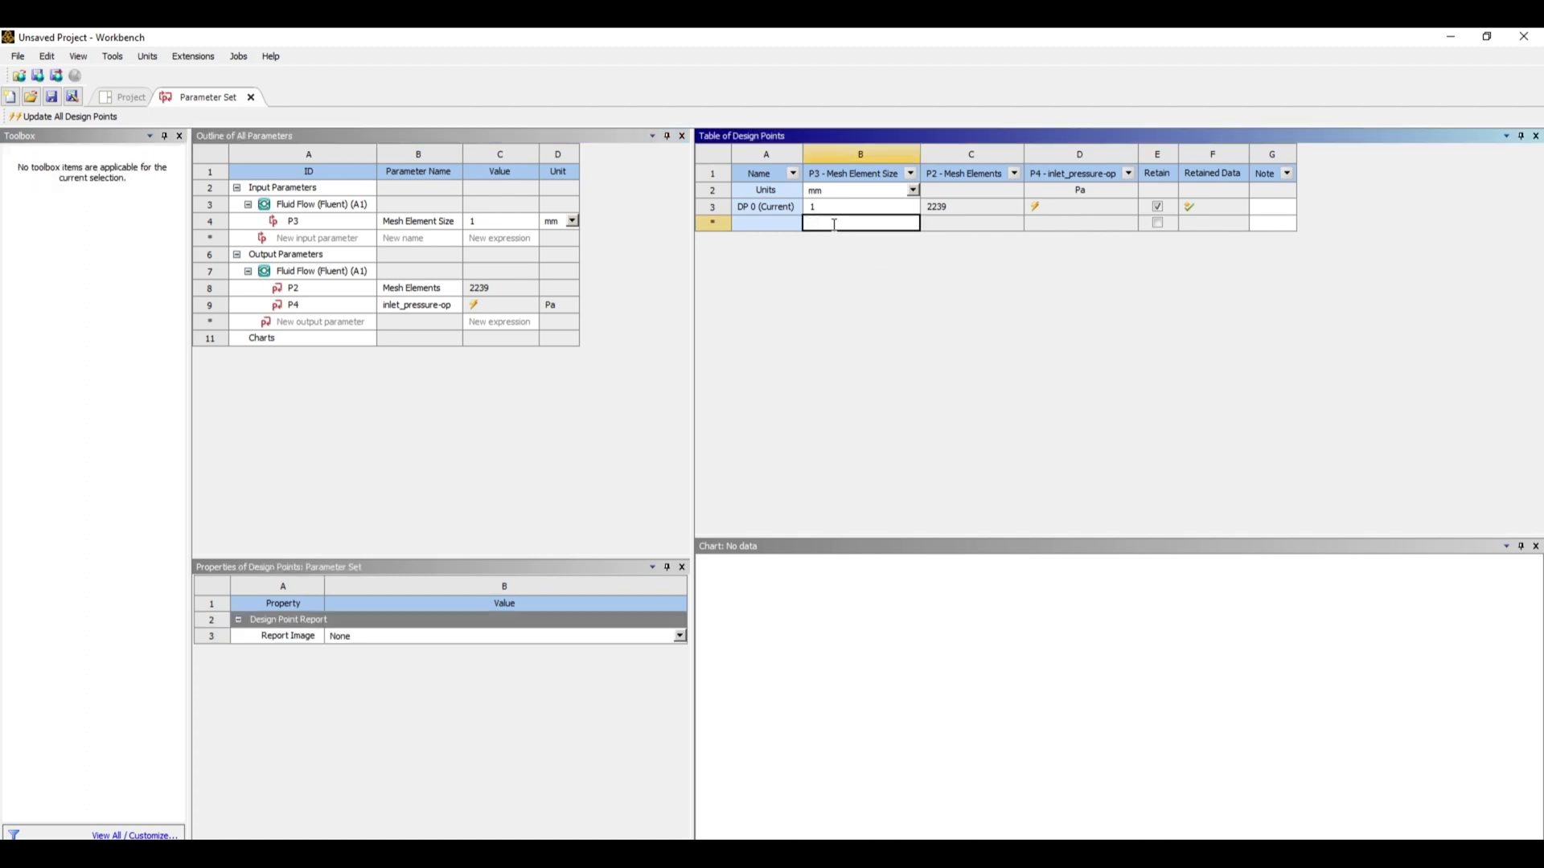
{"action": "type", "text": "0.8"}
{"action": "key", "text": "Return"}
{"action": "type", "text": "0.6"}
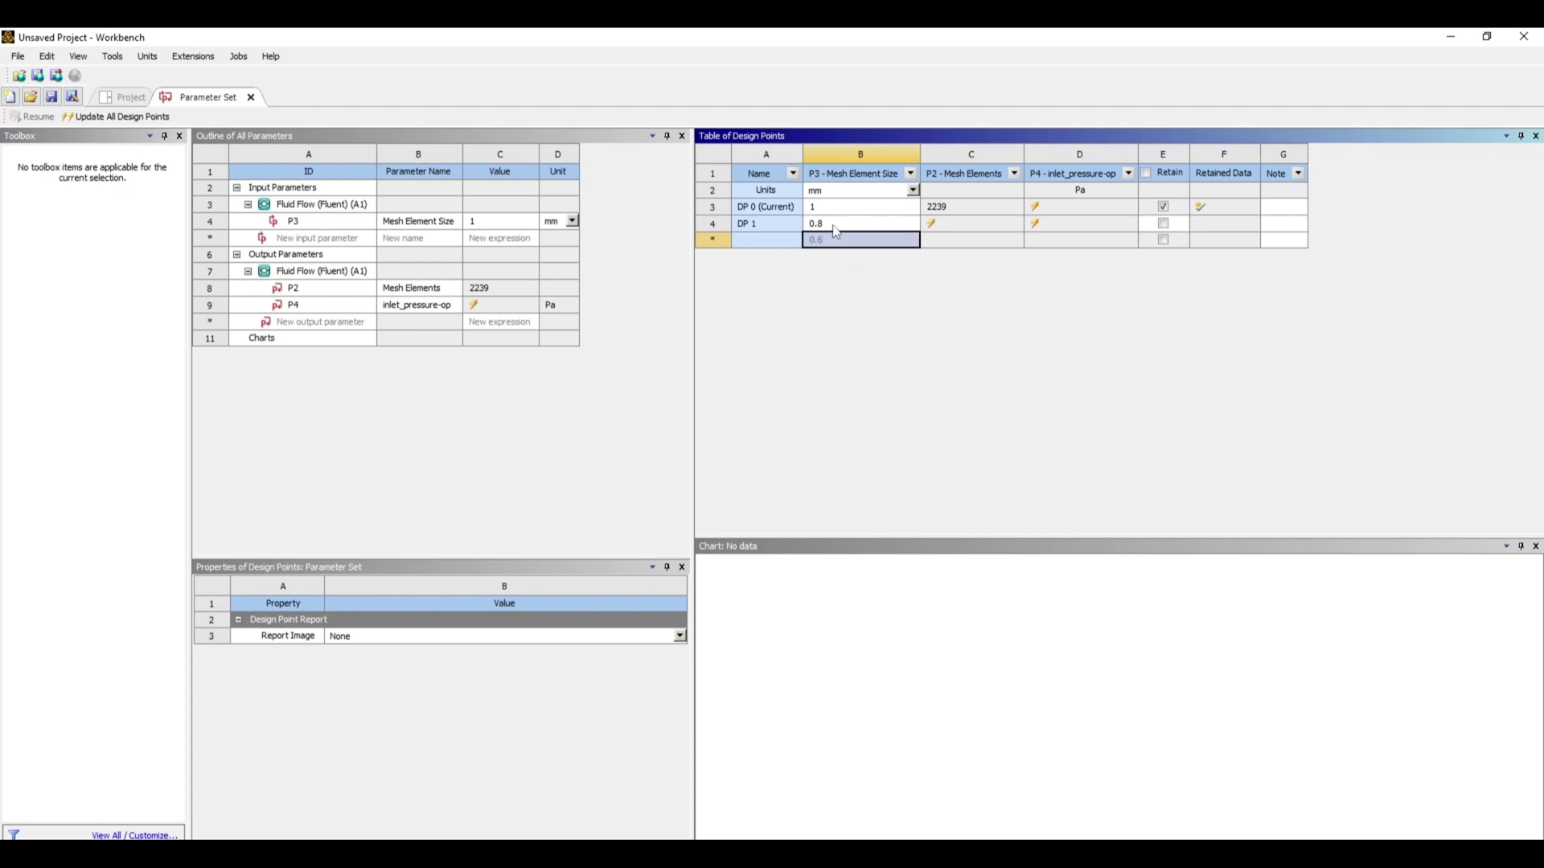
{"action": "key", "text": "Return"}
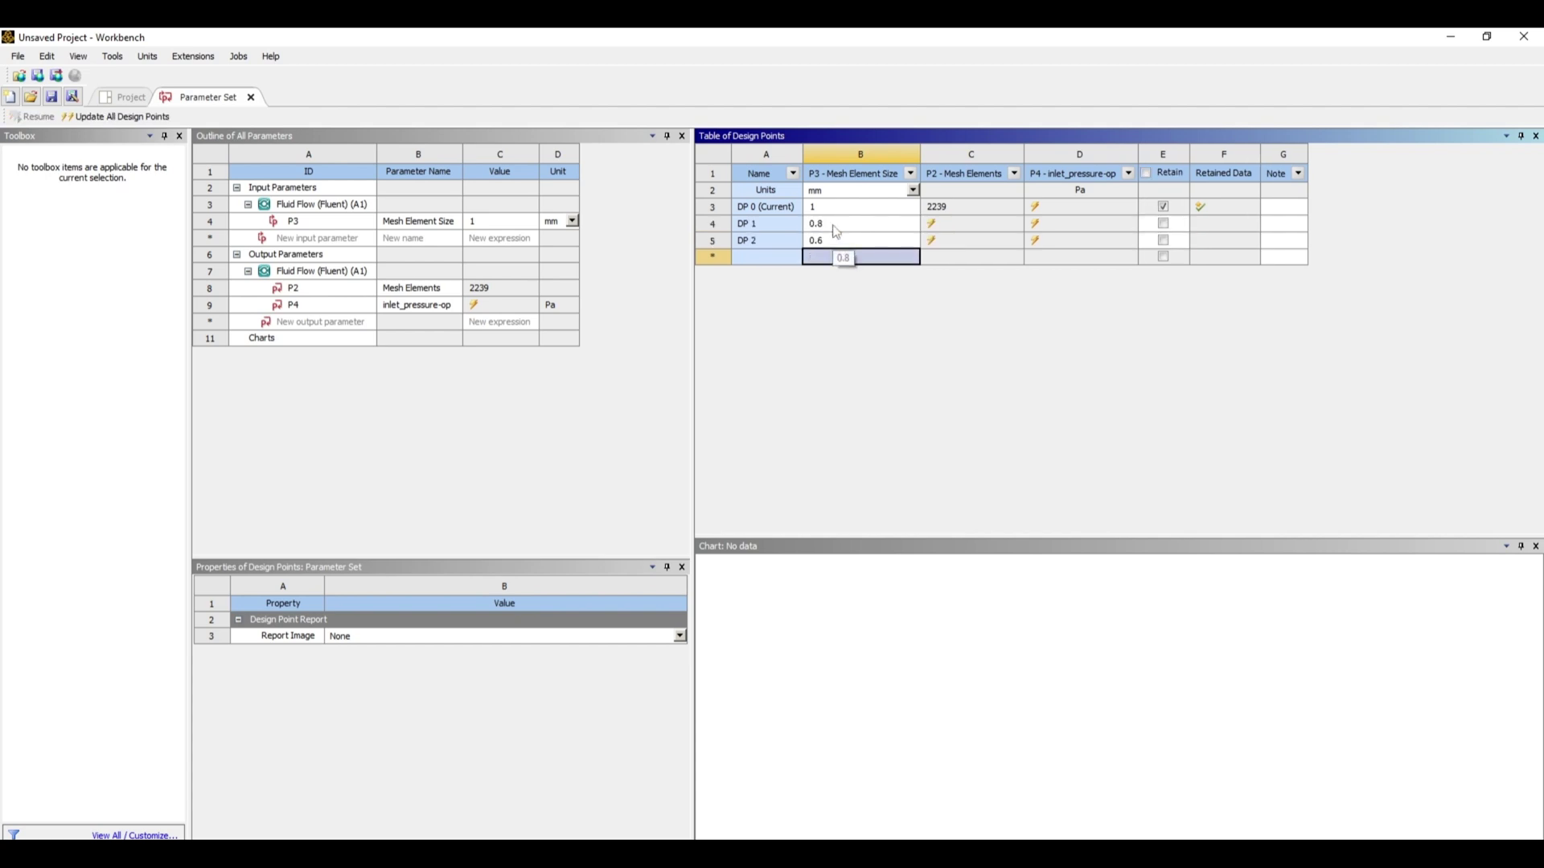
{"action": "type", "text": "0."}
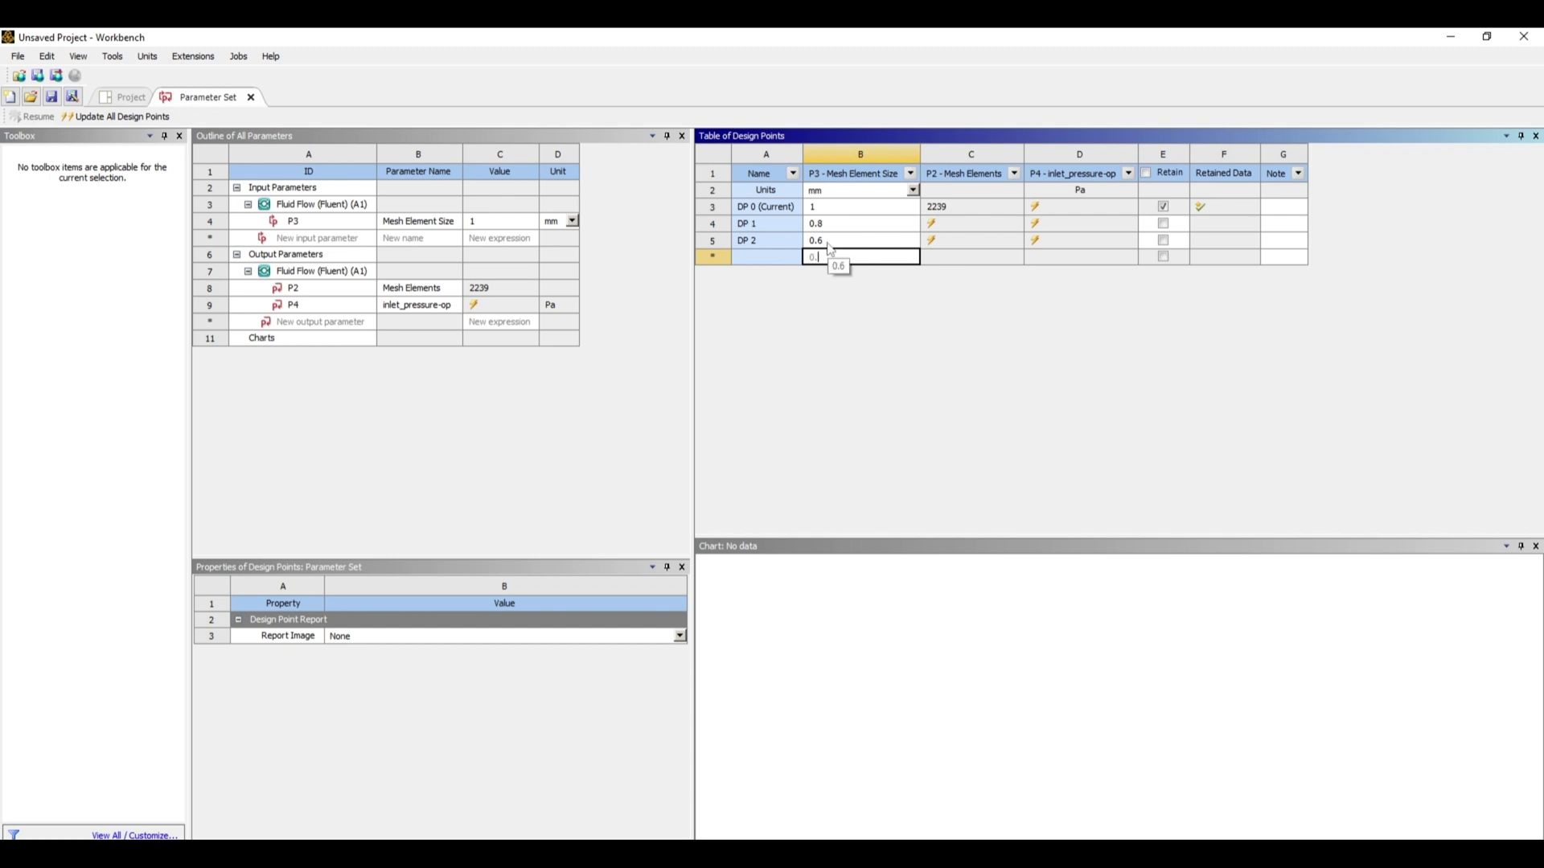
{"action": "type", "text": "45"}
{"action": "key", "text": "Return"}
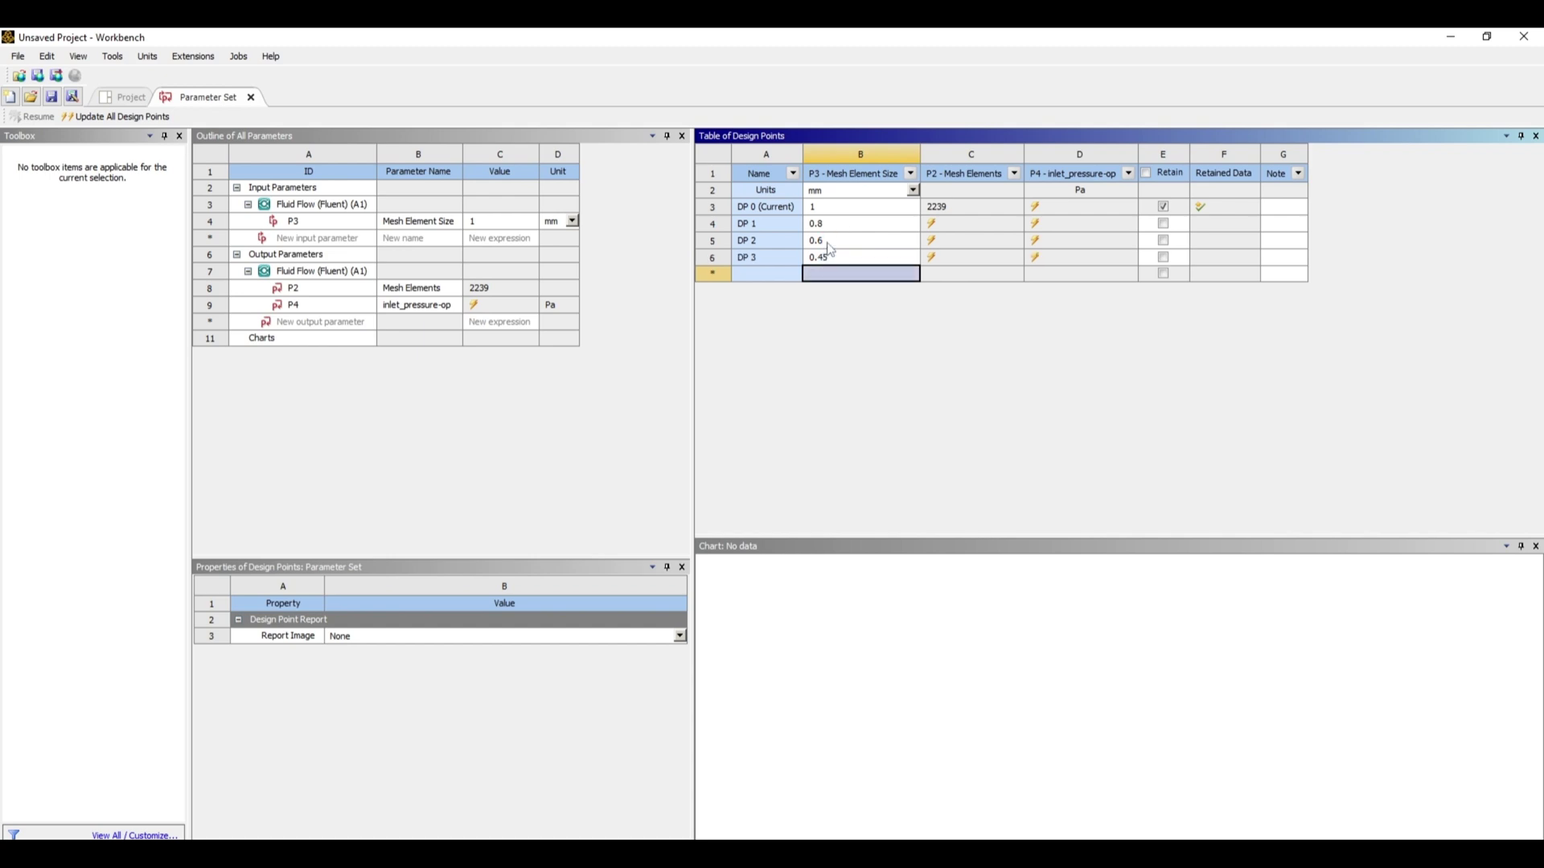
{"action": "type", "text": "0.4"}
{"action": "key", "text": "Return"}
{"action": "type", "text": "0."}
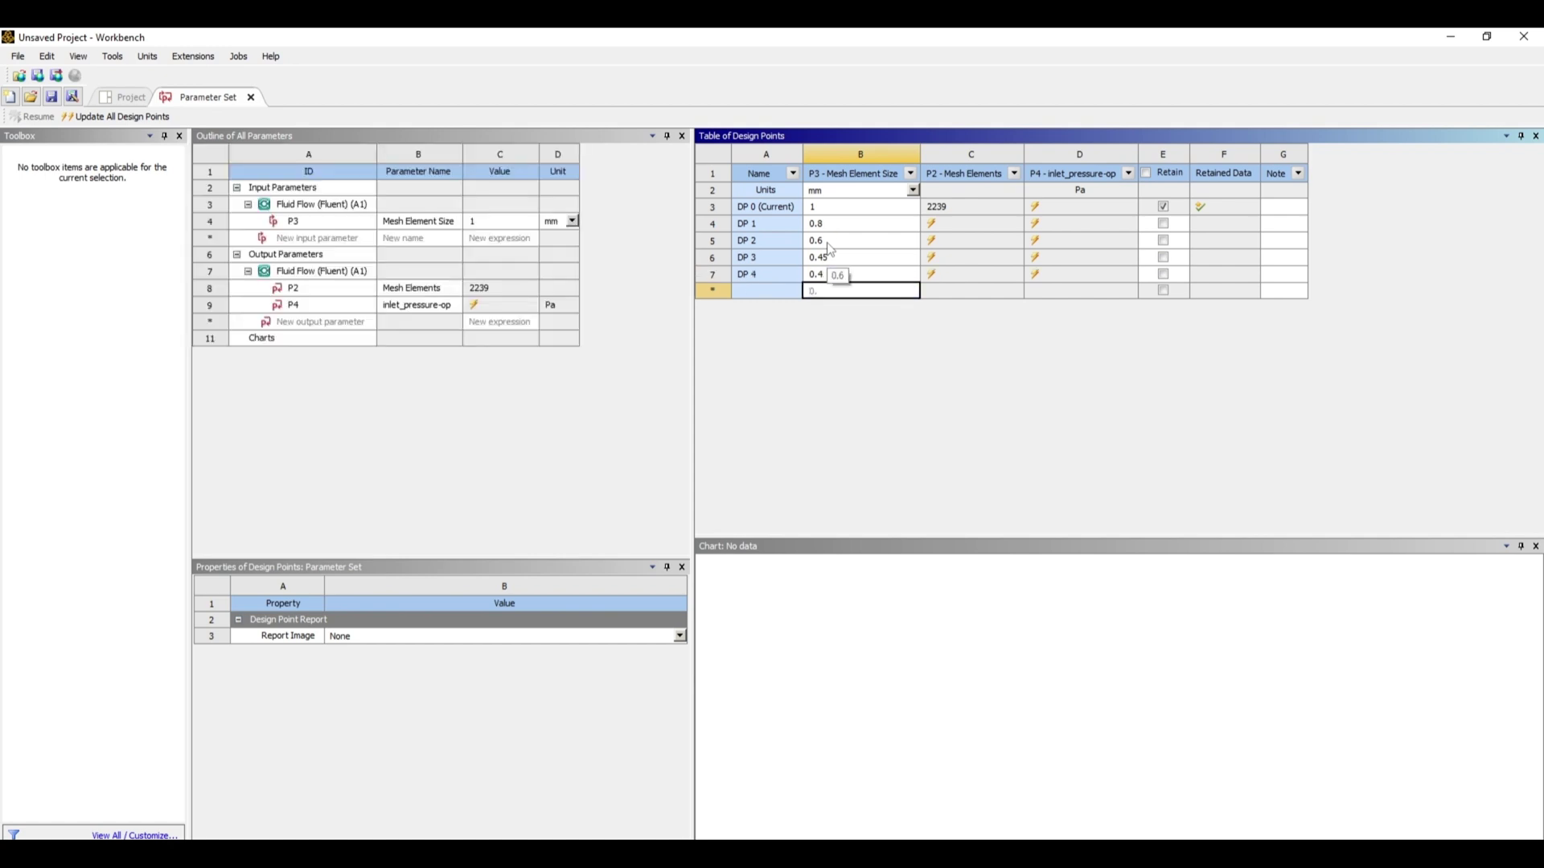
{"action": "type", "text": "3"}
{"action": "key", "text": "Return"}
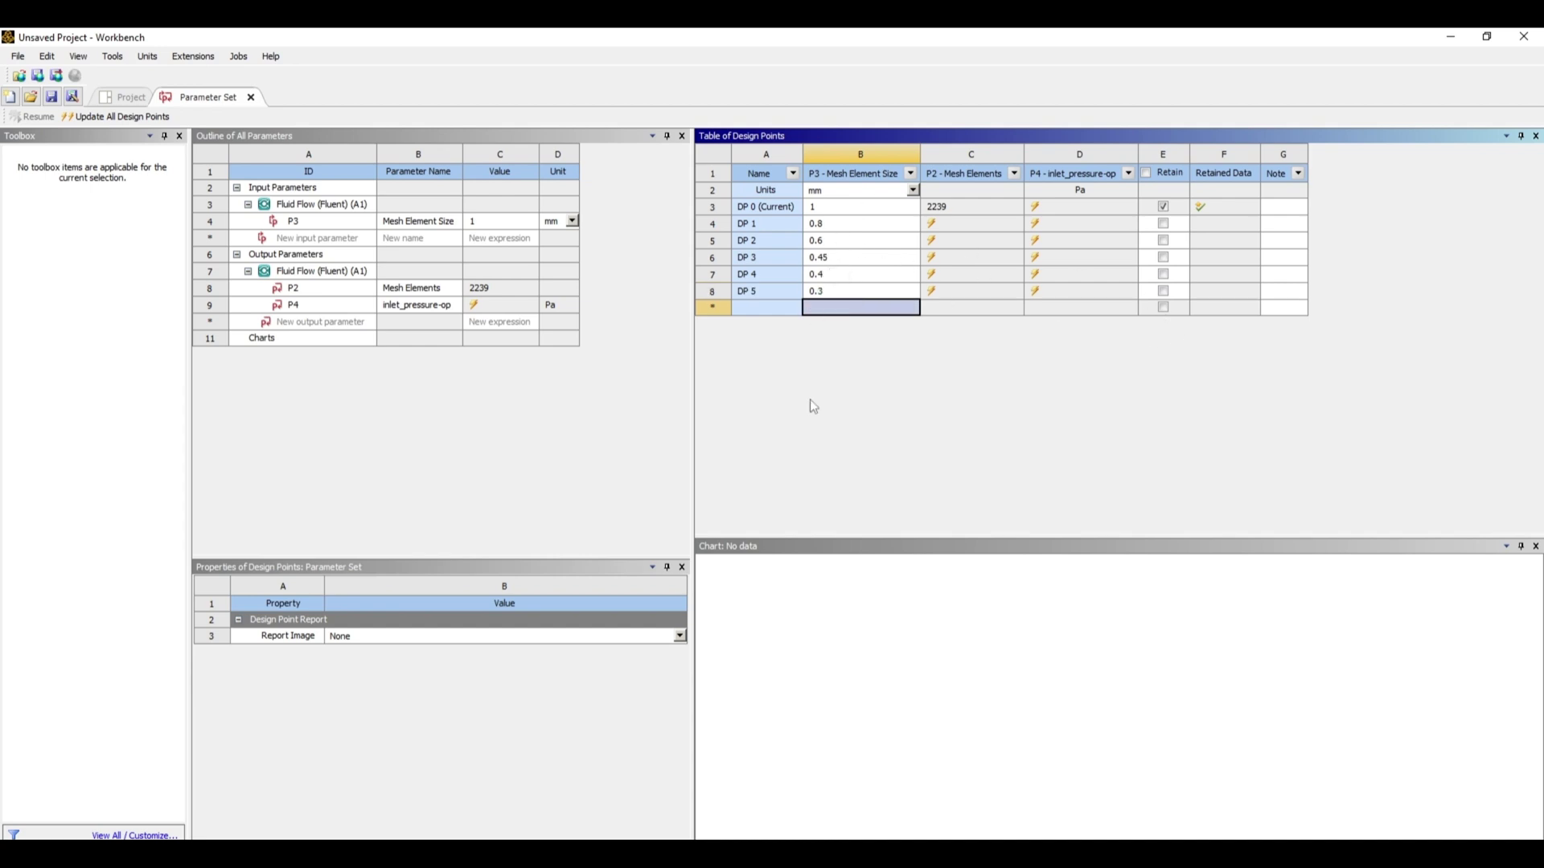
- Update the selected DP 0 design points to start solving
{"action": "left_click", "coordinate": [718, 210]}
{"action": "right_click", "coordinate": [718, 211]}
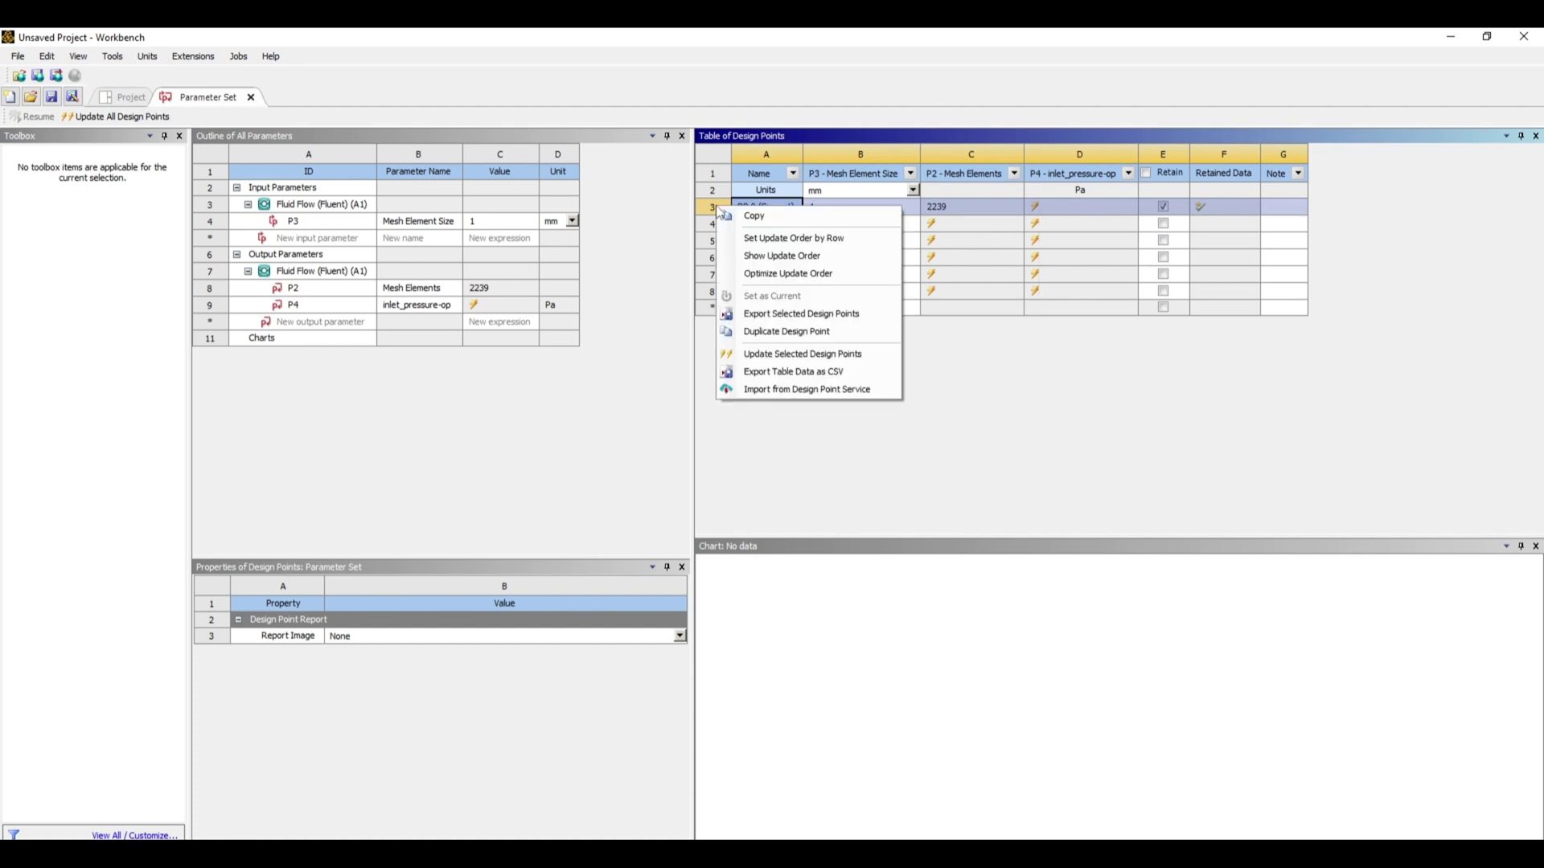
{"action": "left_click", "coordinate": [971, 428]}
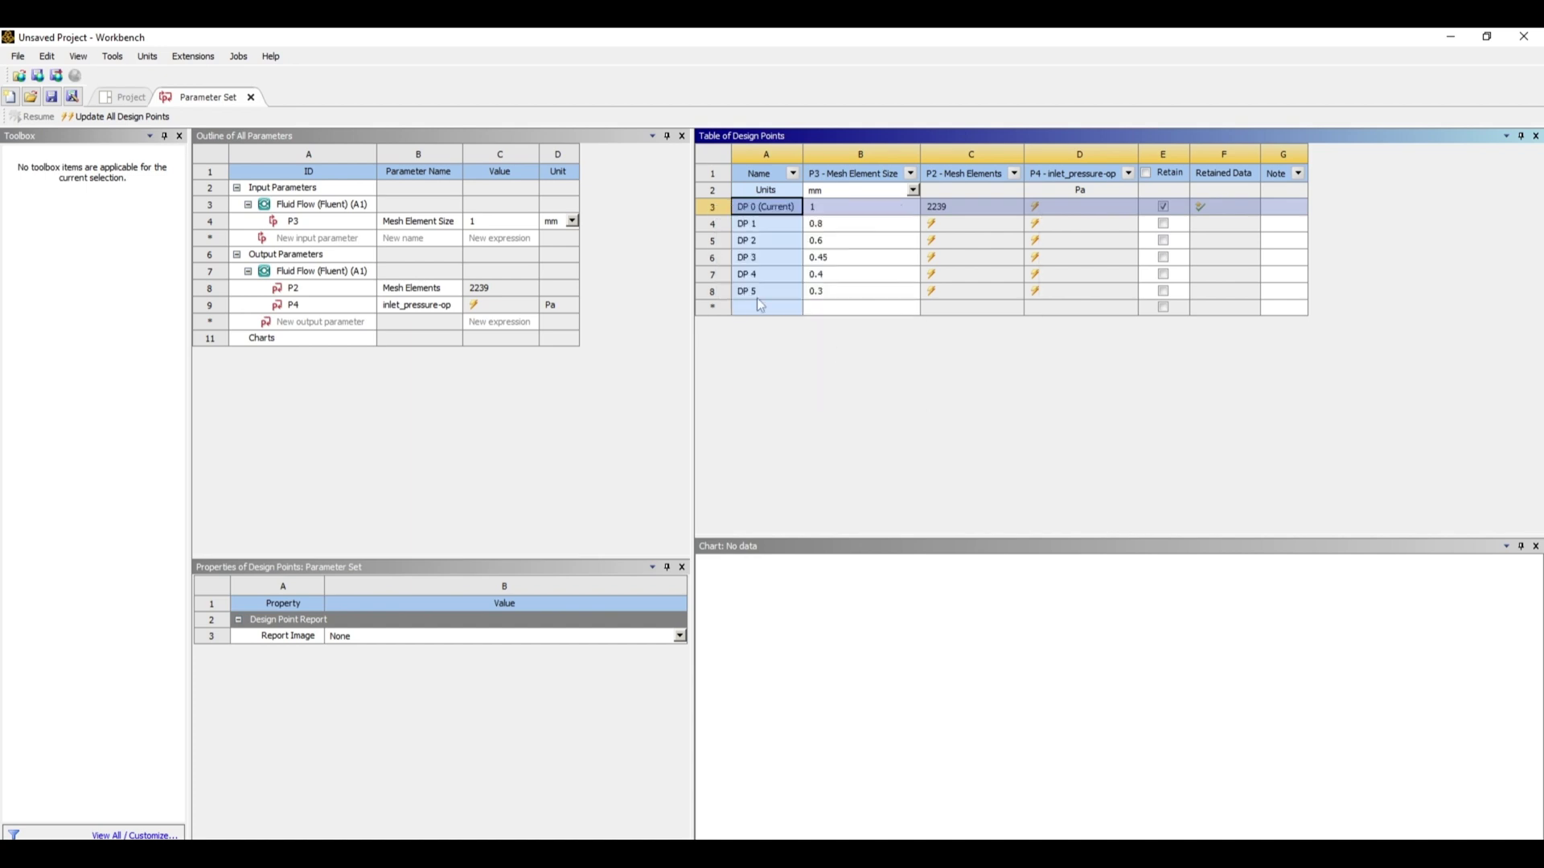
{"action": "right_click", "coordinate": [707, 211]}
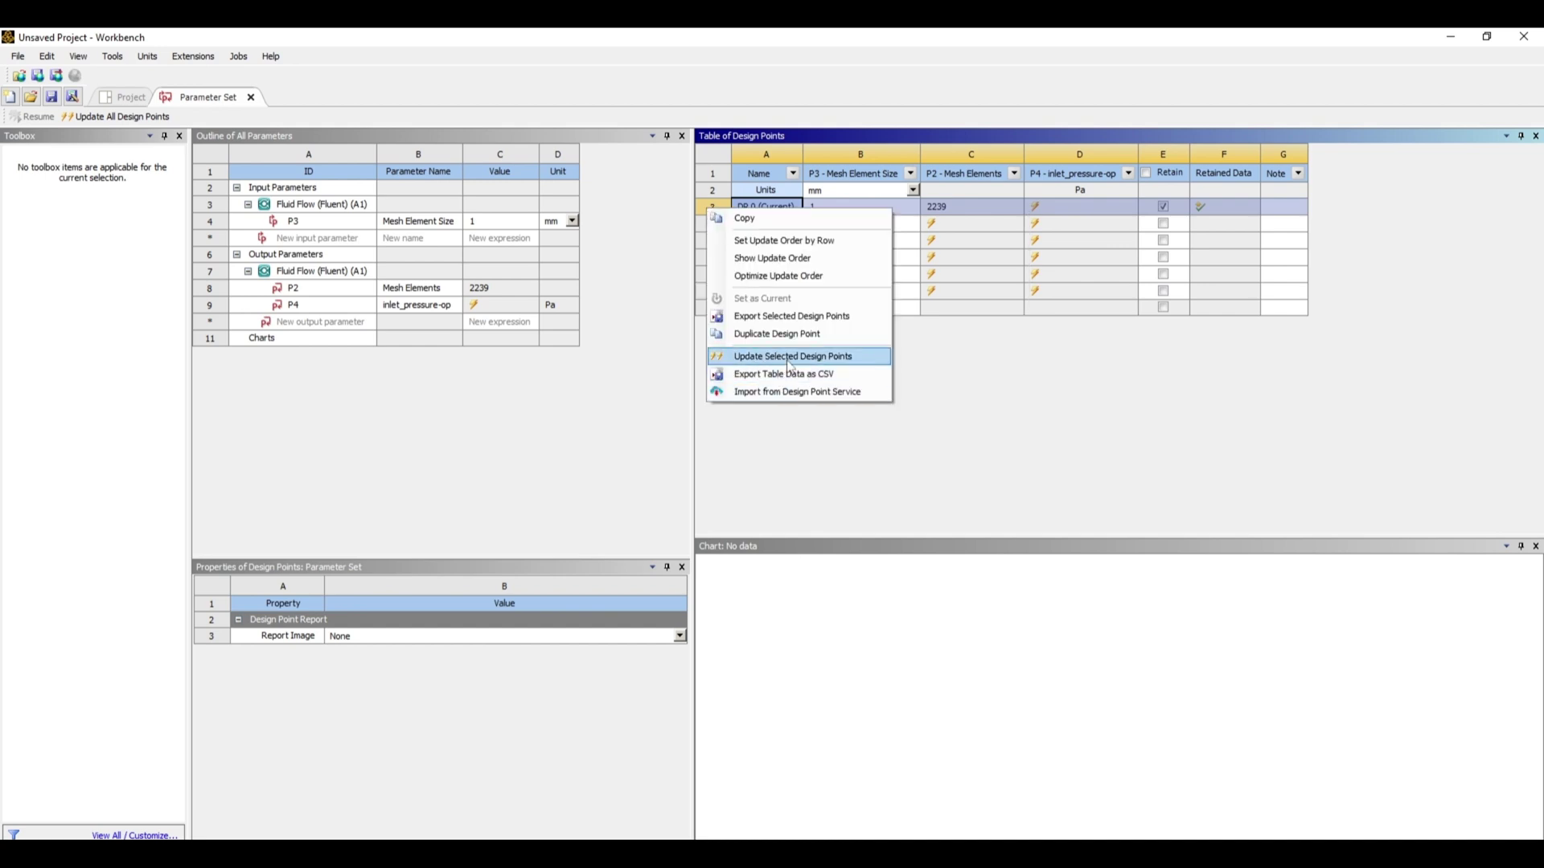
{"action": "left_click", "coordinate": [791, 359]}
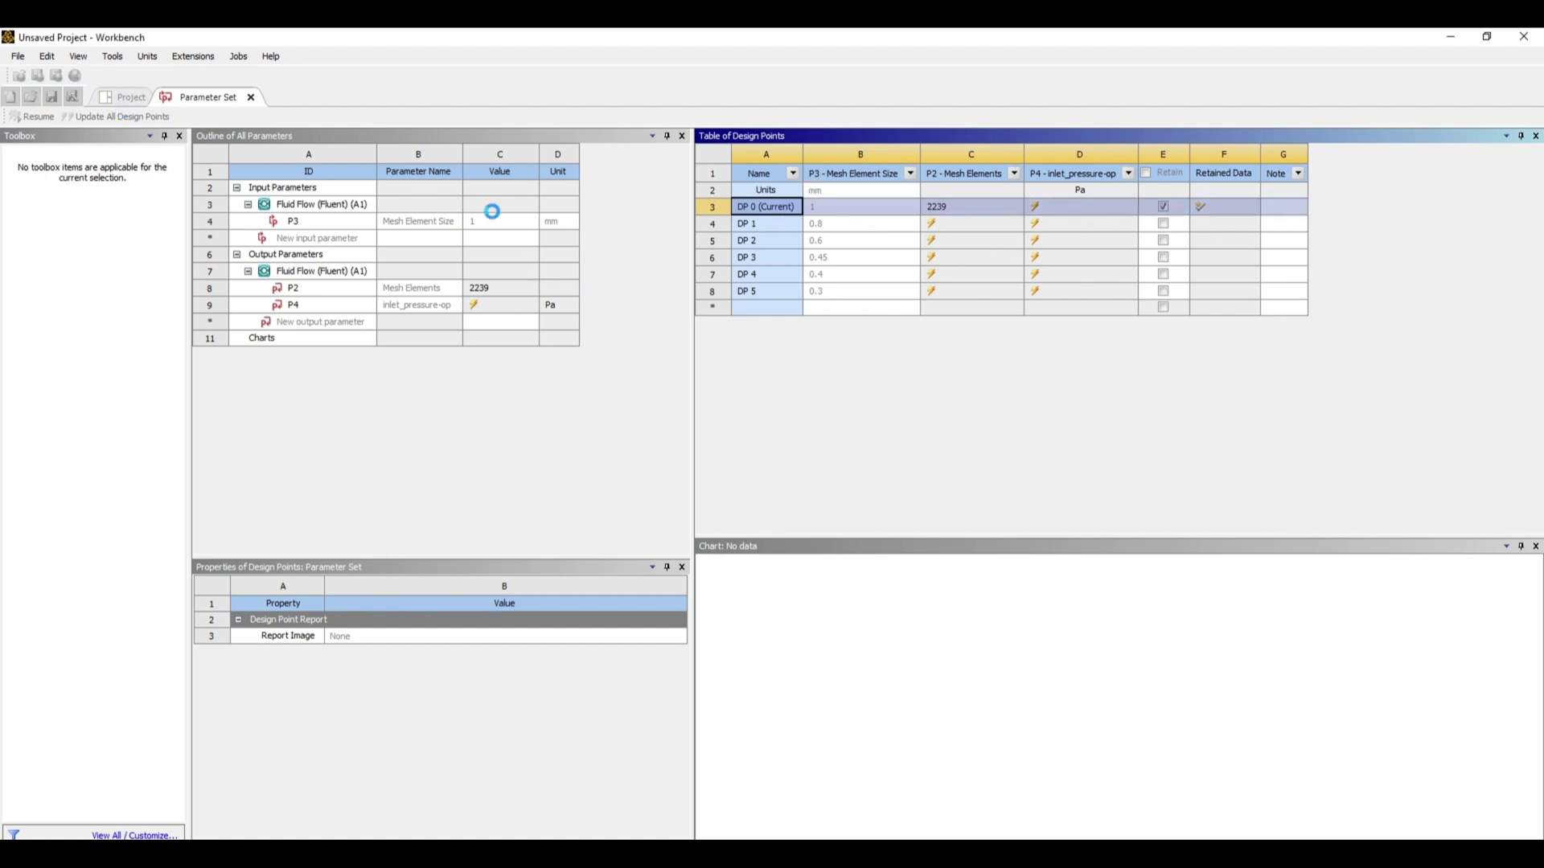
- Show live solution monitoring for the Solution cell on the Project schematic
{"action": "left_click", "coordinate": [125, 98]}
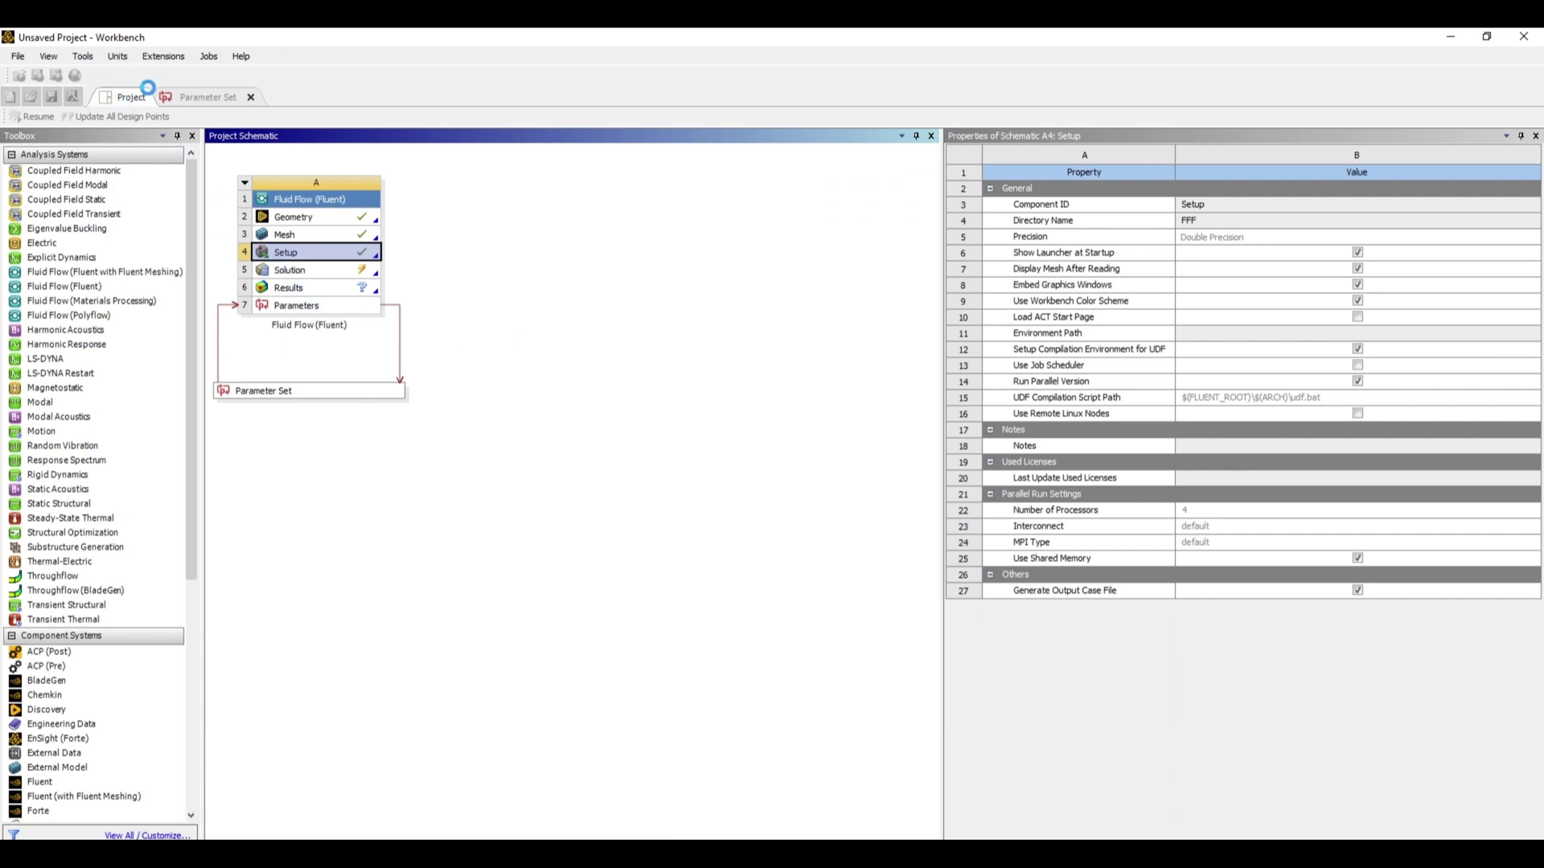
{"action": "right_click", "coordinate": [303, 270]}
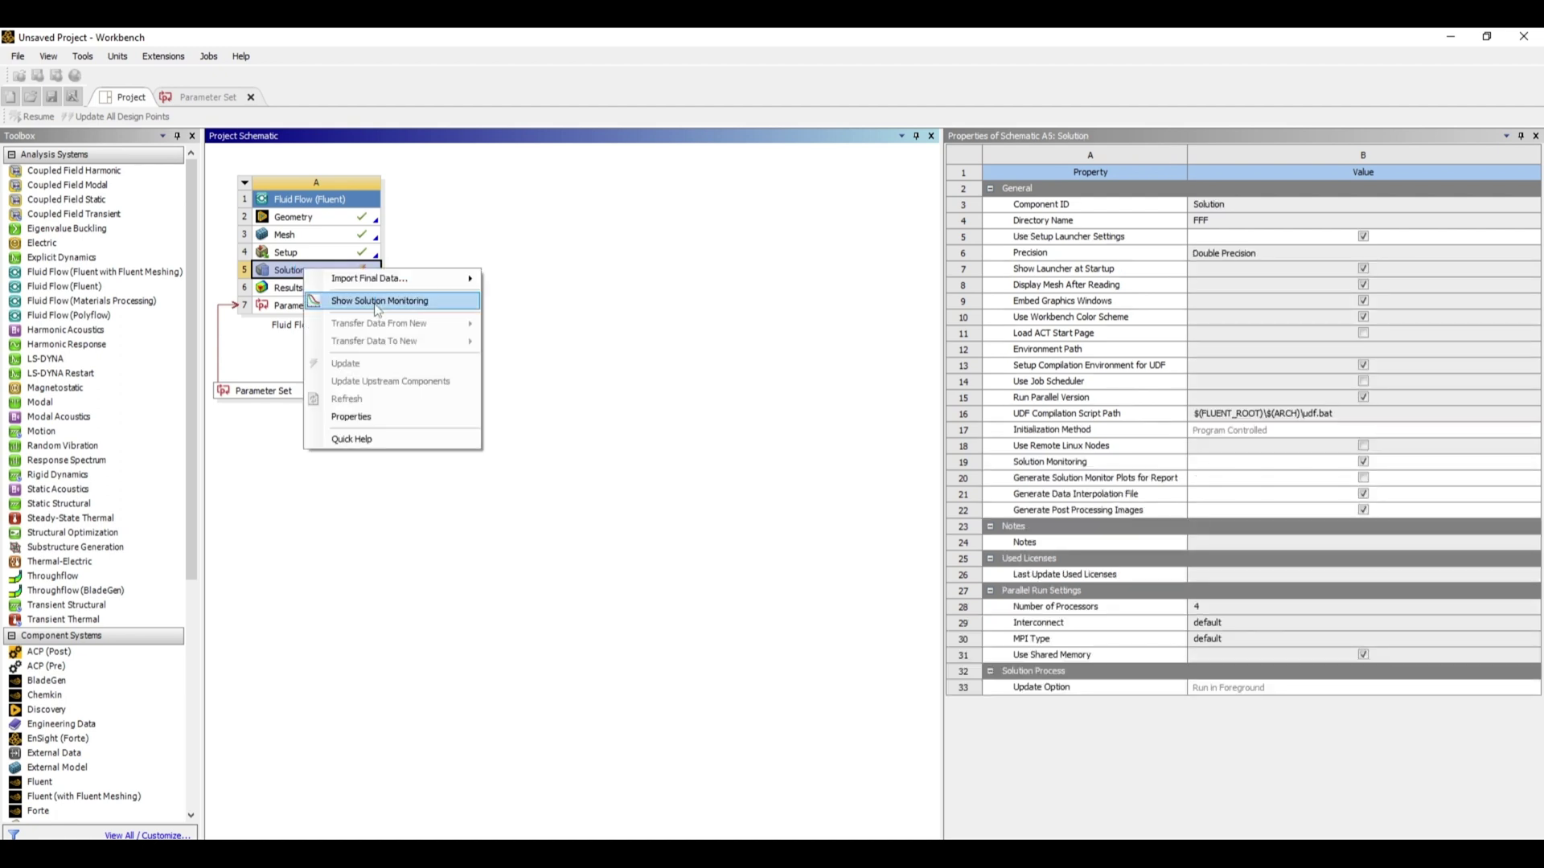
{"action": "left_click", "coordinate": [377, 302]}
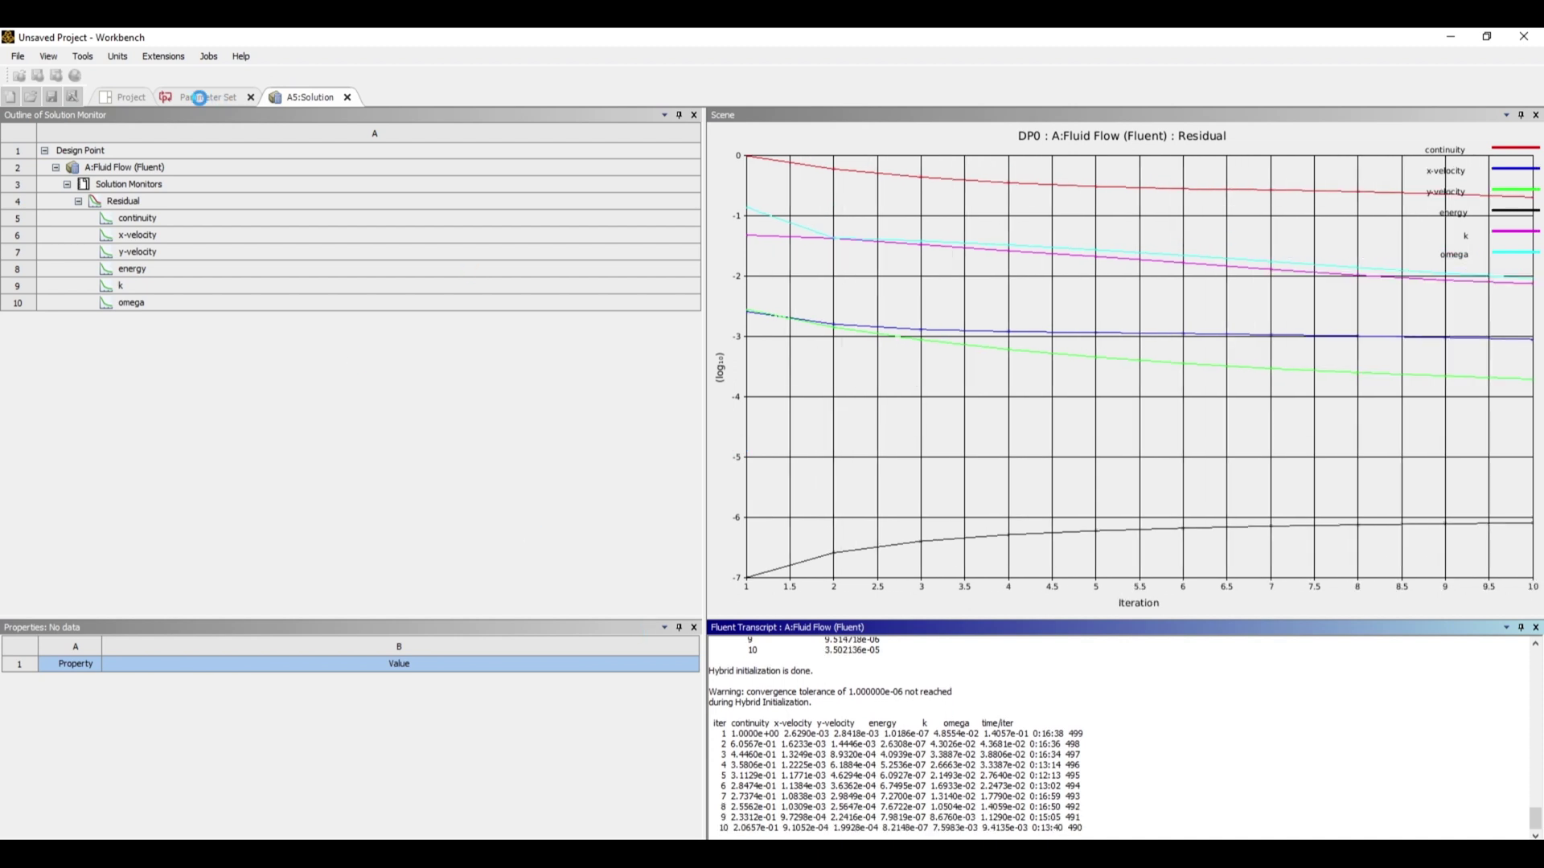
- Check the solve across the Parameter Set and residual monitor, then switch to Excel Book1
{"action": "left_click", "coordinate": [202, 98]}
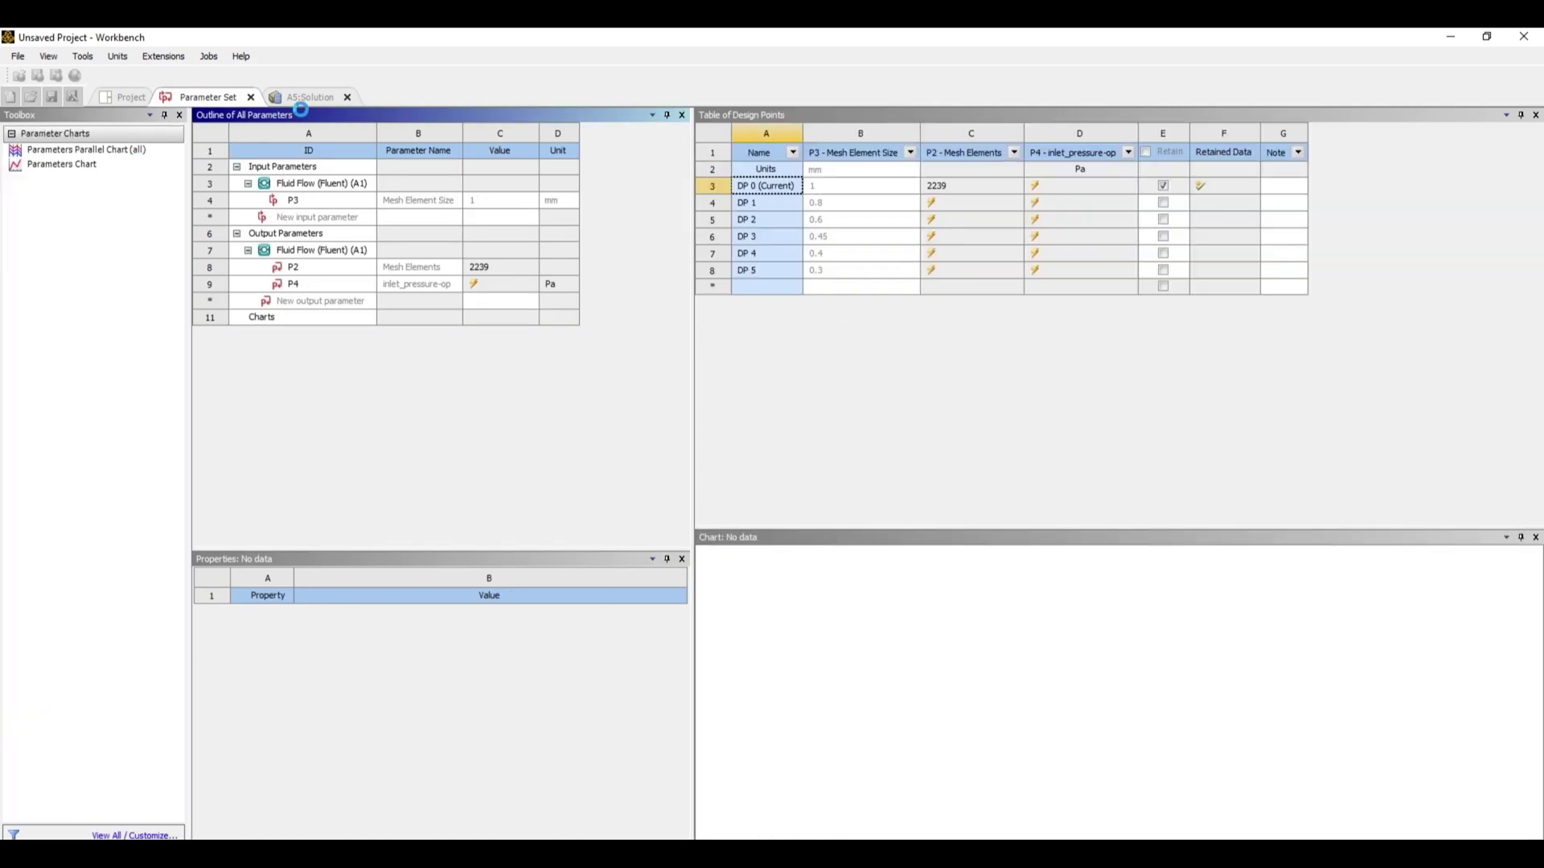
{"action": "left_click", "coordinate": [304, 98]}
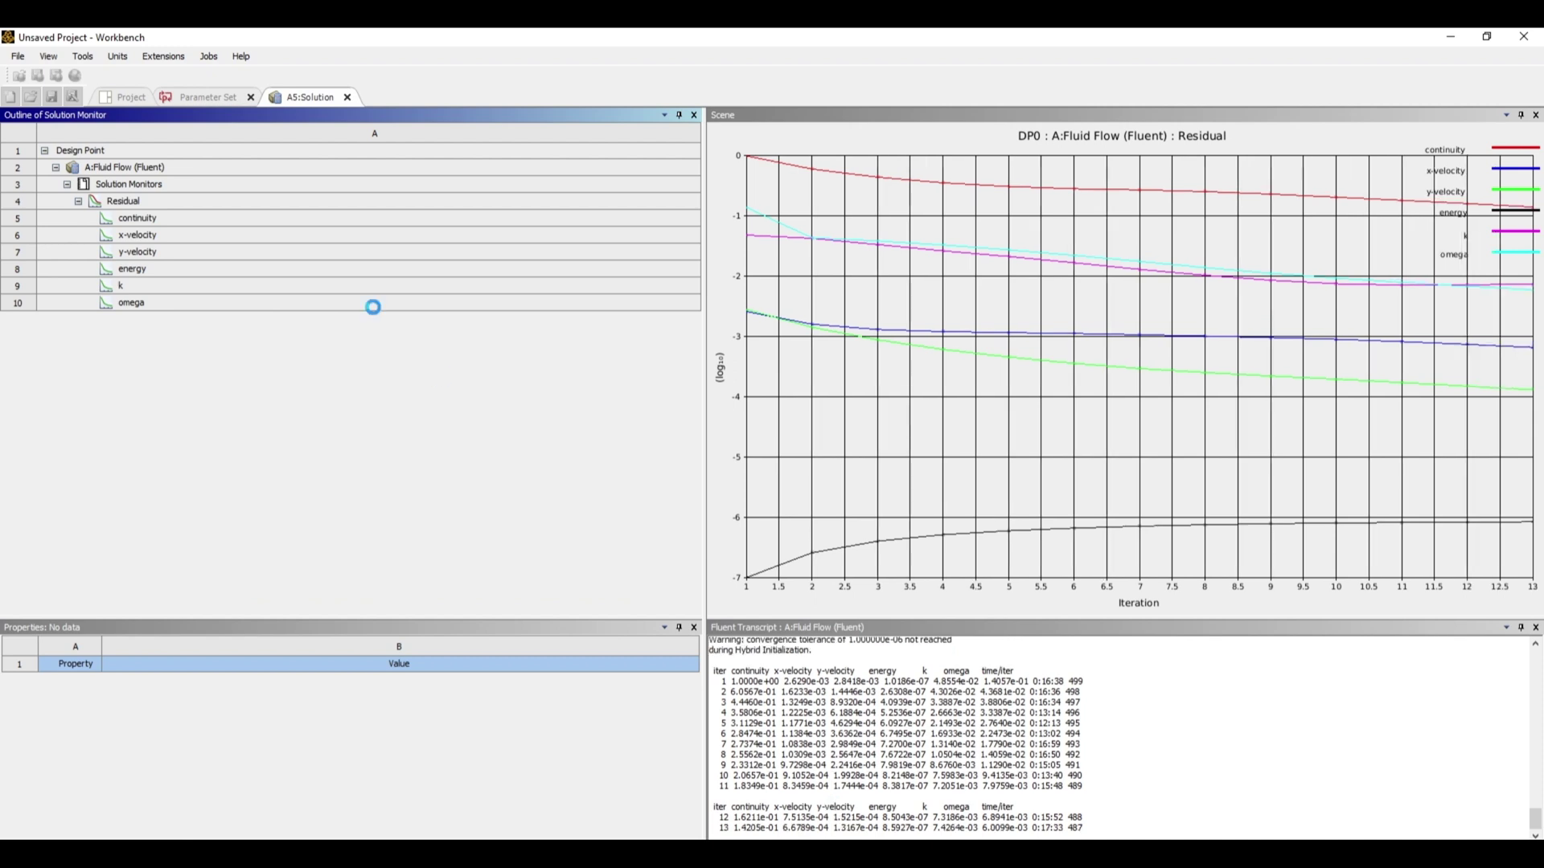
{"action": "left_click", "coordinate": [193, 94]}
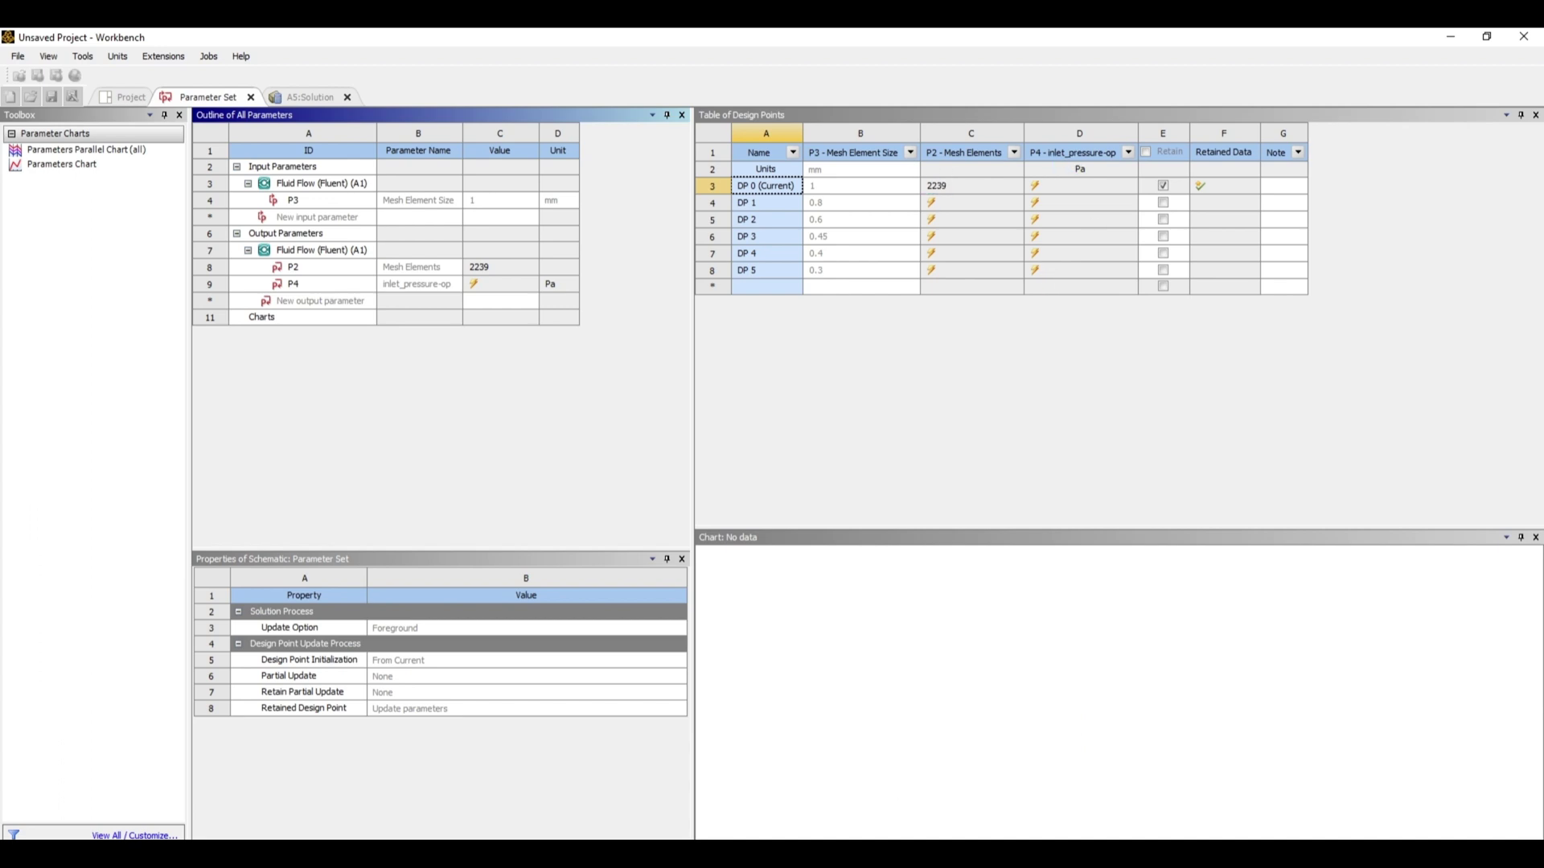
{"action": "key", "text": "alt+Tab"}
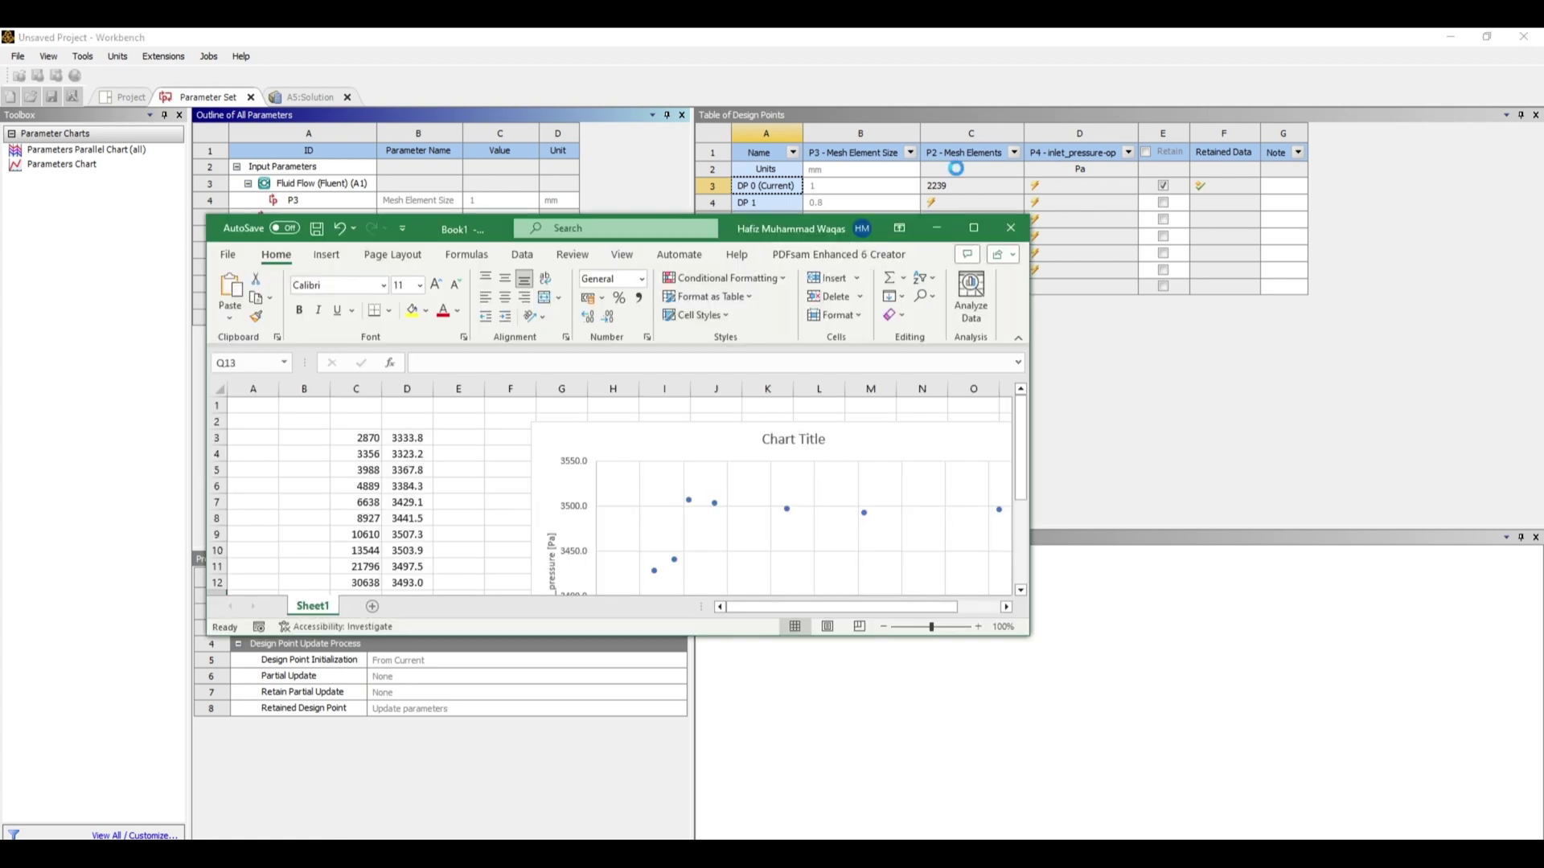
- Maximize Excel and select the element-size, element-count and inlet-pressure data ranges
{"action": "left_click", "coordinate": [974, 229]}
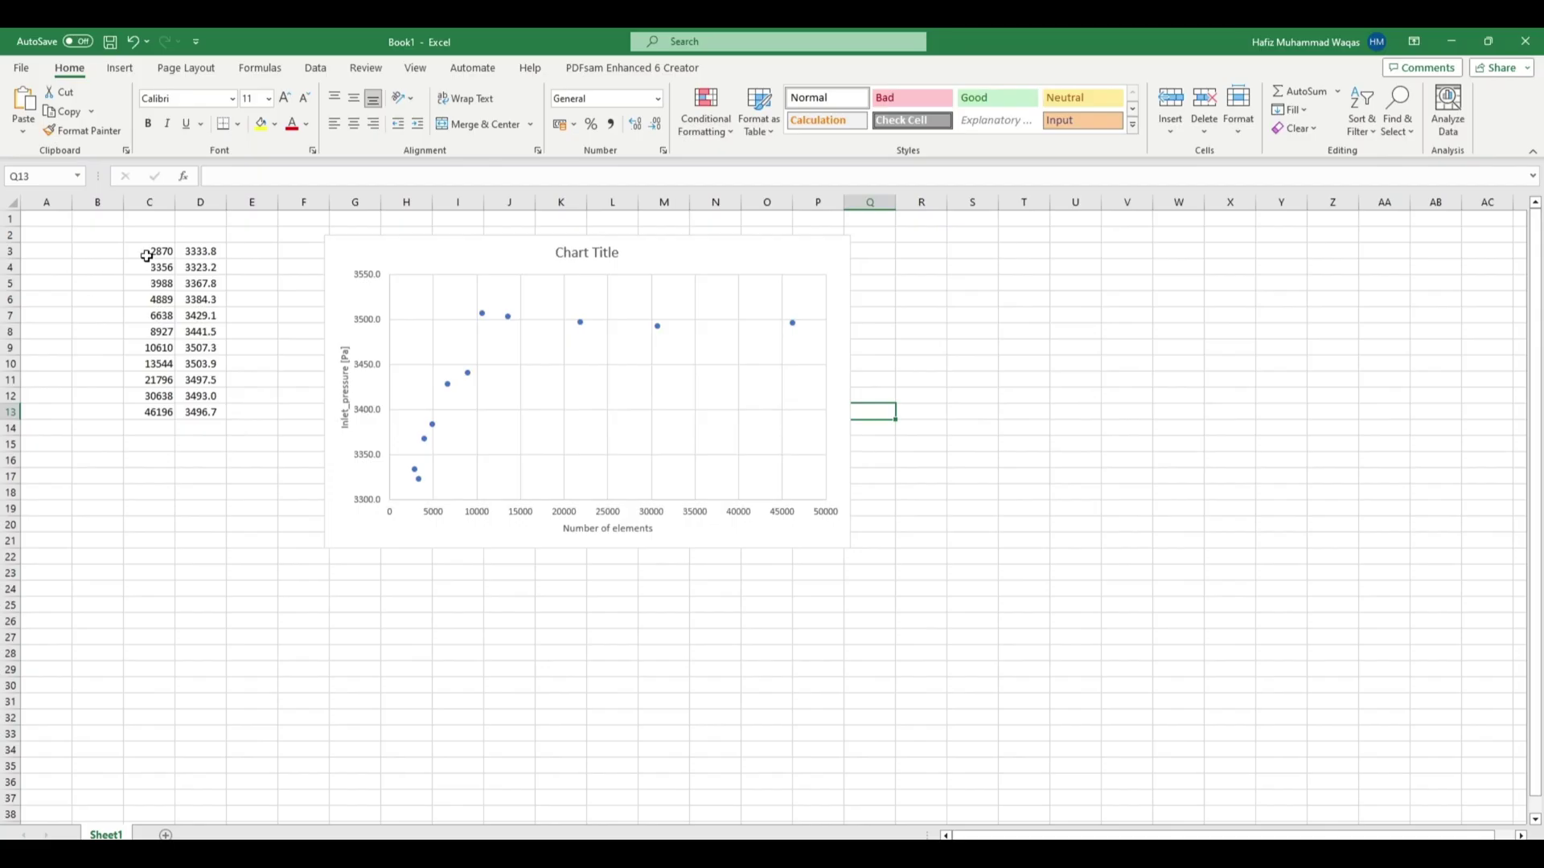
{"action": "left_click_drag", "start_coordinate": [146, 255], "coordinate": [150, 412]}
{"action": "left_click_drag", "start_coordinate": [200, 251], "coordinate": [203, 382]}
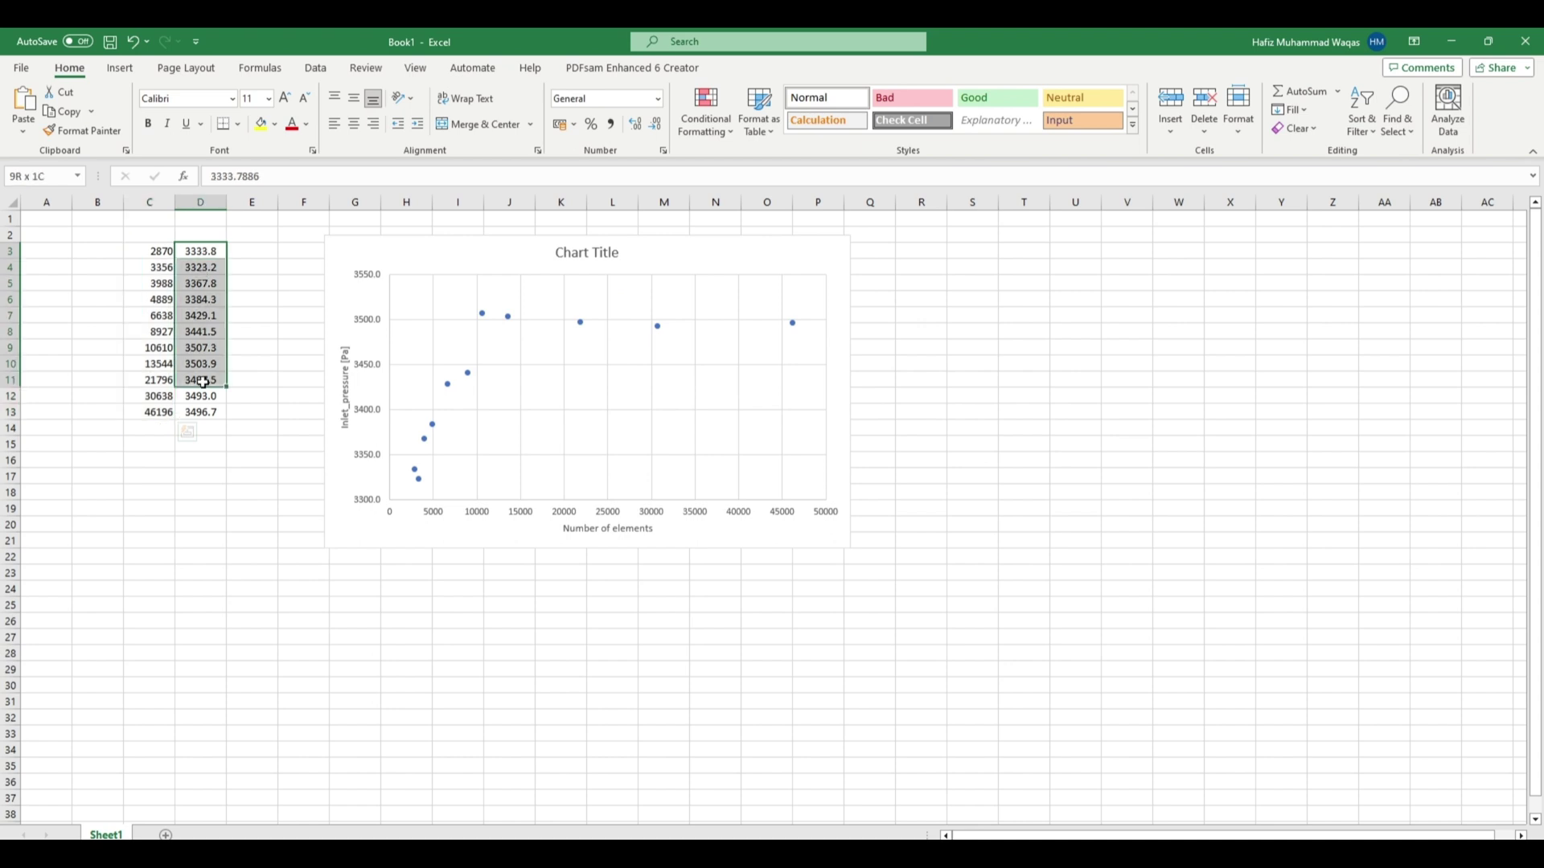
{"action": "left_click_drag", "start_coordinate": [203, 383], "coordinate": [203, 382]}
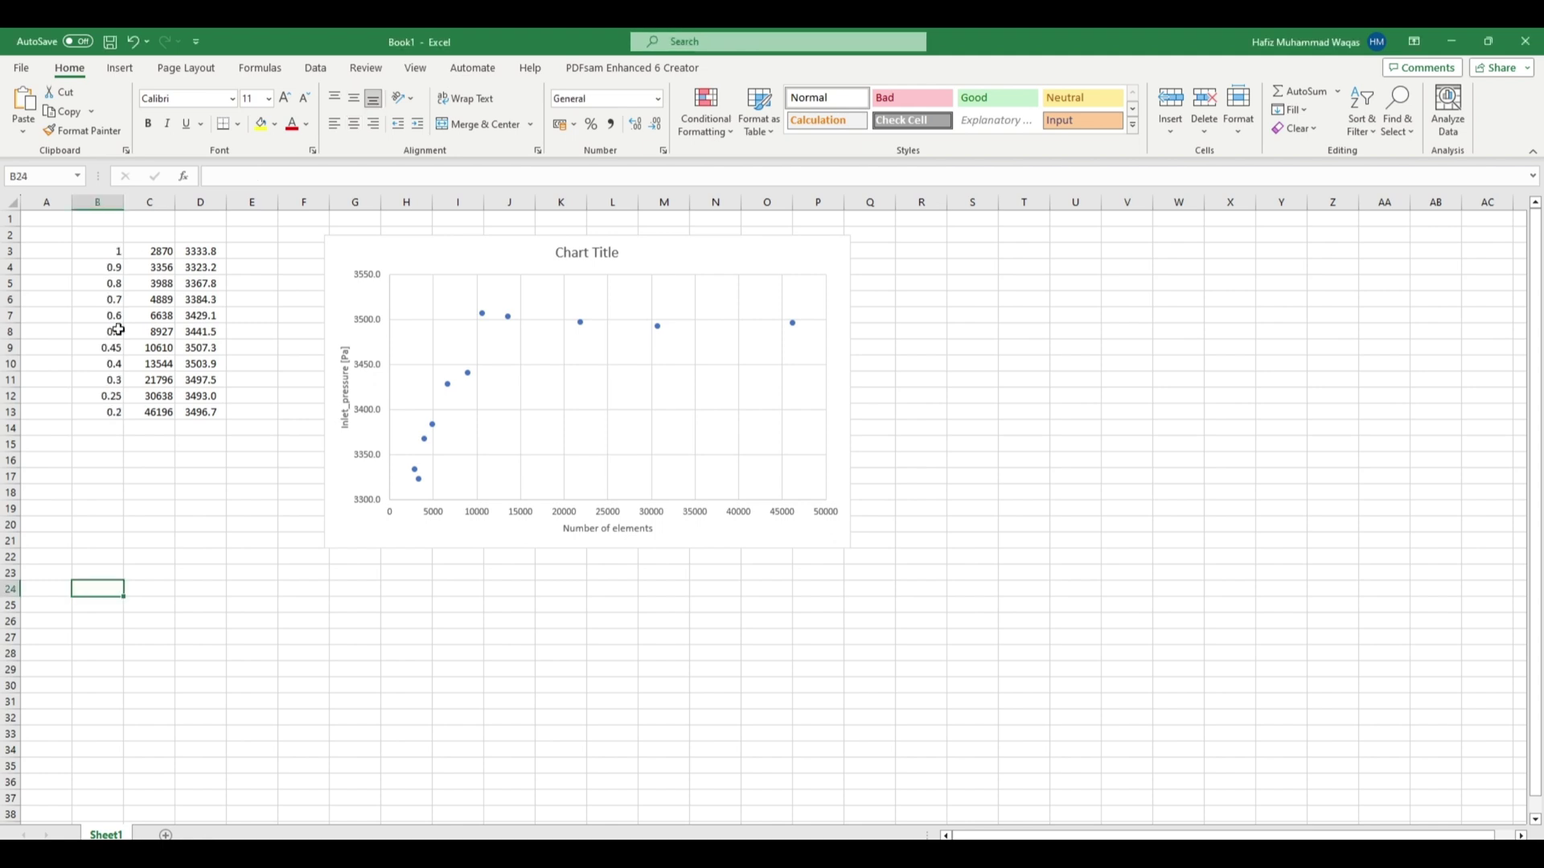
{"action": "left_click_drag", "start_coordinate": [97, 251], "coordinate": [97, 412]}
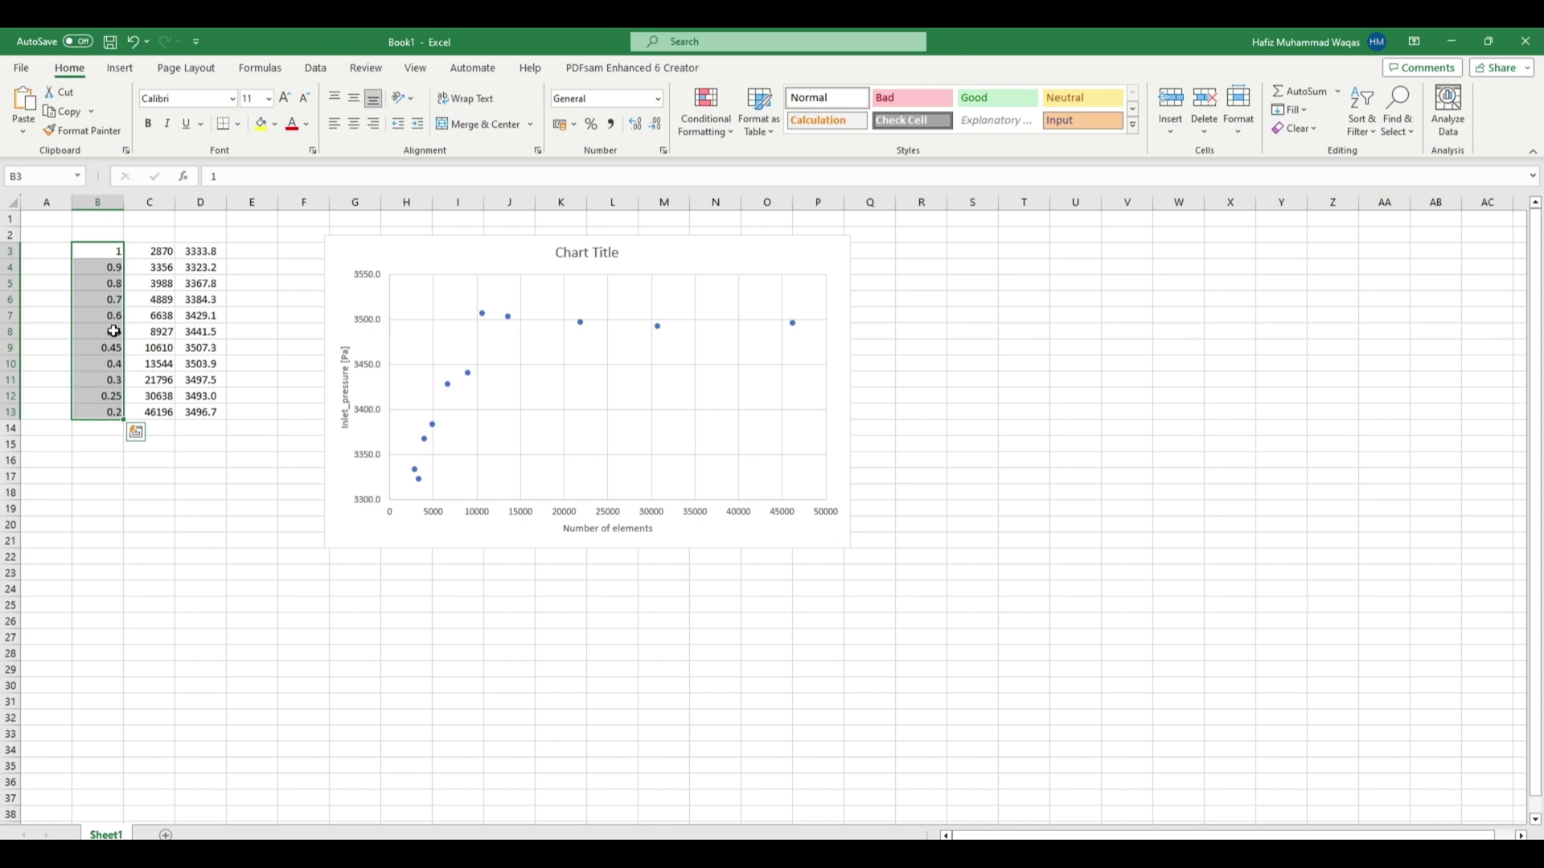
{"action": "left_click_drag", "start_coordinate": [113, 348], "coordinate": [181, 415]}
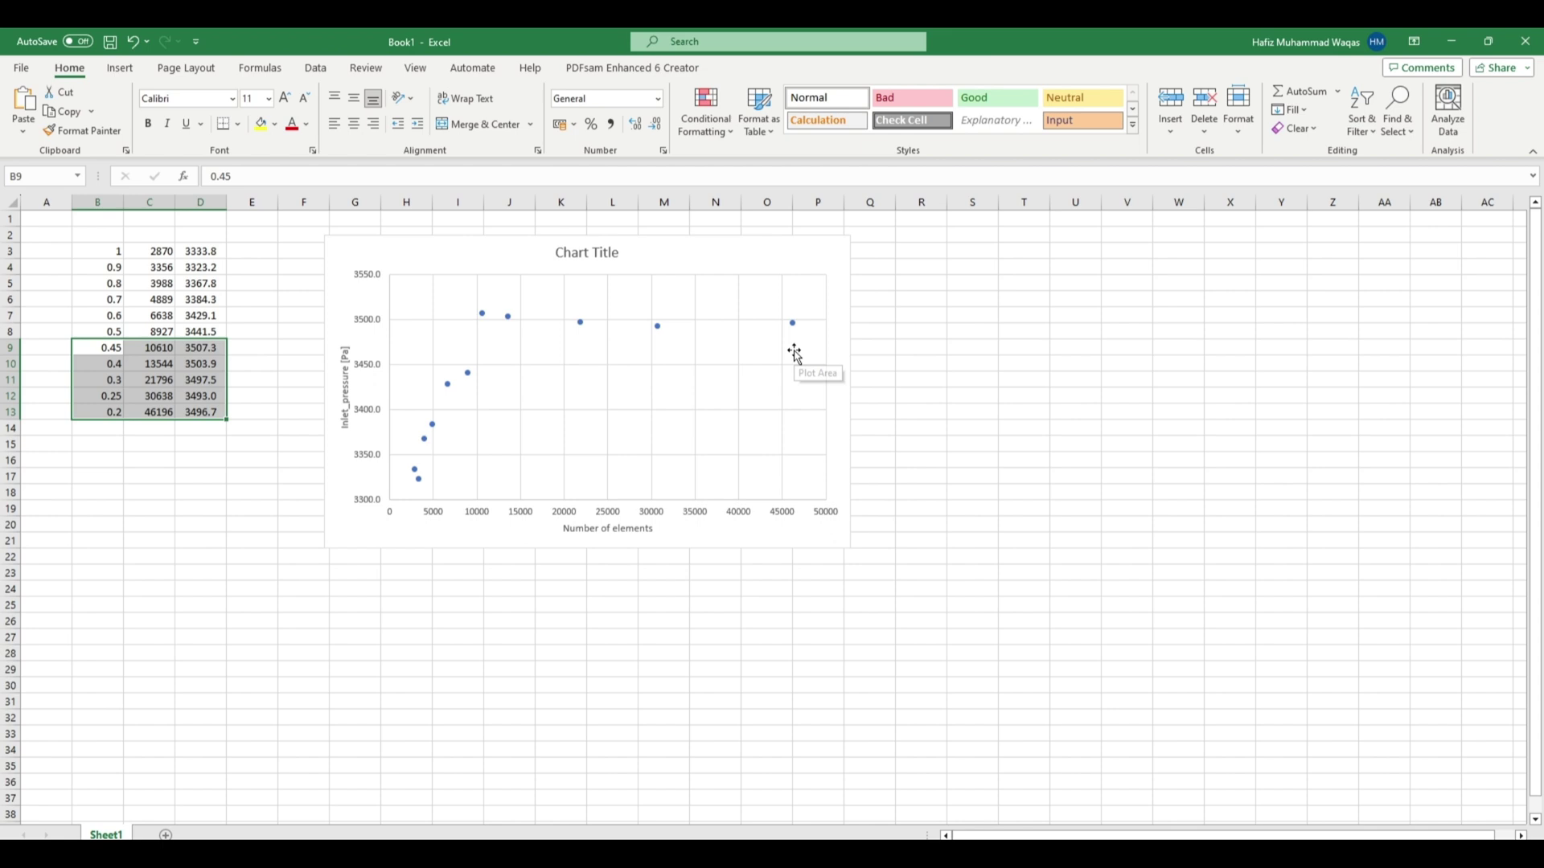
- Inspect the scatter chart's series source ranges, including the 10610-element point
{"action": "left_click", "coordinate": [481, 314]}
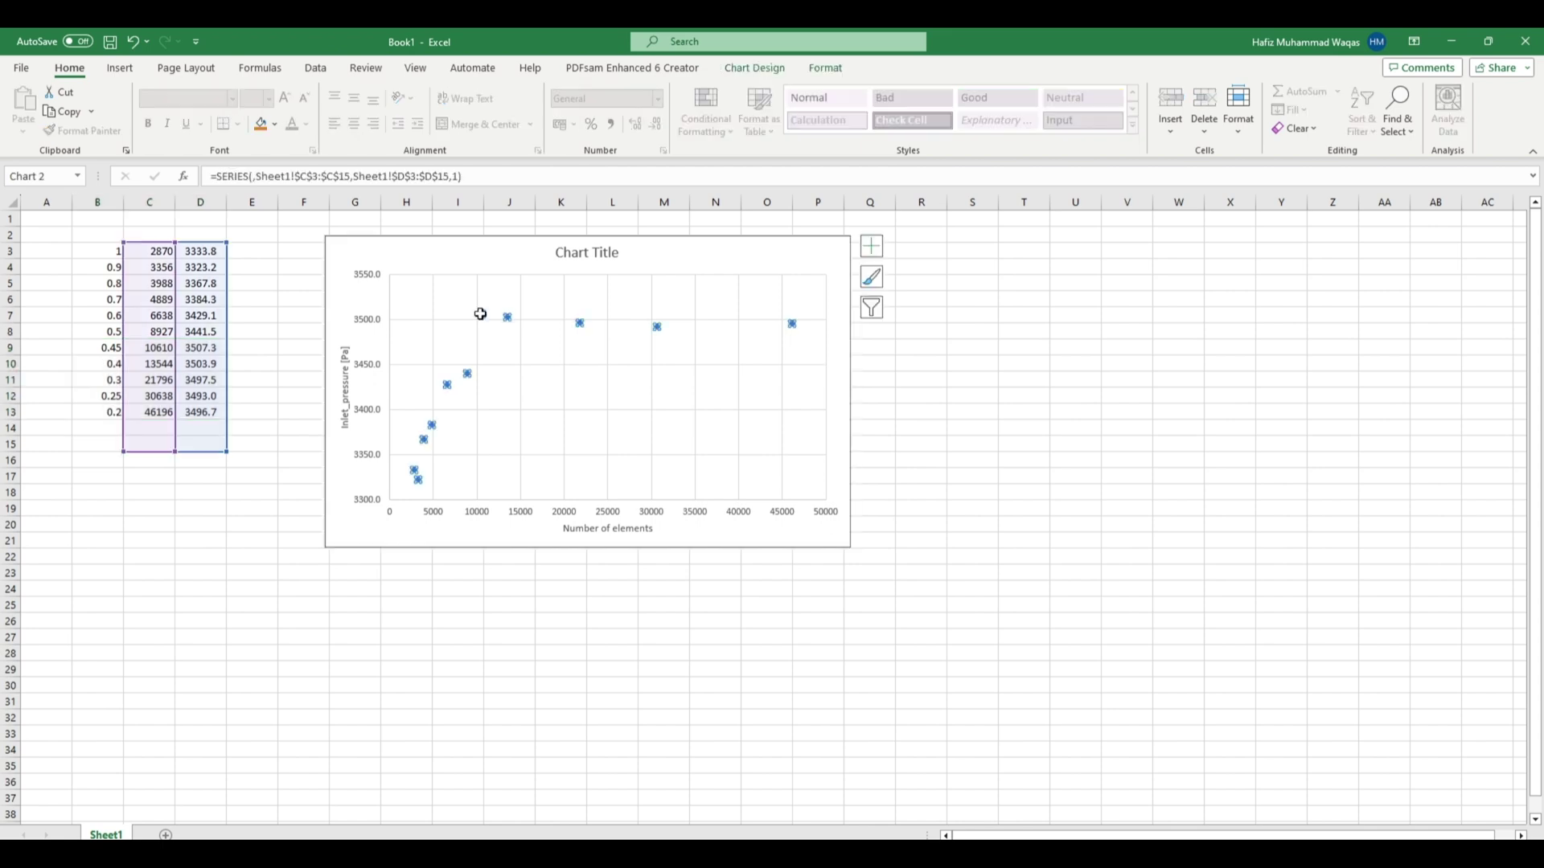
{"action": "left_click", "coordinate": [480, 314]}
{"action": "key", "text": "Escape"}
{"action": "key", "text": "Escape"}
{"action": "left_click_drag", "start_coordinate": [100, 348], "coordinate": [171, 363]}
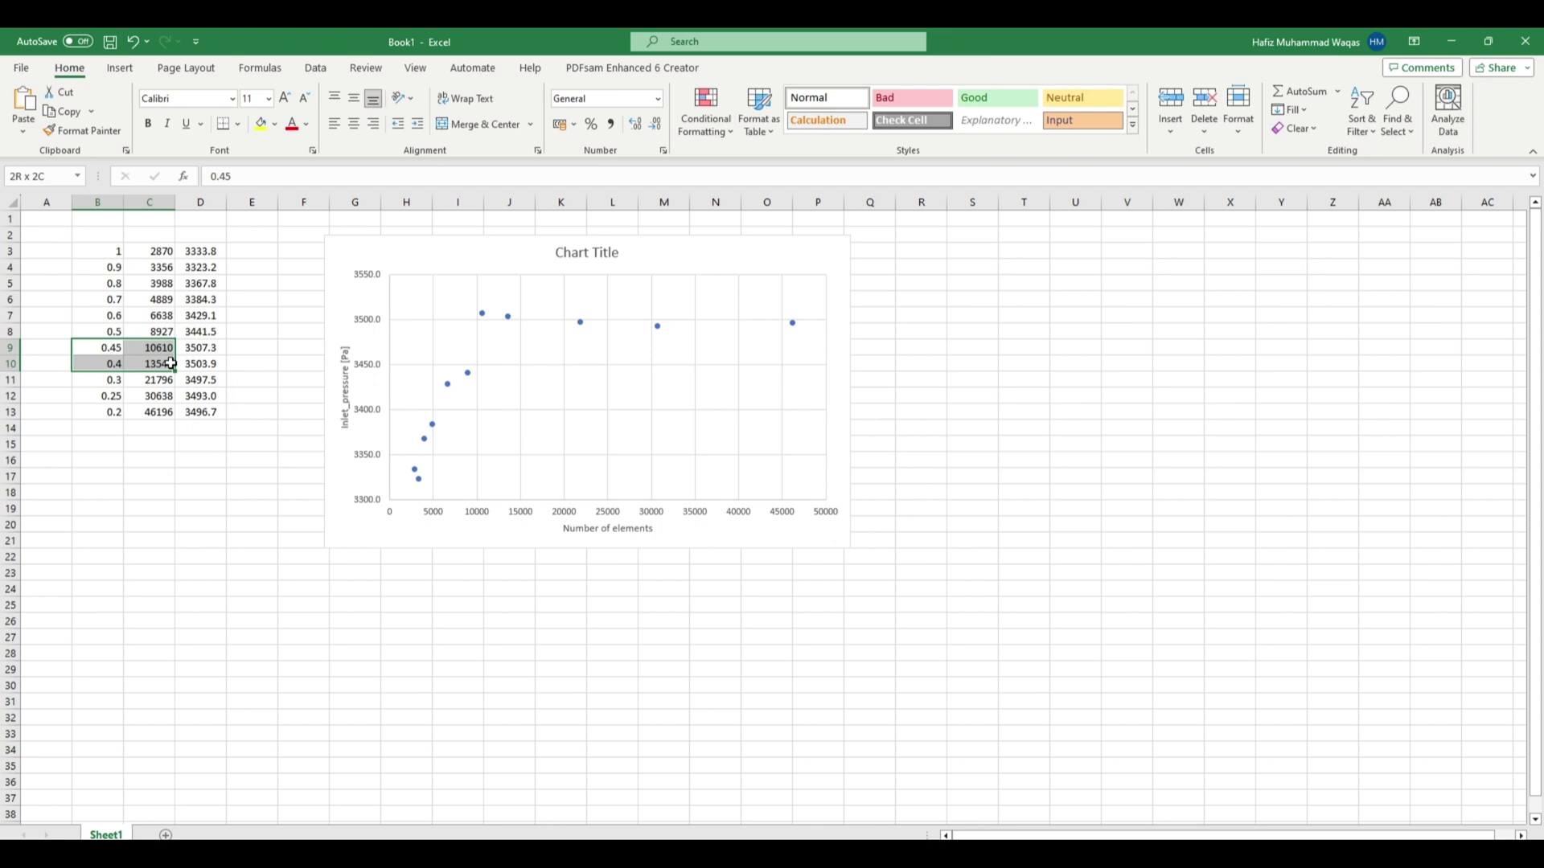
{"action": "left_click_drag", "start_coordinate": [171, 364], "coordinate": [211, 412]}
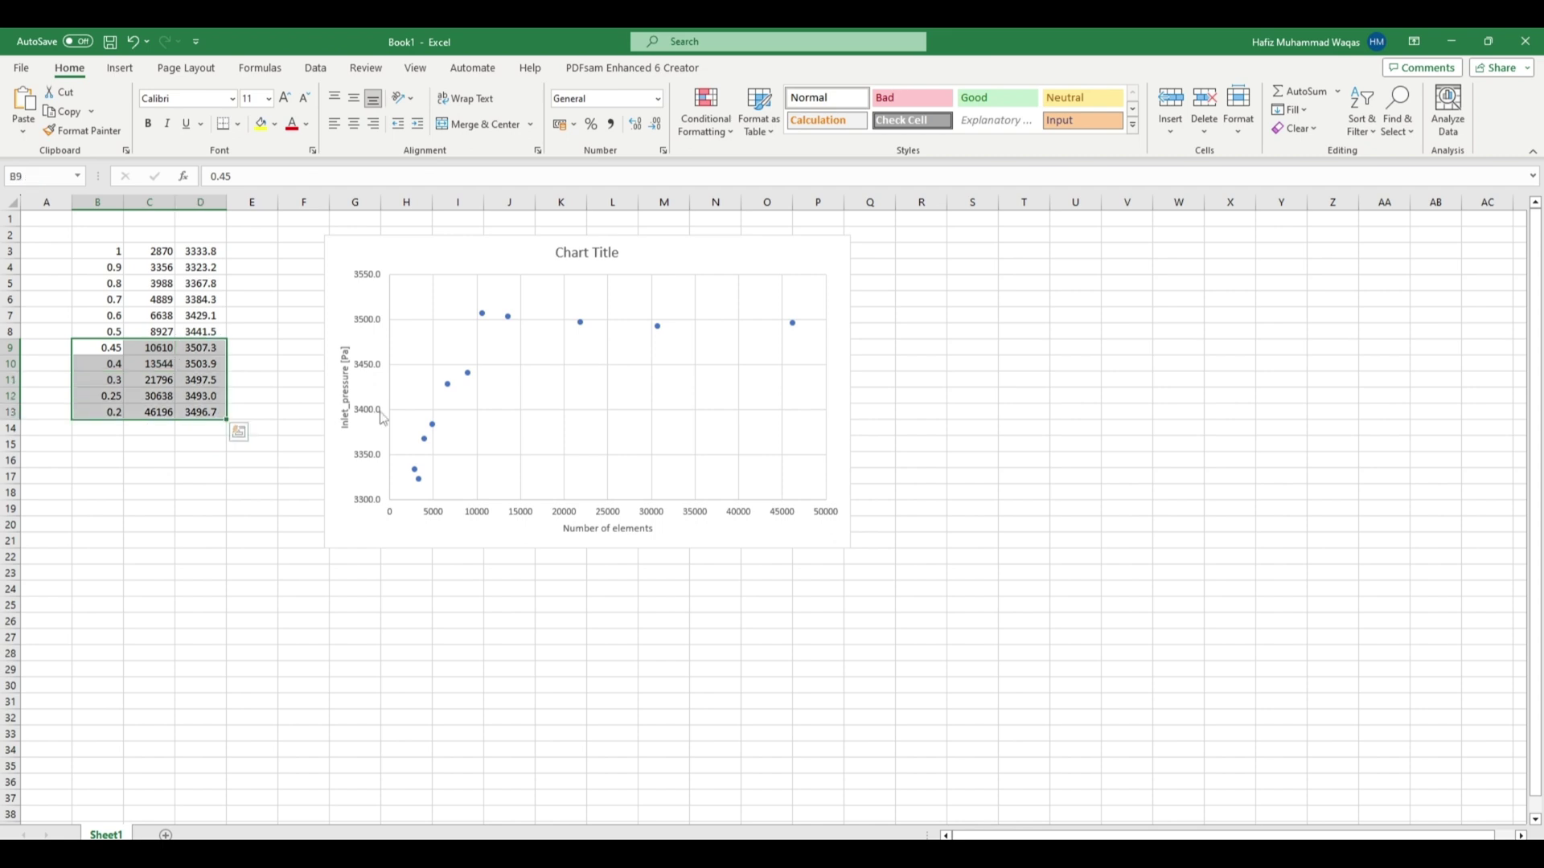
{"action": "left_click", "coordinate": [483, 313]}
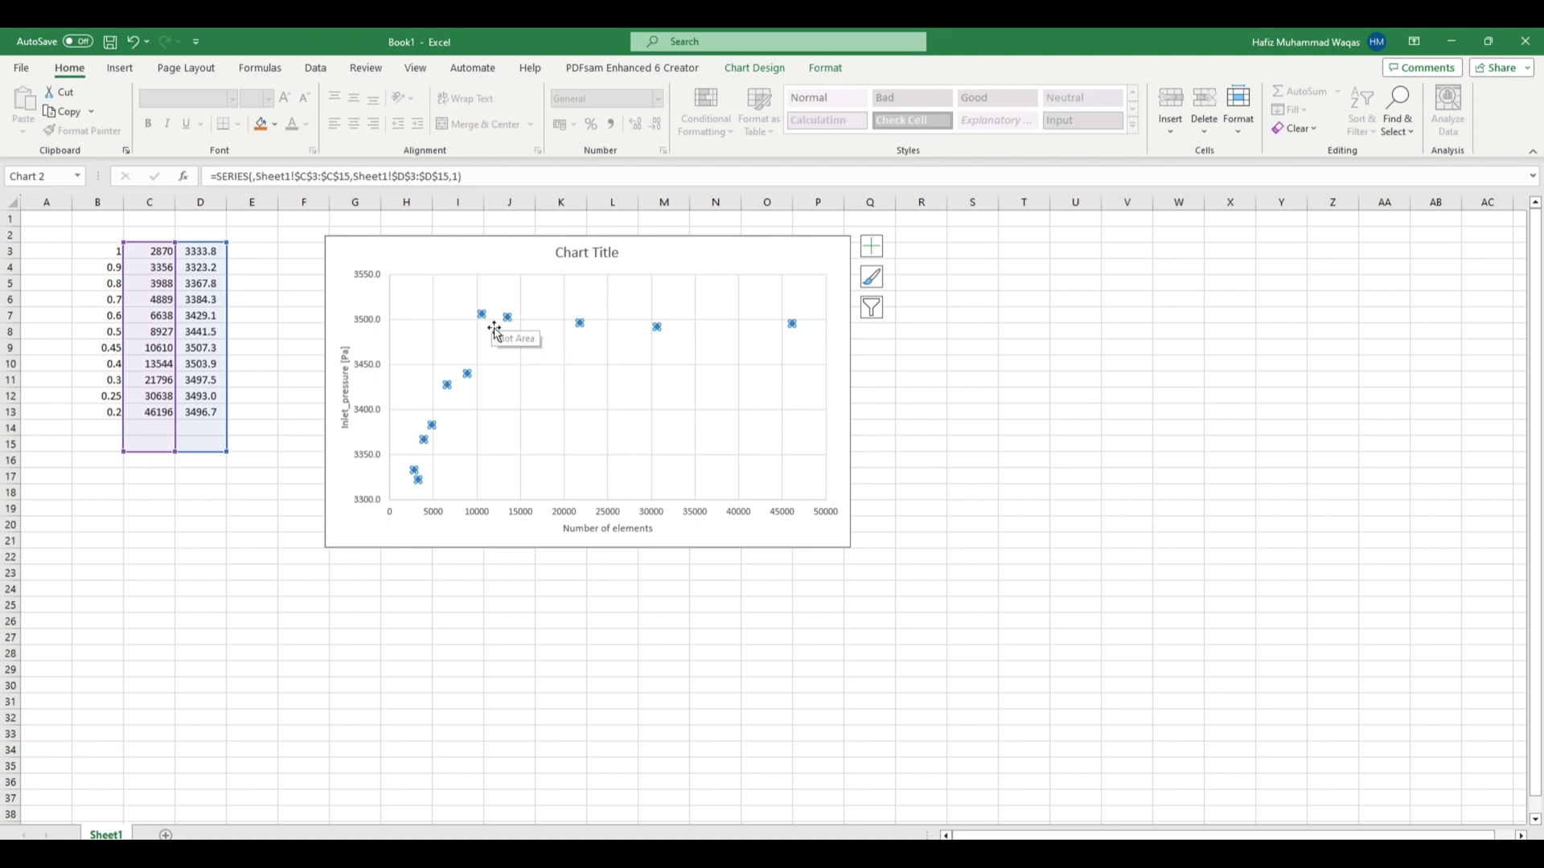
- Deselect the chart and return to Workbench's design point table
{"action": "left_click", "coordinate": [355, 604]}
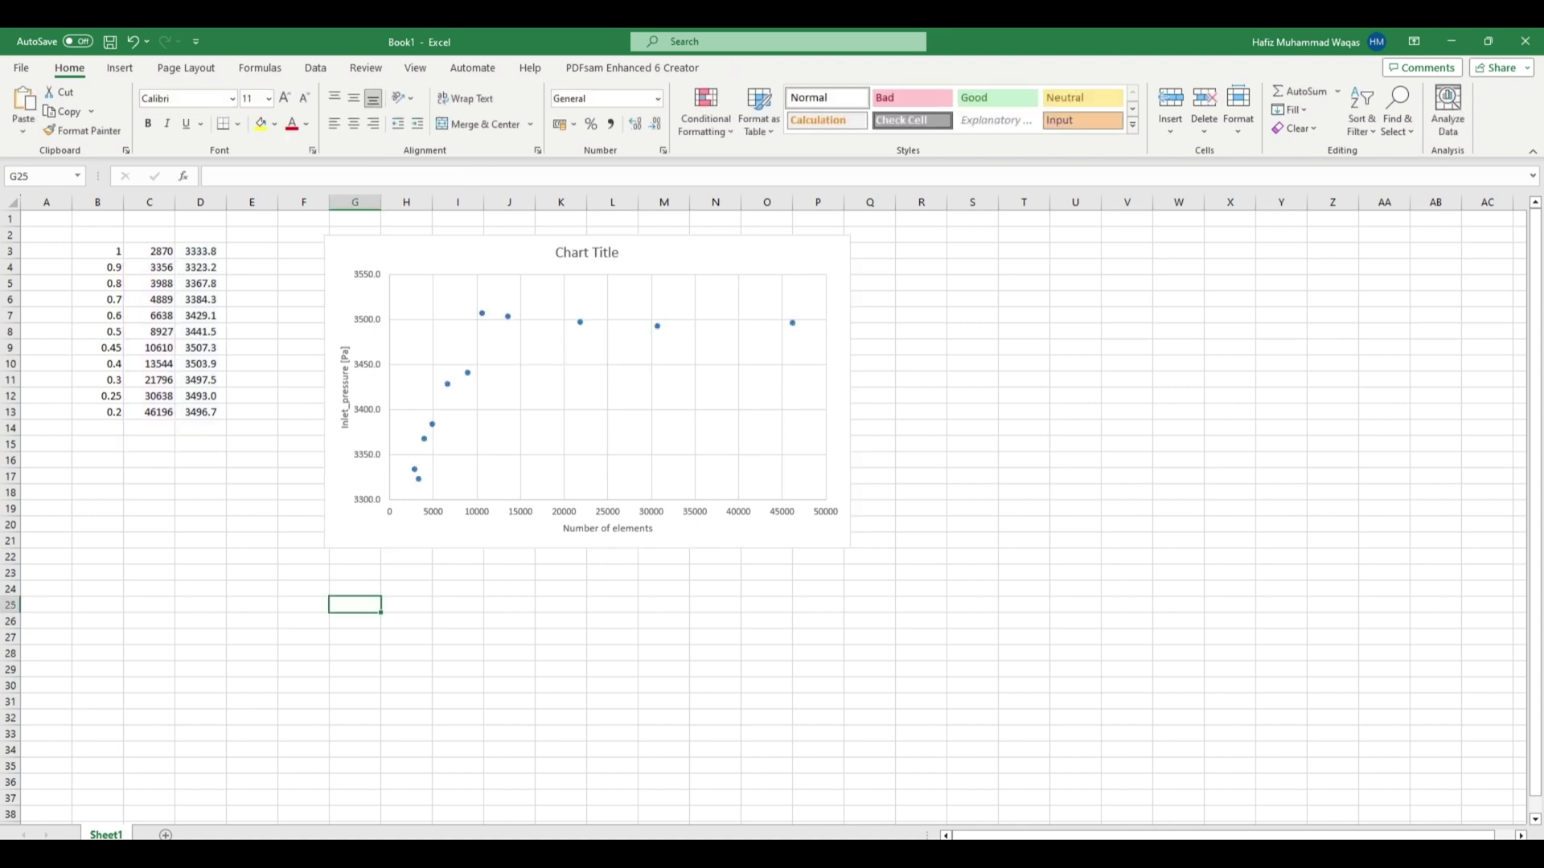
{"action": "mouse_move", "coordinate": [414, 853]}
{"action": "left_click", "coordinate": [325, 796]}
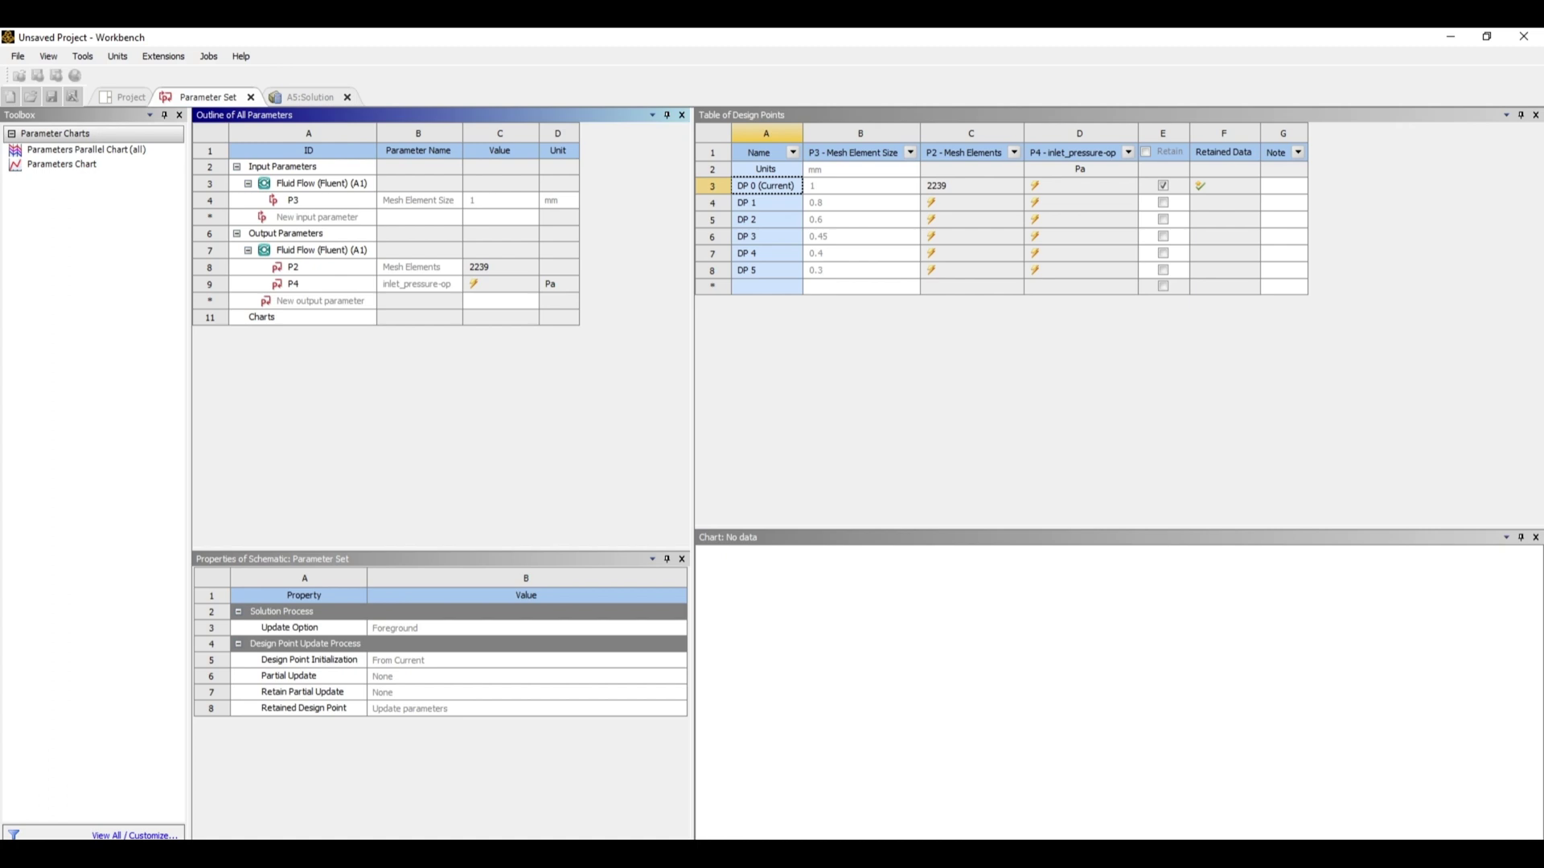
- Watch the A5:Solution residuals and the Fluent transcript output
{"action": "left_click", "coordinate": [310, 96]}
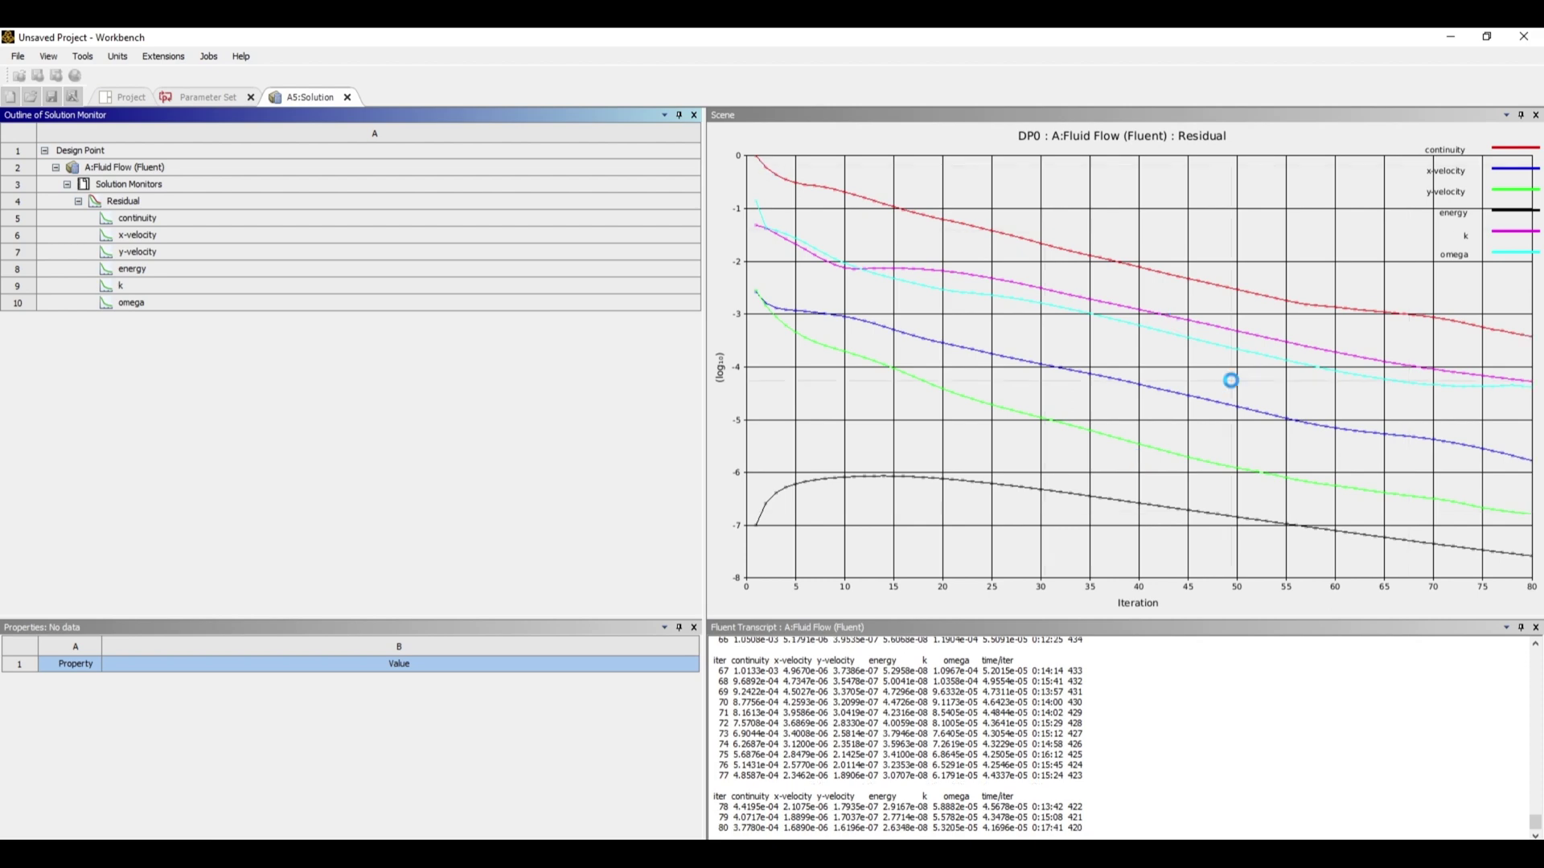
{"action": "left_click", "coordinate": [882, 826]}
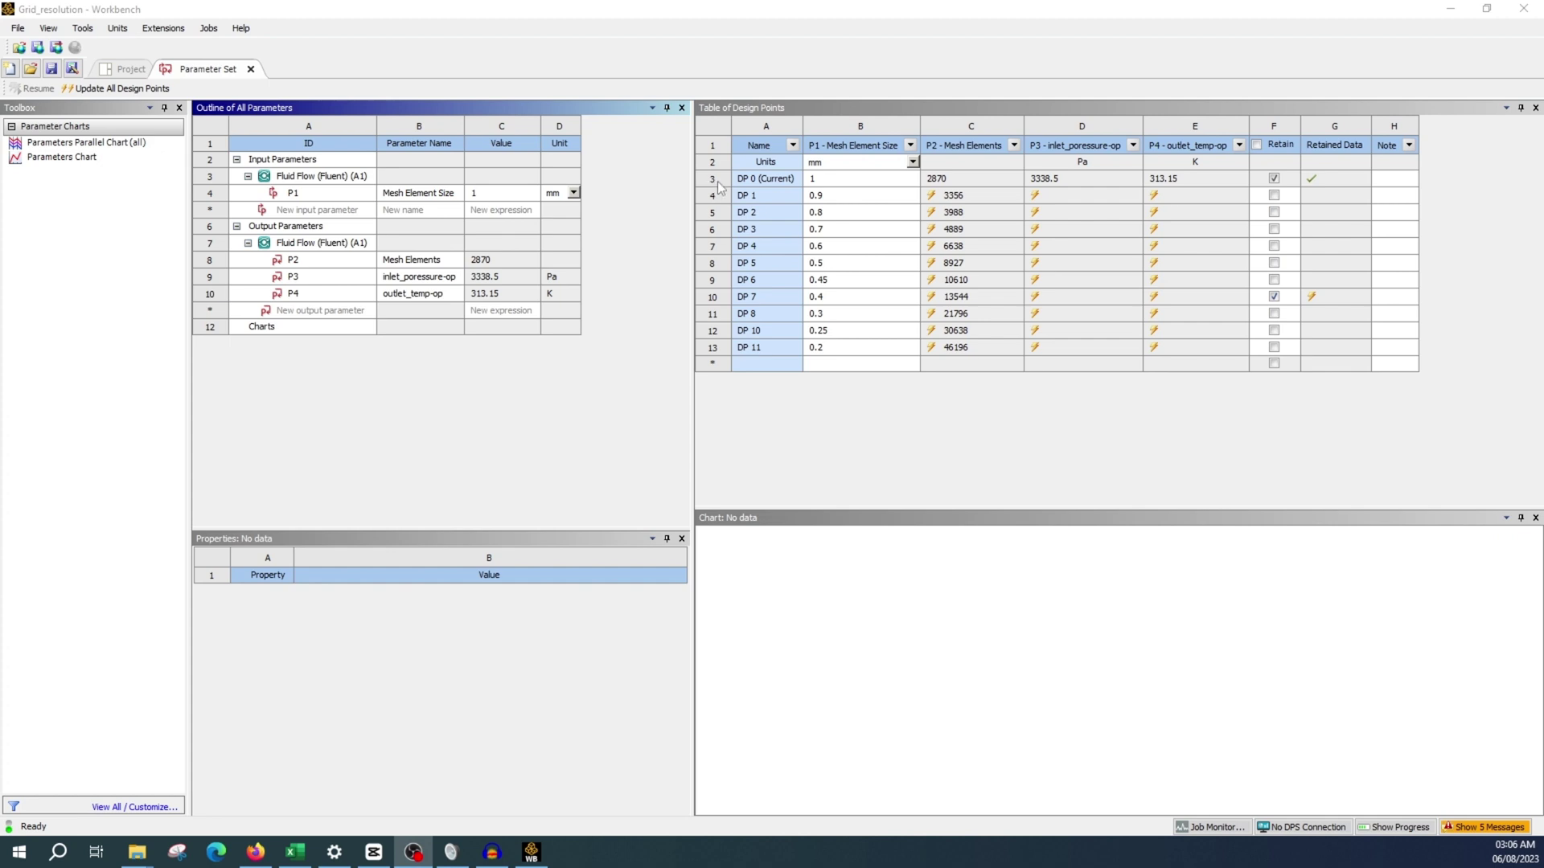
{"action": "left_click", "coordinate": [717, 181]}
{"action": "right_click", "coordinate": [717, 181]}
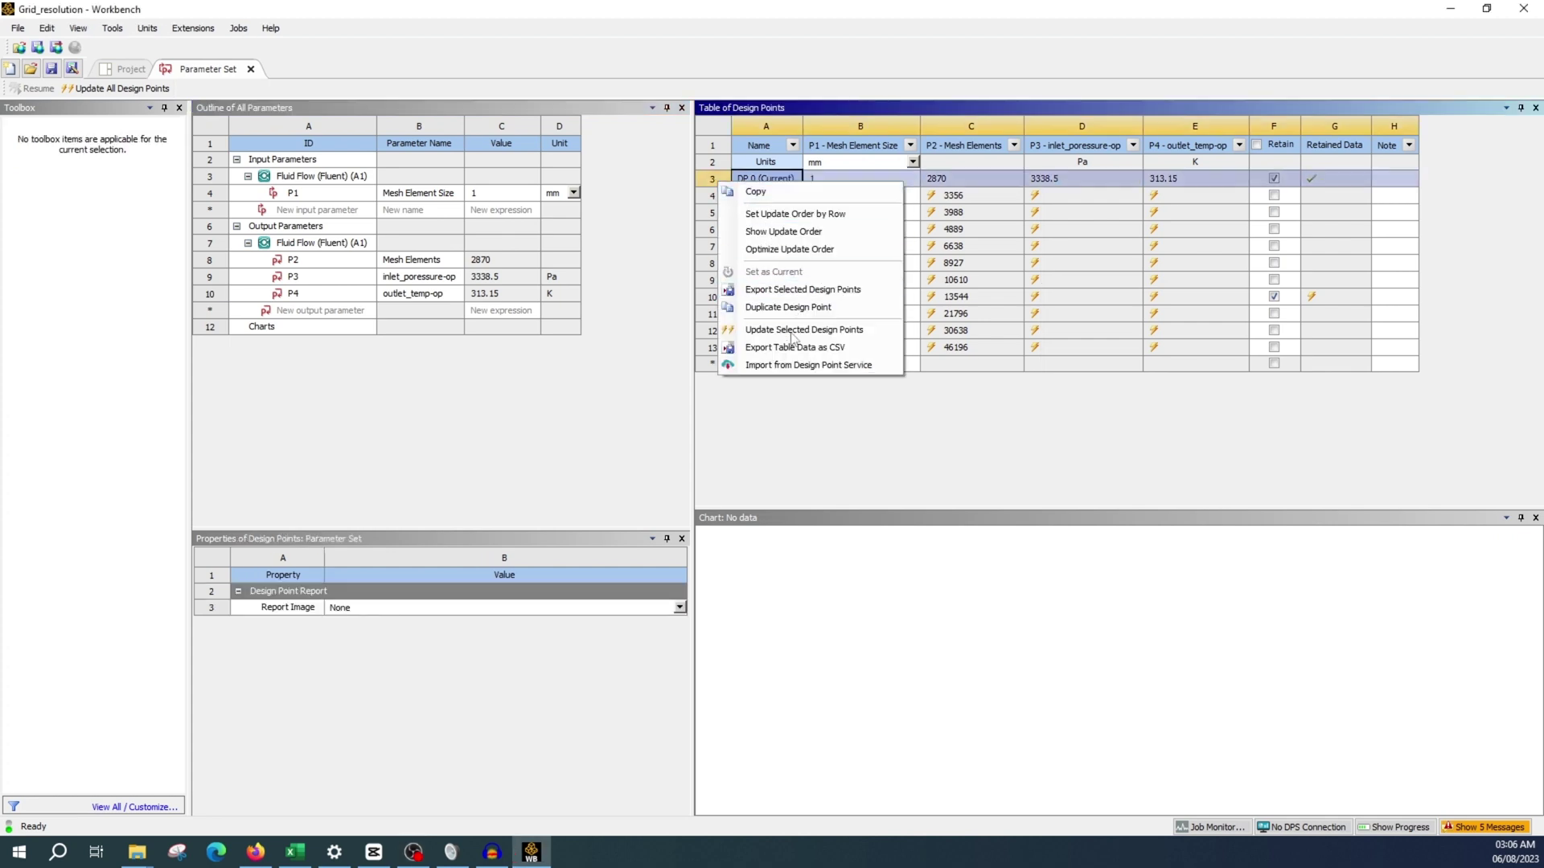
{"action": "left_click", "coordinate": [866, 418]}
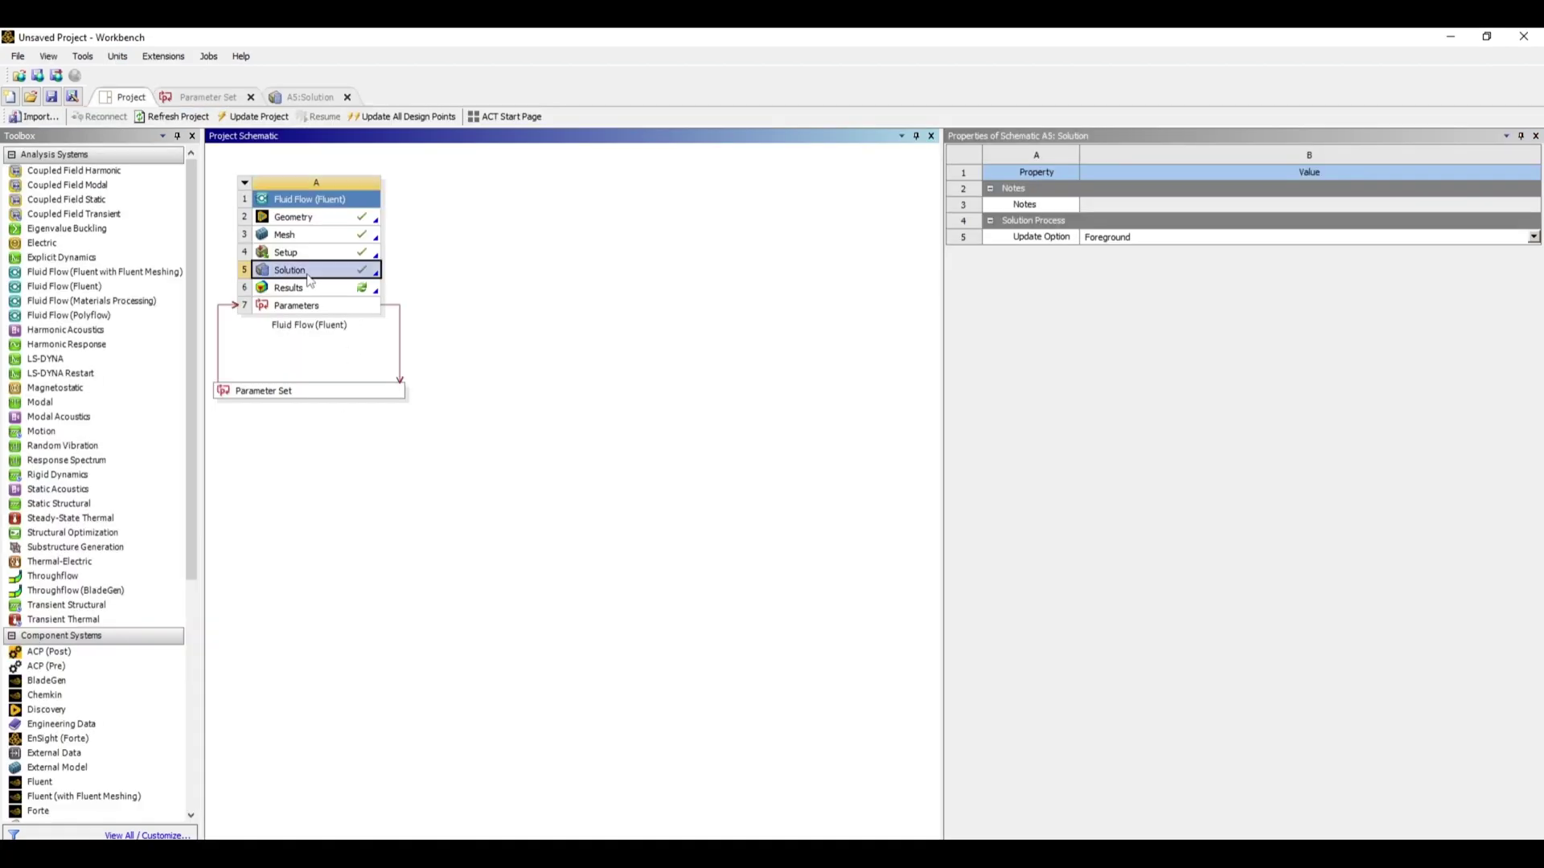
- Select the Fluid Flow (Fluent) Solution cell to launch it in Fluent
{"action": "left_click", "coordinate": [309, 273]}
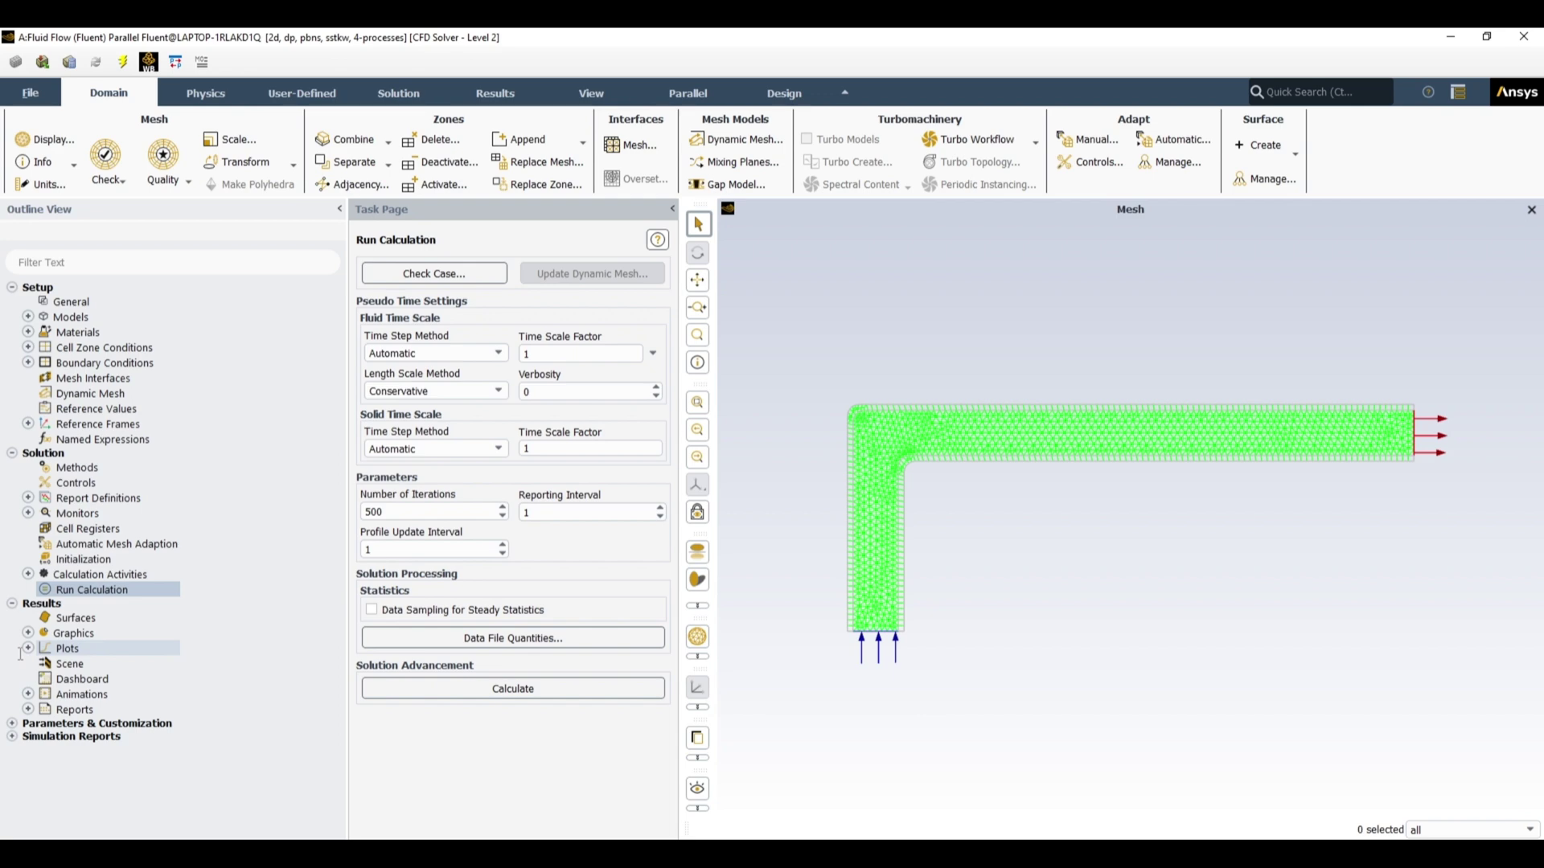
- Create and display contour-1, a filled Total Pressure contour of the duct
{"action": "left_click", "coordinate": [28, 633]}
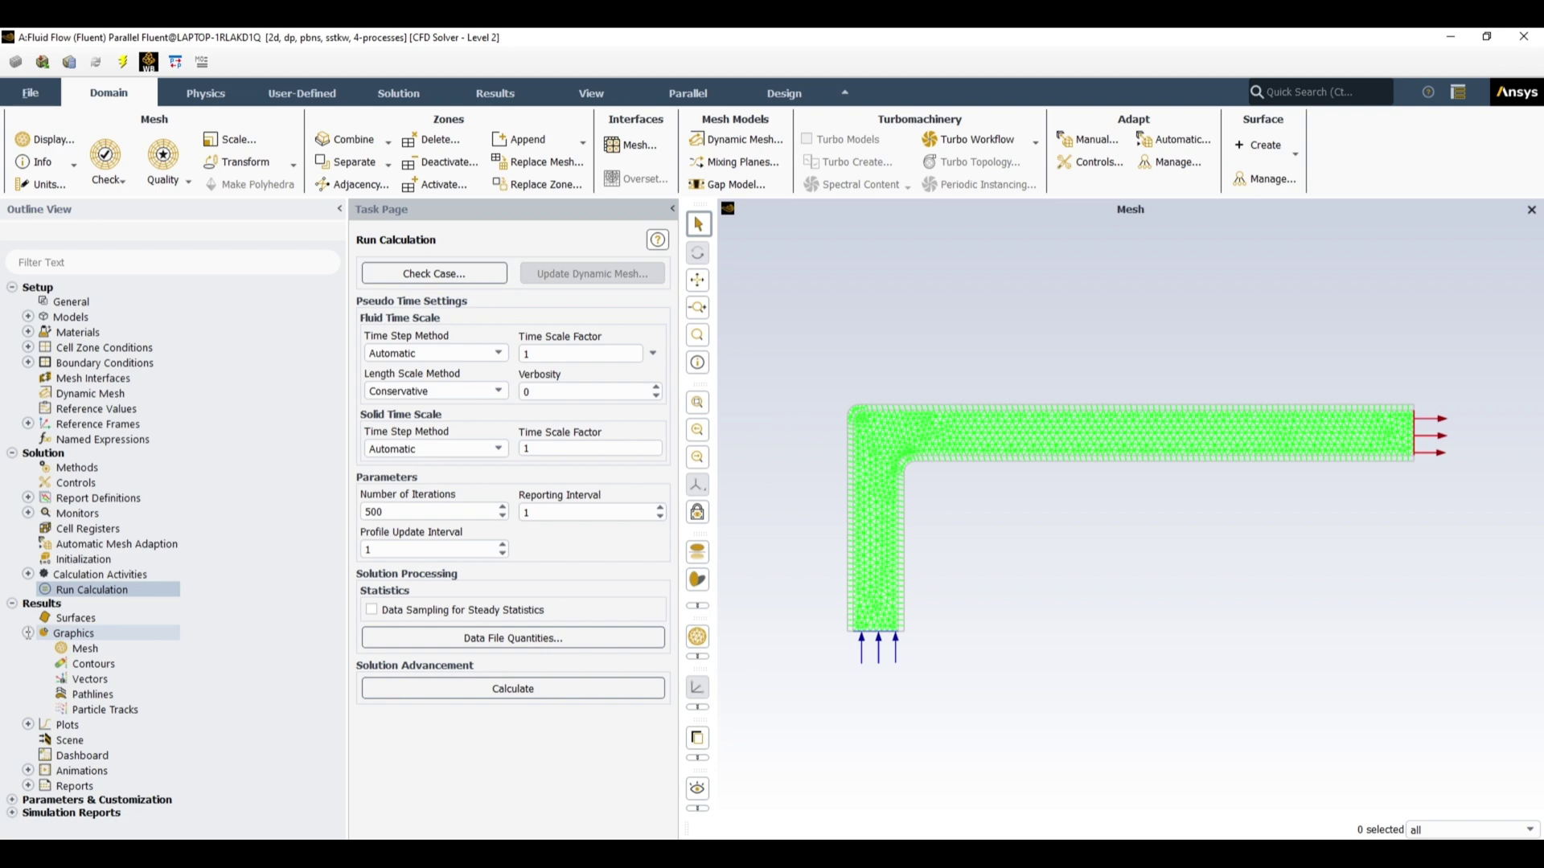
{"action": "double_click", "coordinate": [94, 663]}
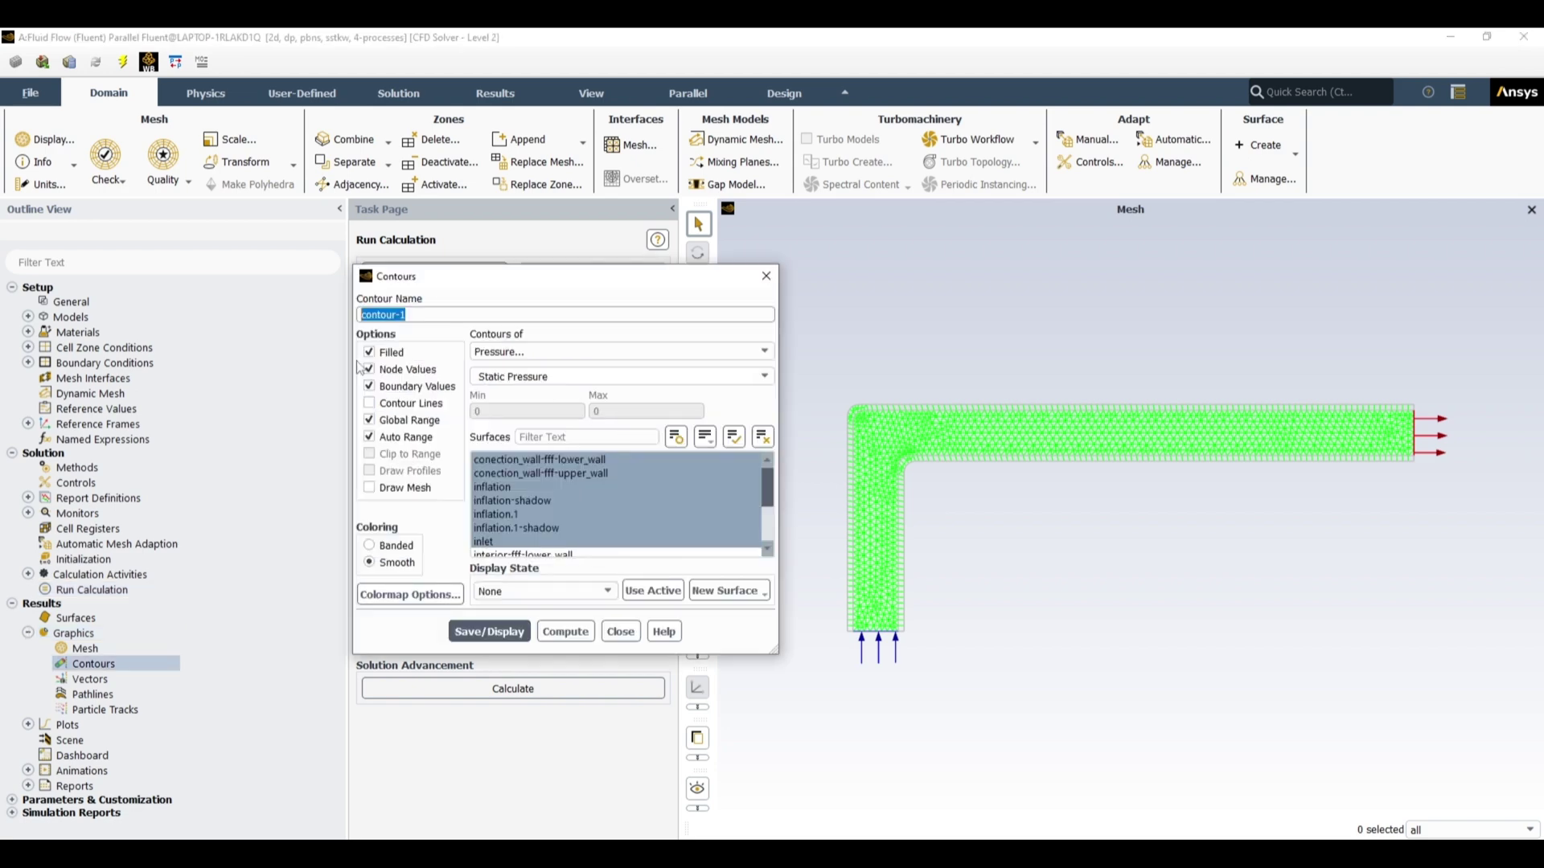
{"action": "left_click", "coordinate": [607, 377]}
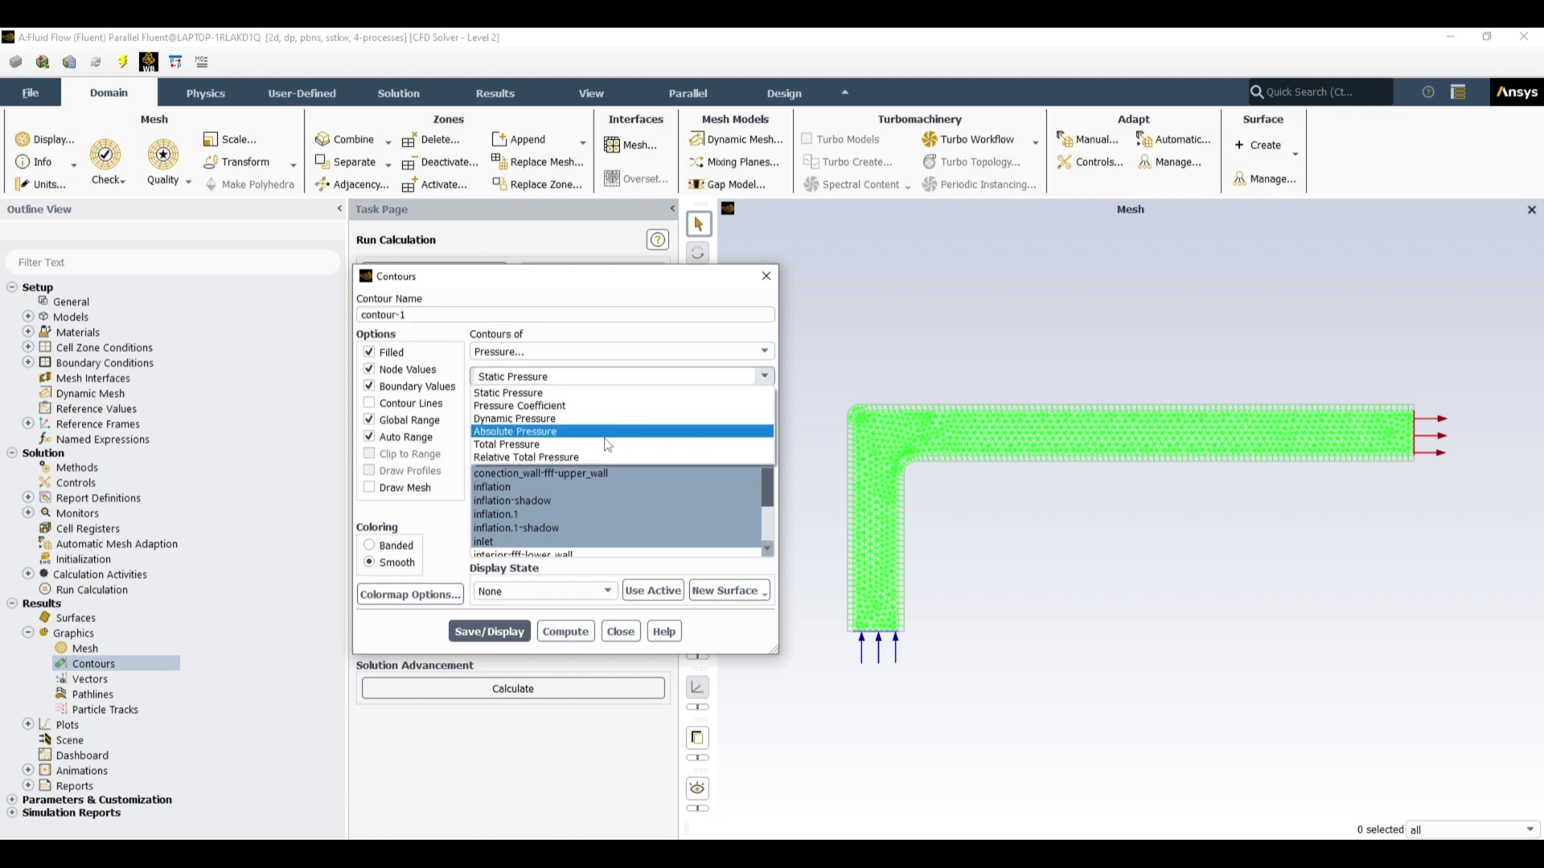
{"action": "left_click", "coordinate": [607, 444]}
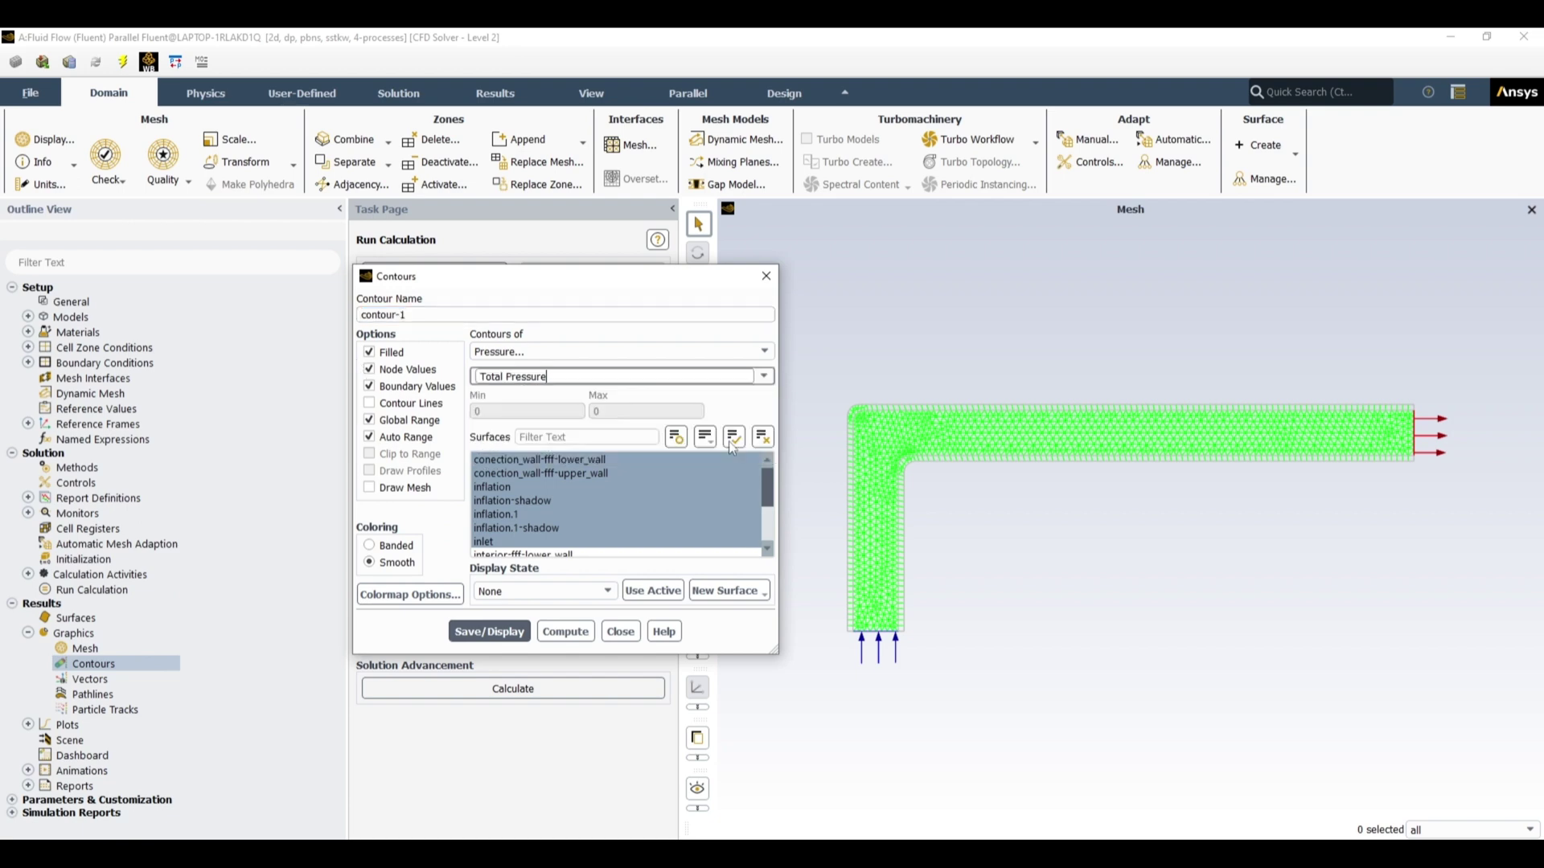
{"action": "scroll", "coordinate": [724, 499], "scroll_direction": "down", "scroll_amount": 3}
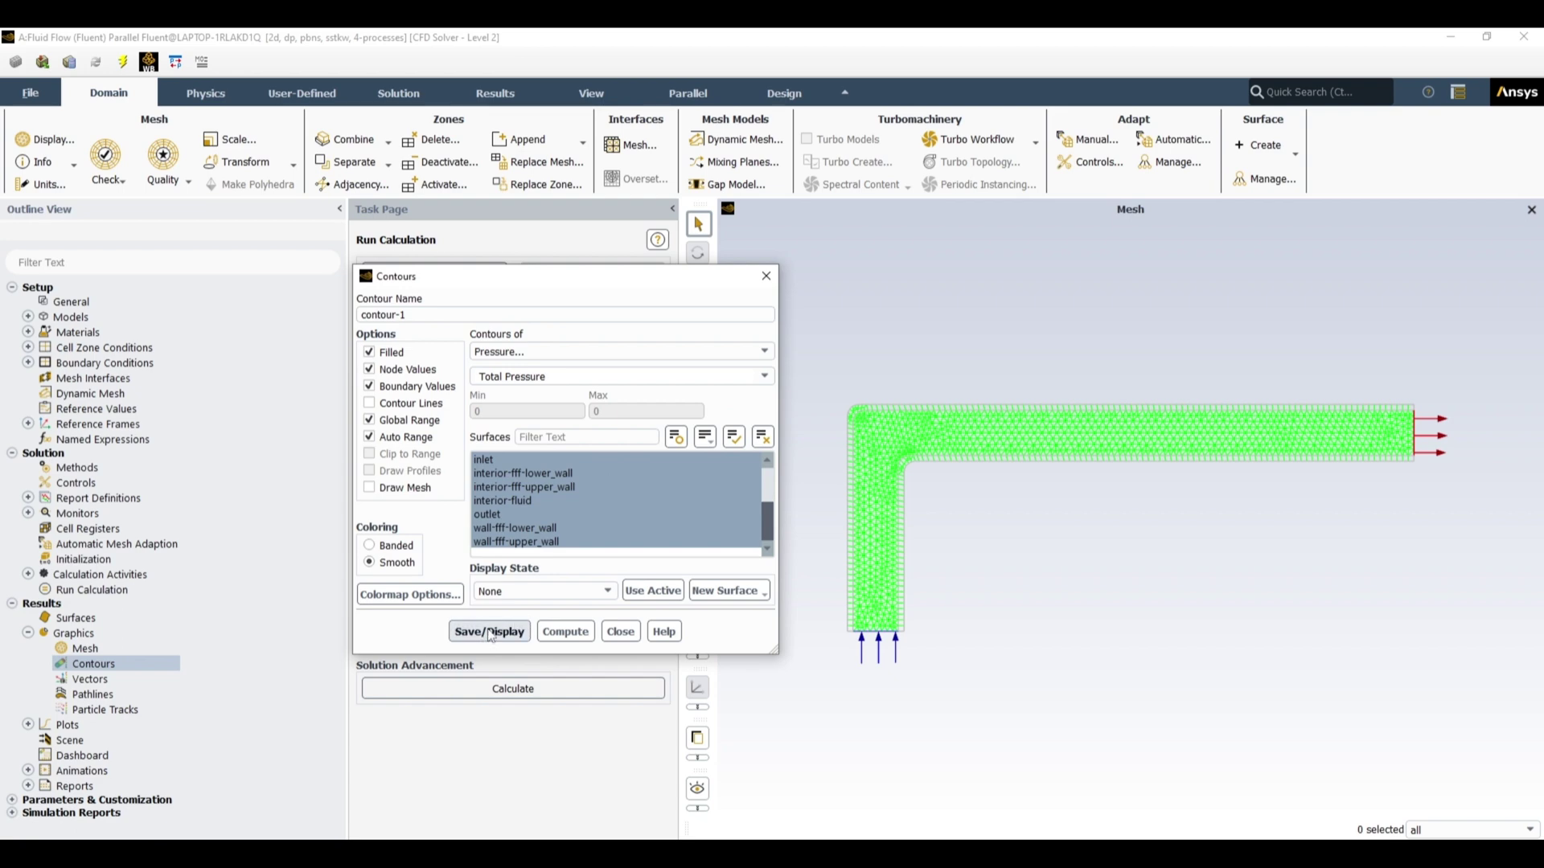
{"action": "left_click", "coordinate": [517, 630]}
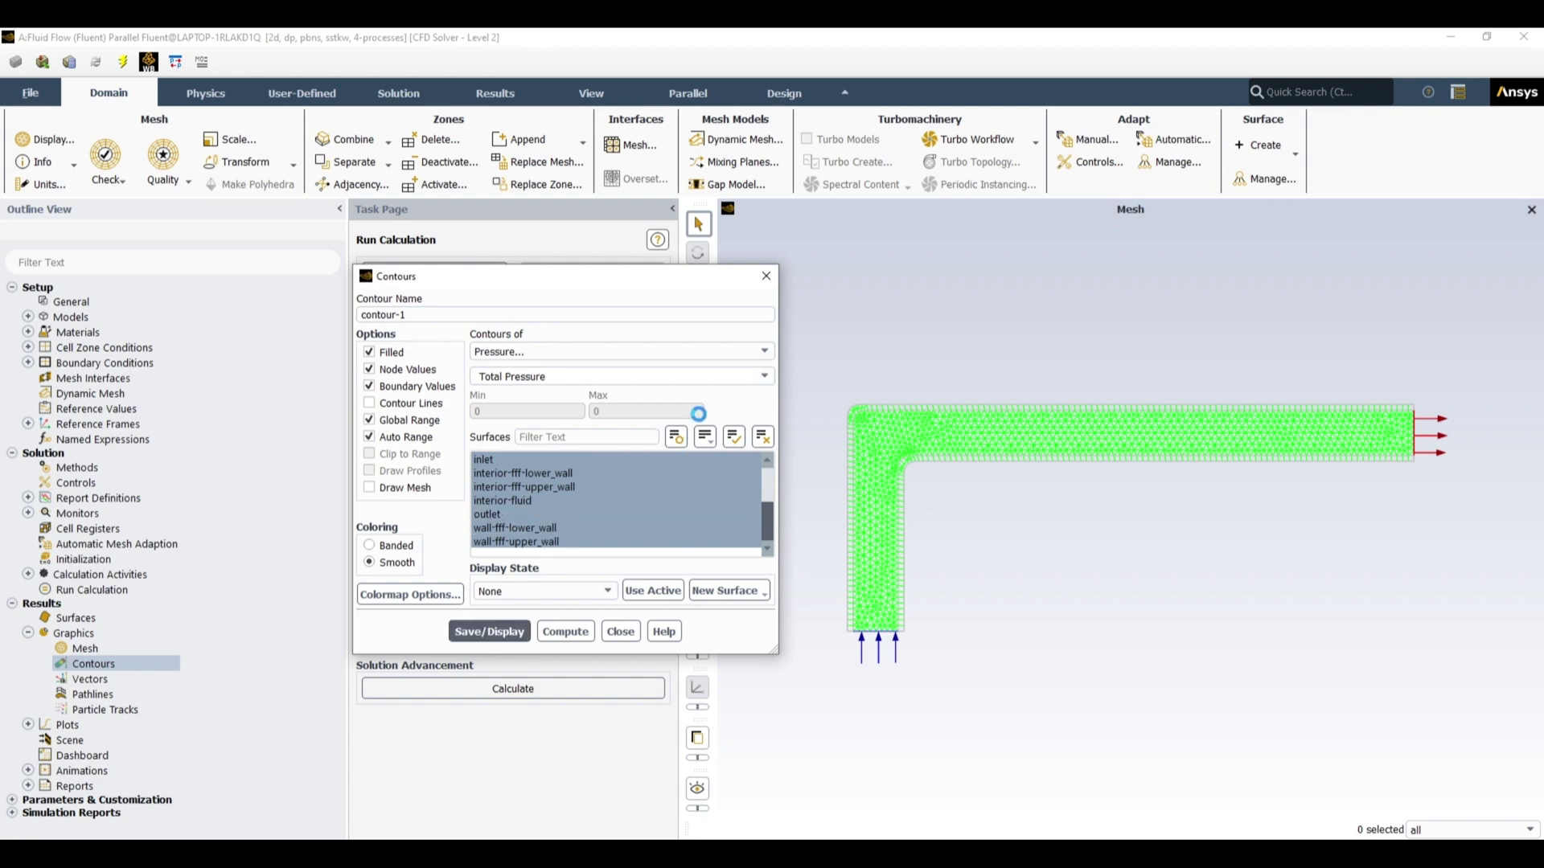
{"action": "left_click_drag", "start_coordinate": [700, 287], "coordinate": [549, 266]}
- Zoom in and out around the duct bend to inspect the total-pressure field
{"action": "scroll", "coordinate": [850, 569], "scroll_direction": "up", "scroll_amount": 2}
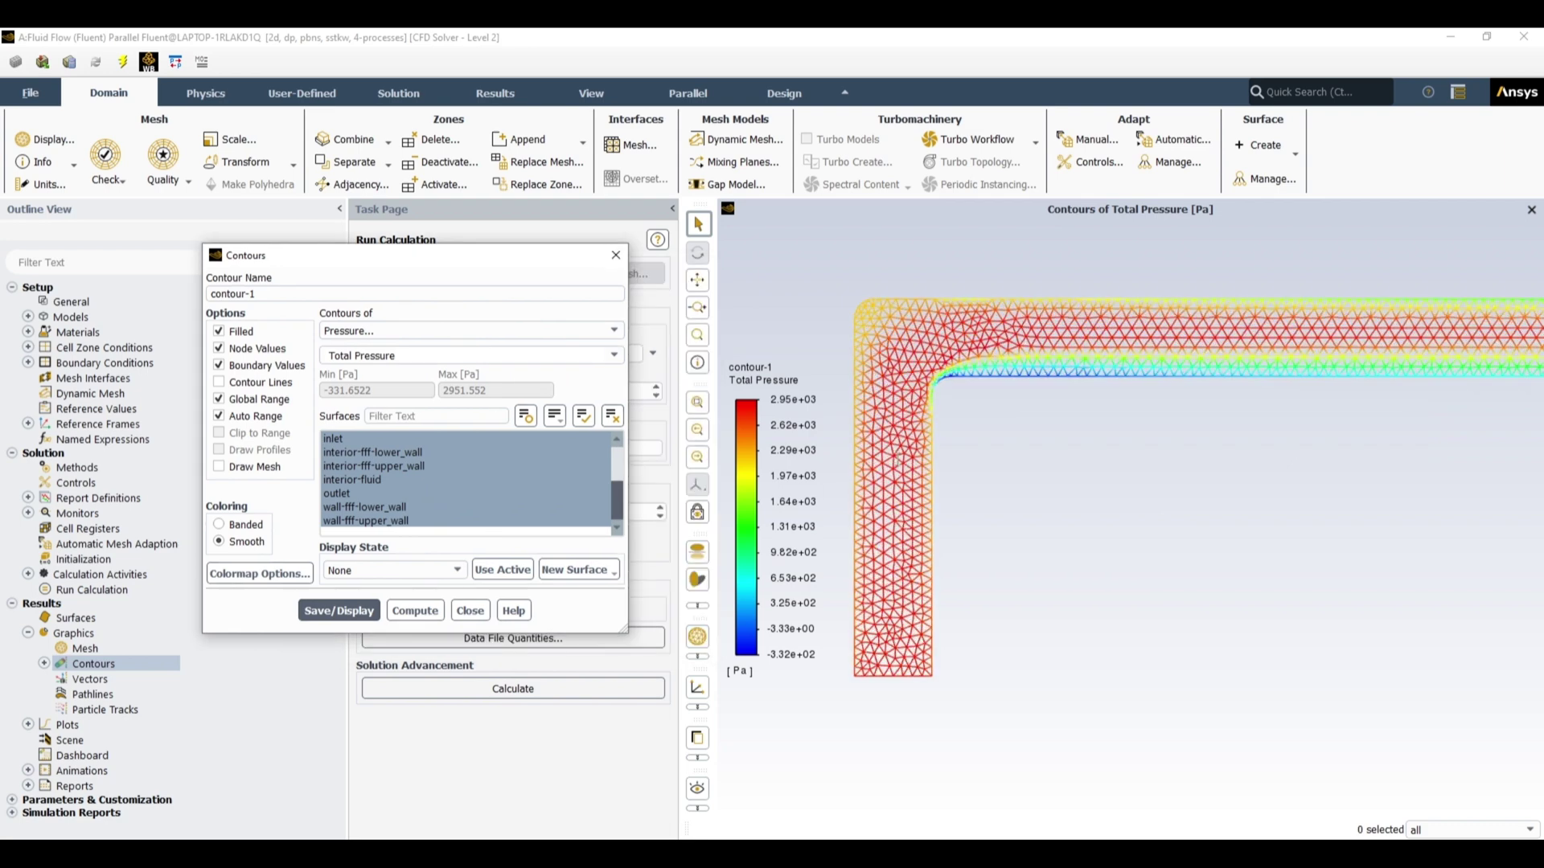
{"action": "scroll", "coordinate": [894, 458], "scroll_direction": "up", "scroll_amount": 2}
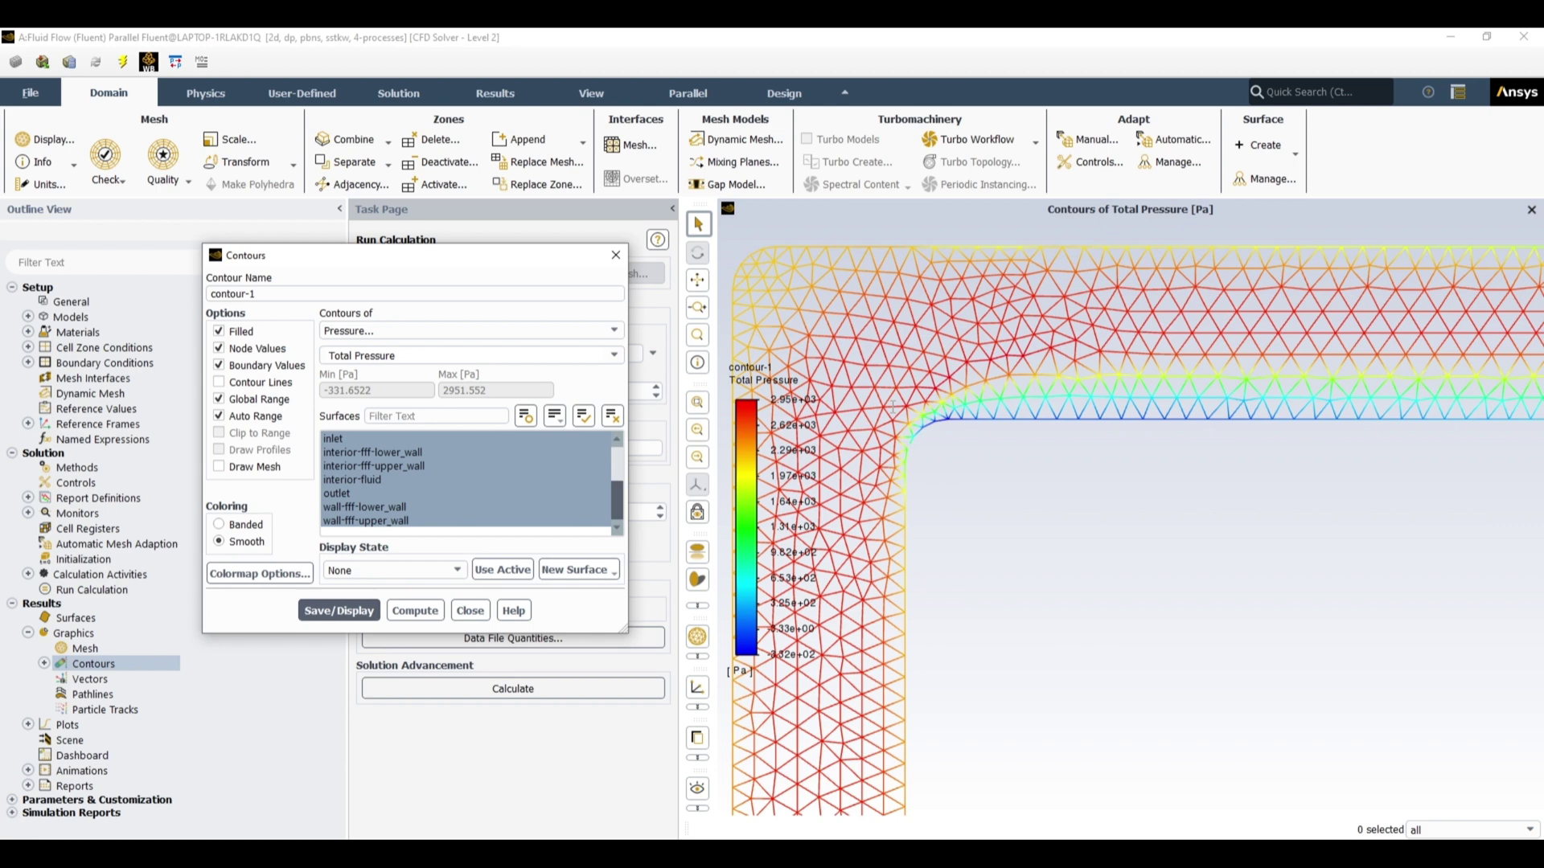
{"action": "scroll", "coordinate": [894, 486], "scroll_direction": "up", "scroll_amount": 2}
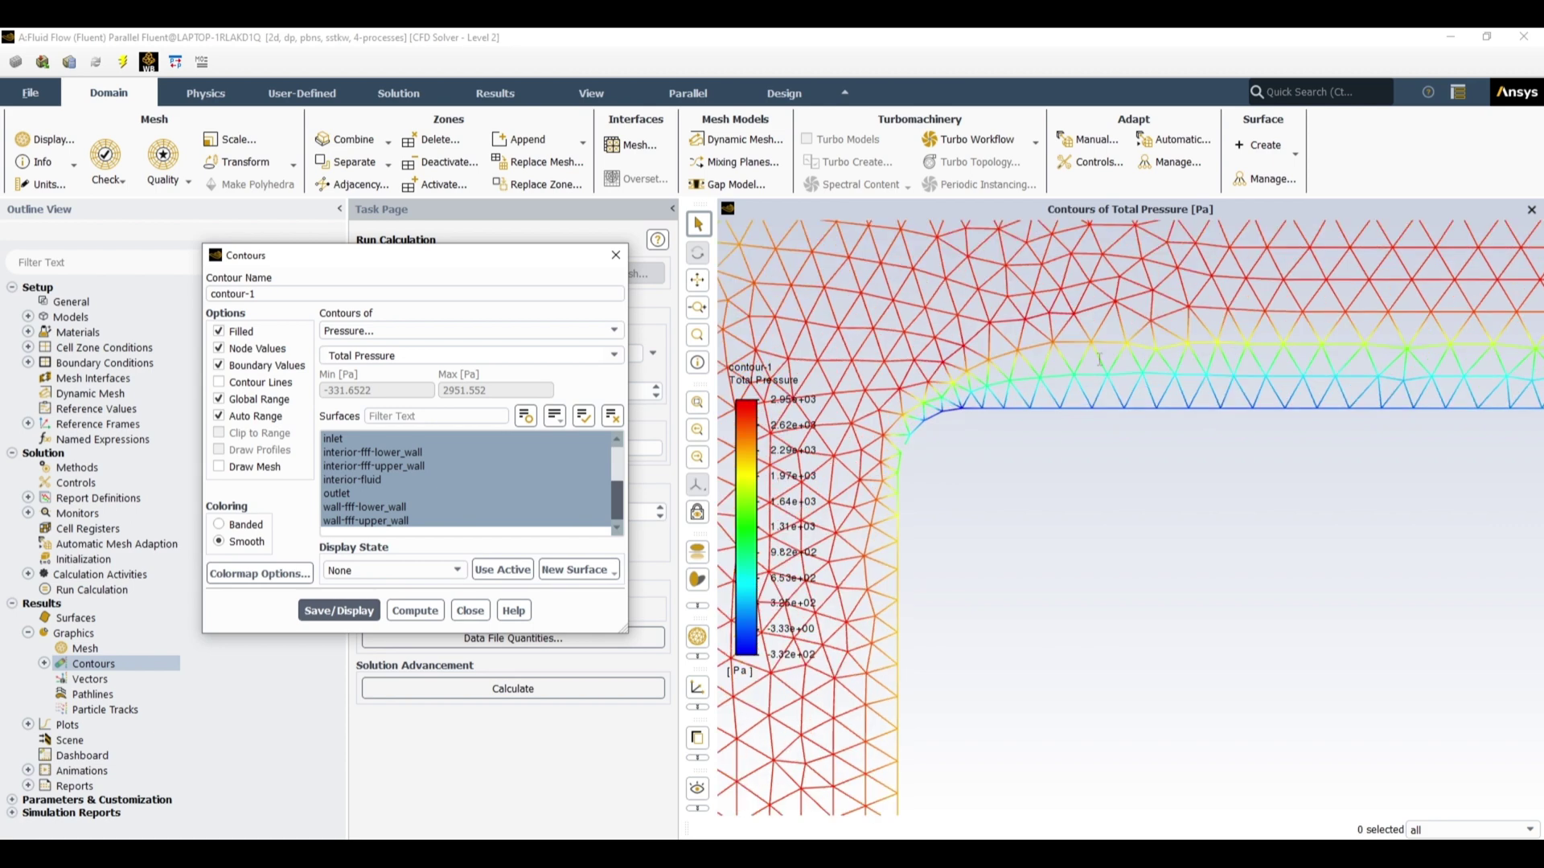
{"action": "scroll", "coordinate": [961, 462], "scroll_direction": "down", "scroll_amount": 3}
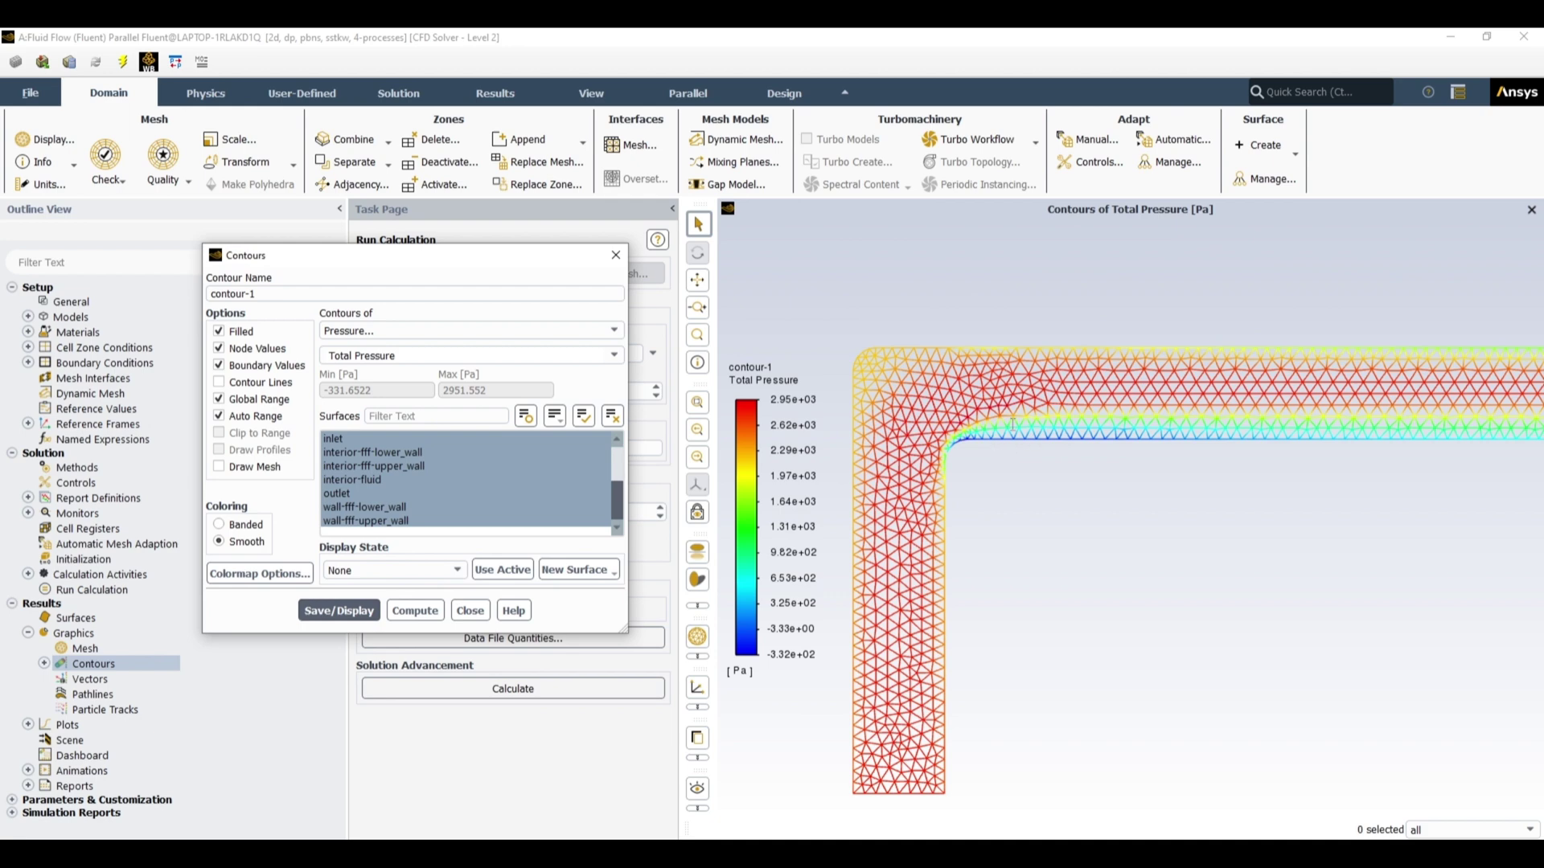
{"action": "scroll", "coordinate": [950, 498], "scroll_direction": "down", "scroll_amount": 4}
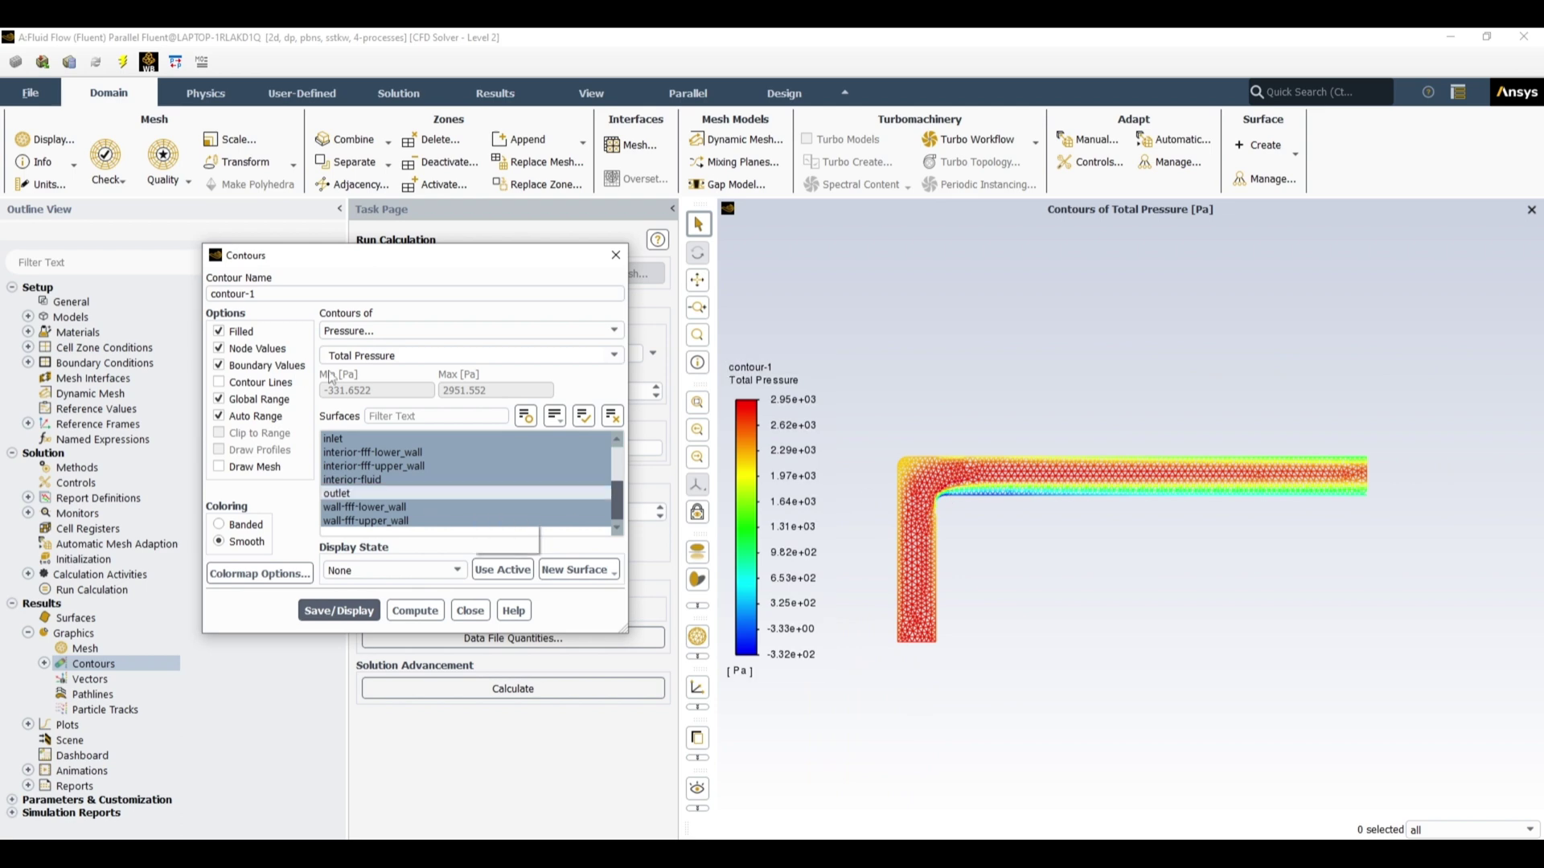
- Display Contour-1 as Temperature > Total Temperature (39.5 to 40 C) and close the Contours dialog
{"action": "left_click", "coordinate": [523, 330]}
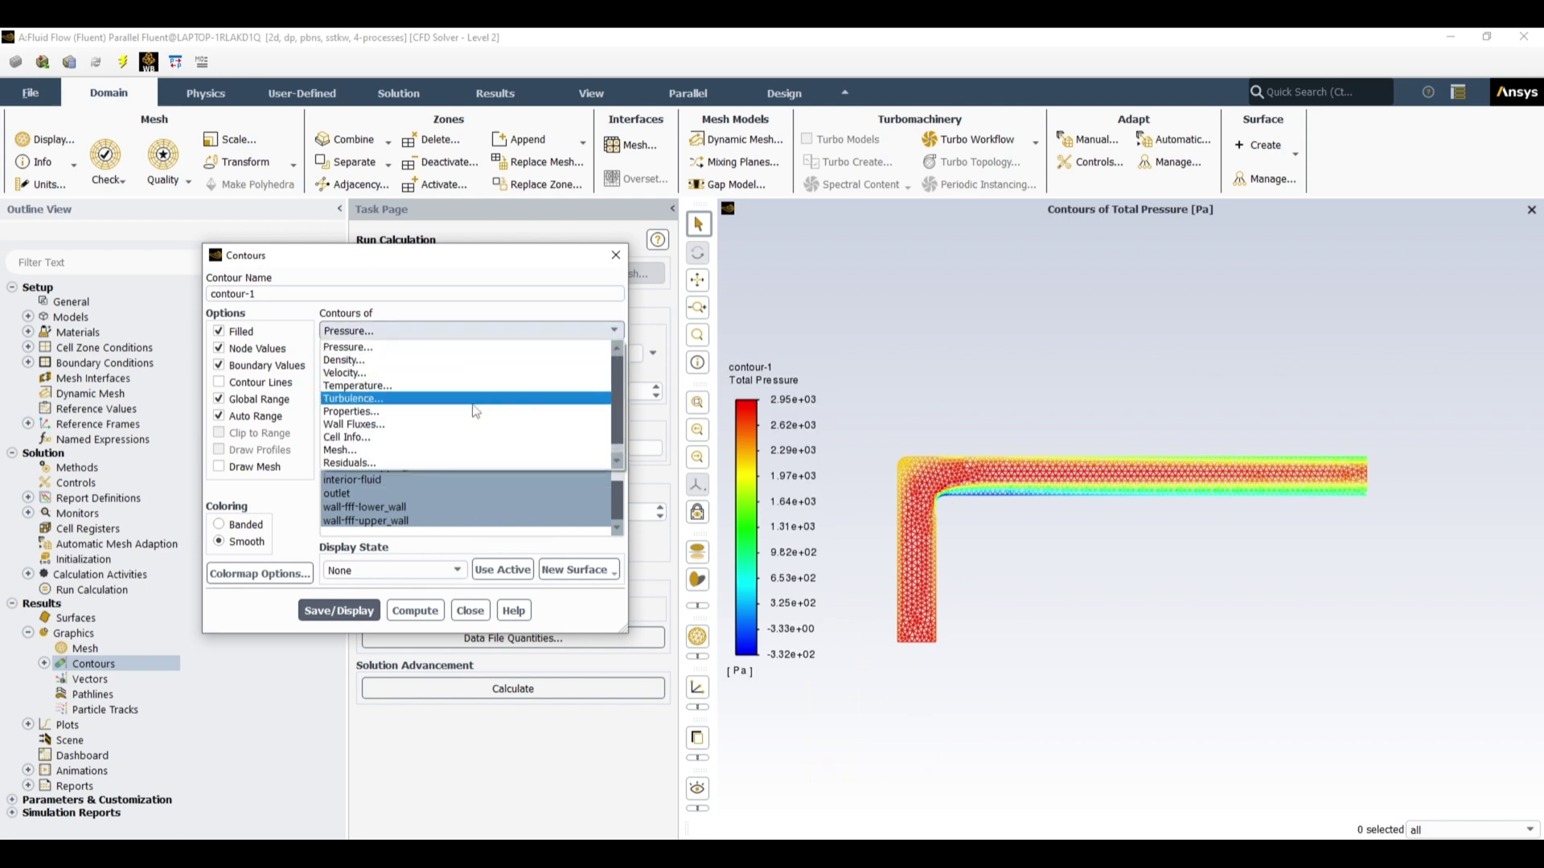
{"action": "left_click", "coordinate": [477, 385]}
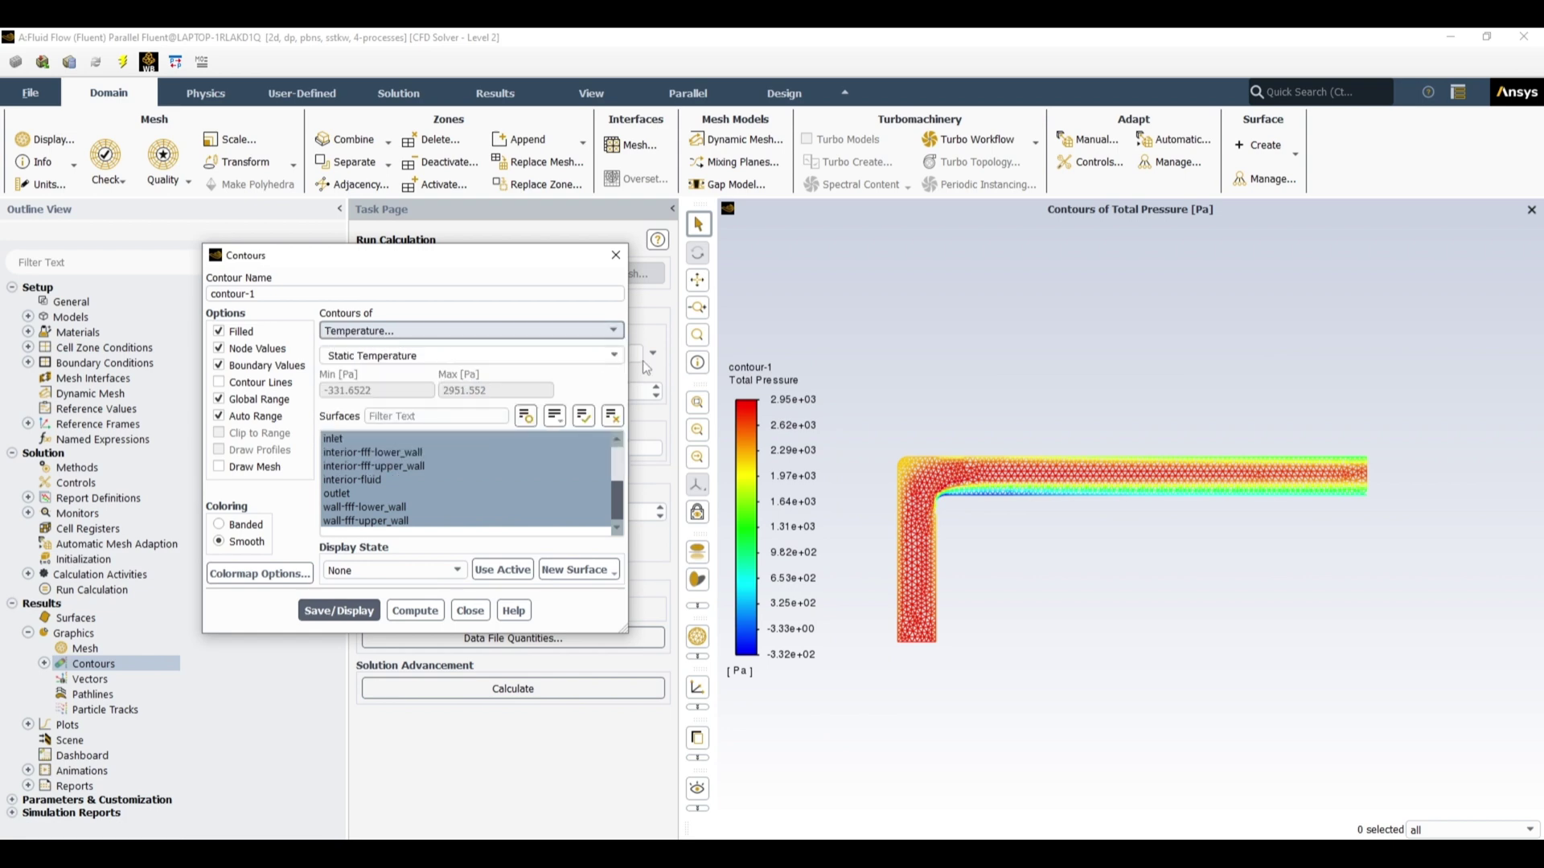
{"action": "left_click", "coordinate": [490, 355]}
{"action": "left_click", "coordinate": [554, 385]}
{"action": "left_click", "coordinate": [348, 609]}
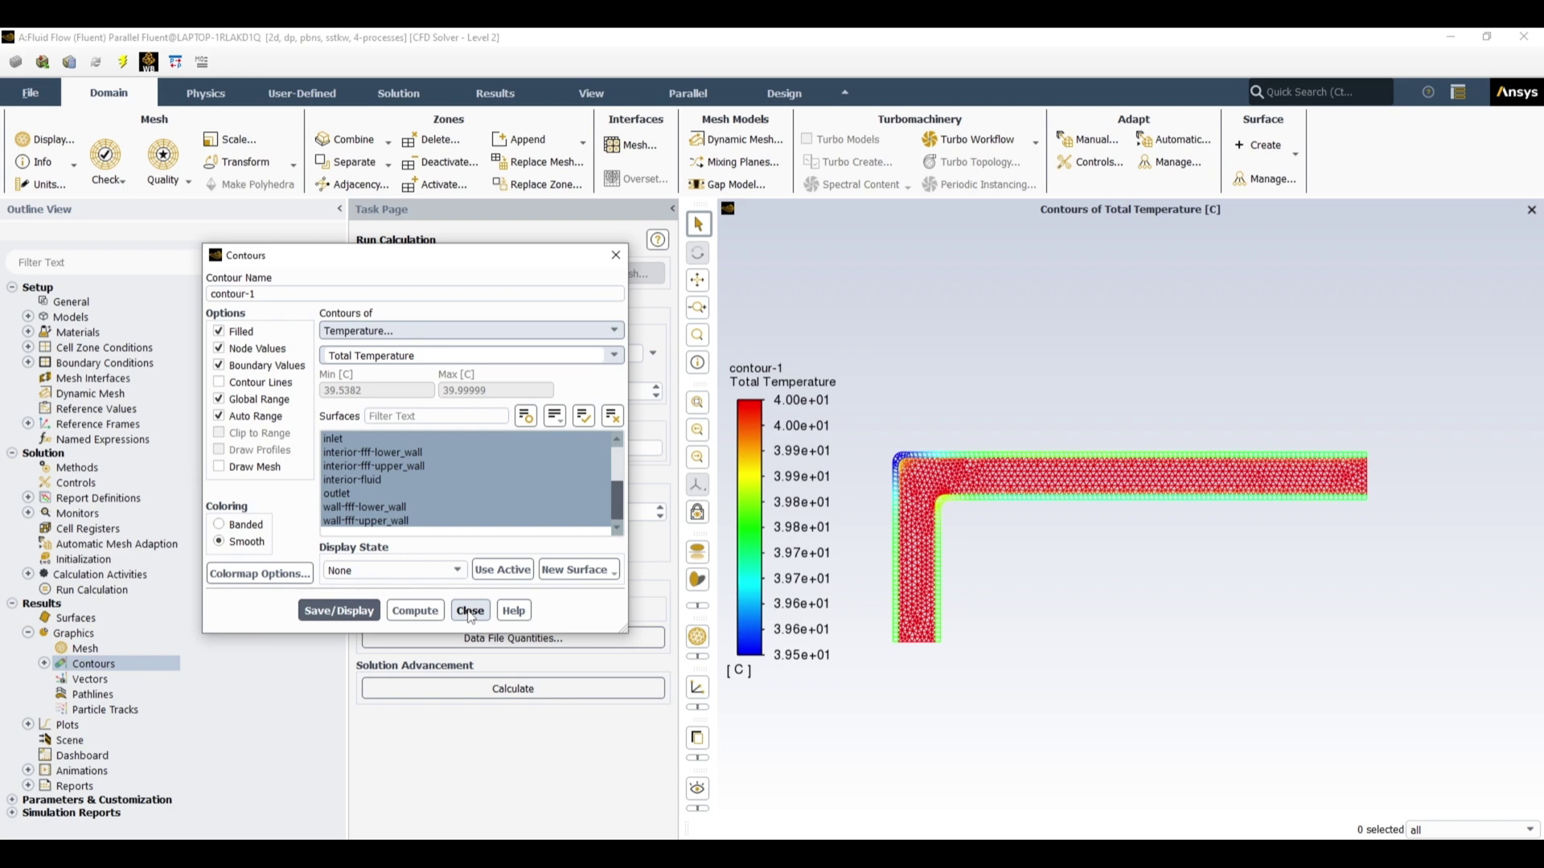
{"action": "left_click", "coordinate": [471, 611]}
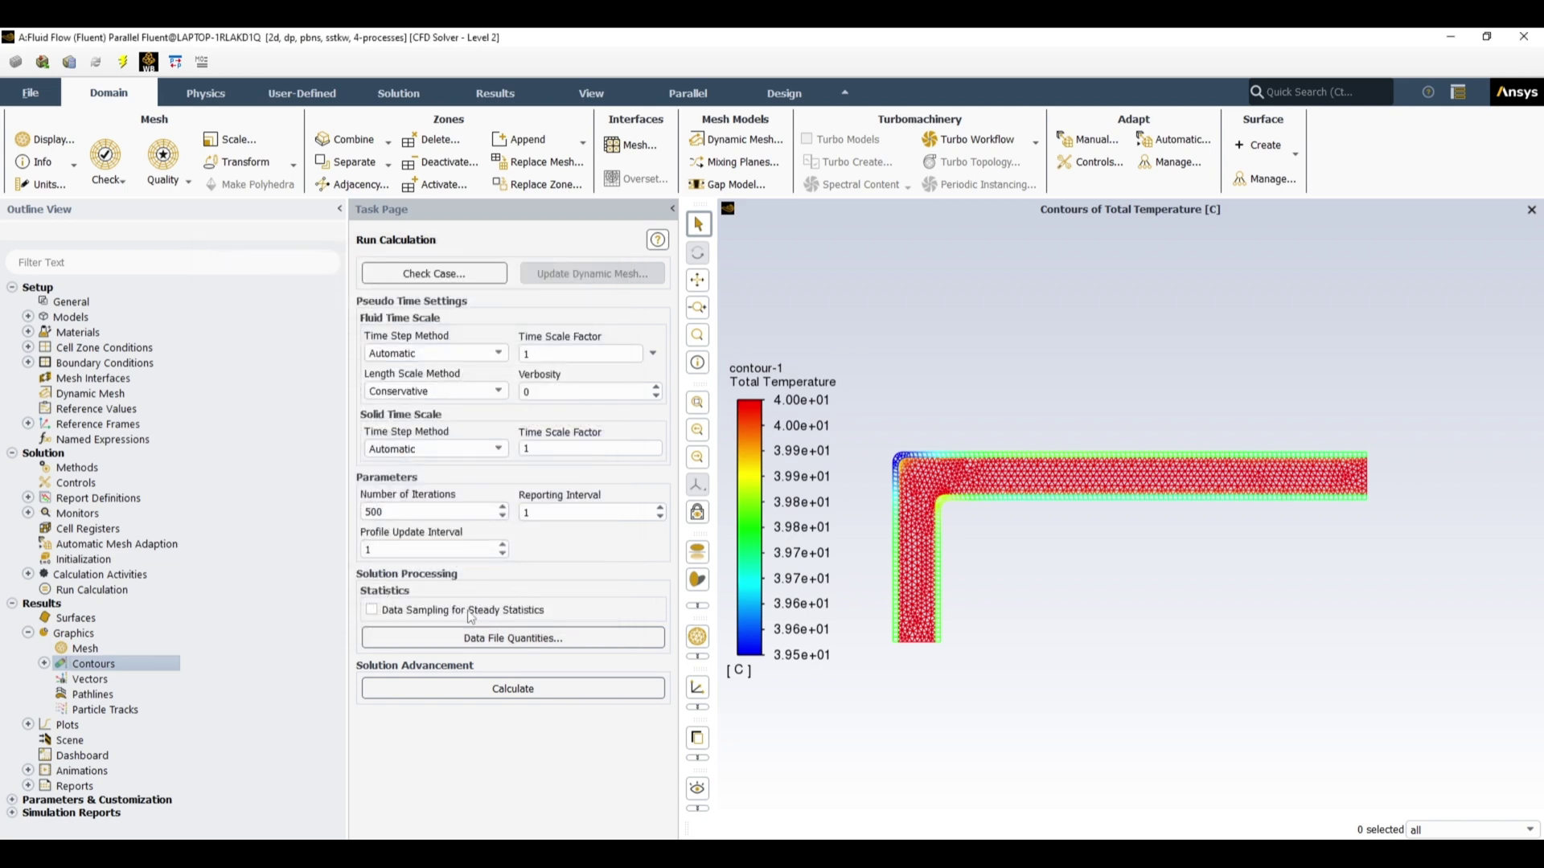